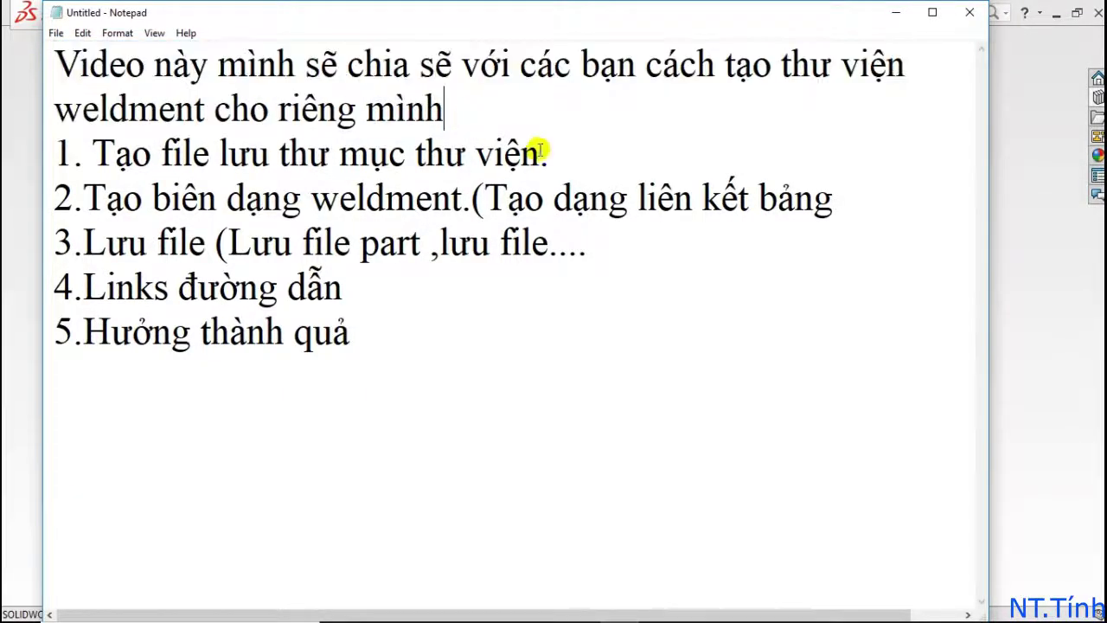
Highlight step 1 of the Notepad plan, set the notes aside, and bring up File Explorer
left_click_drag(550, 153, 54, 153)
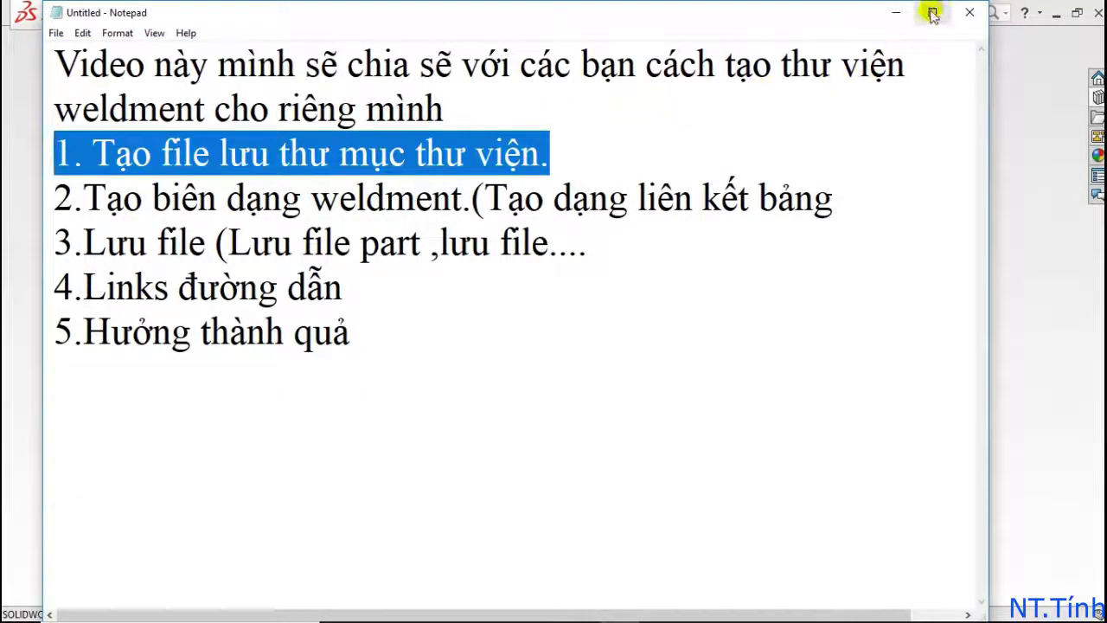
left_click(895, 12)
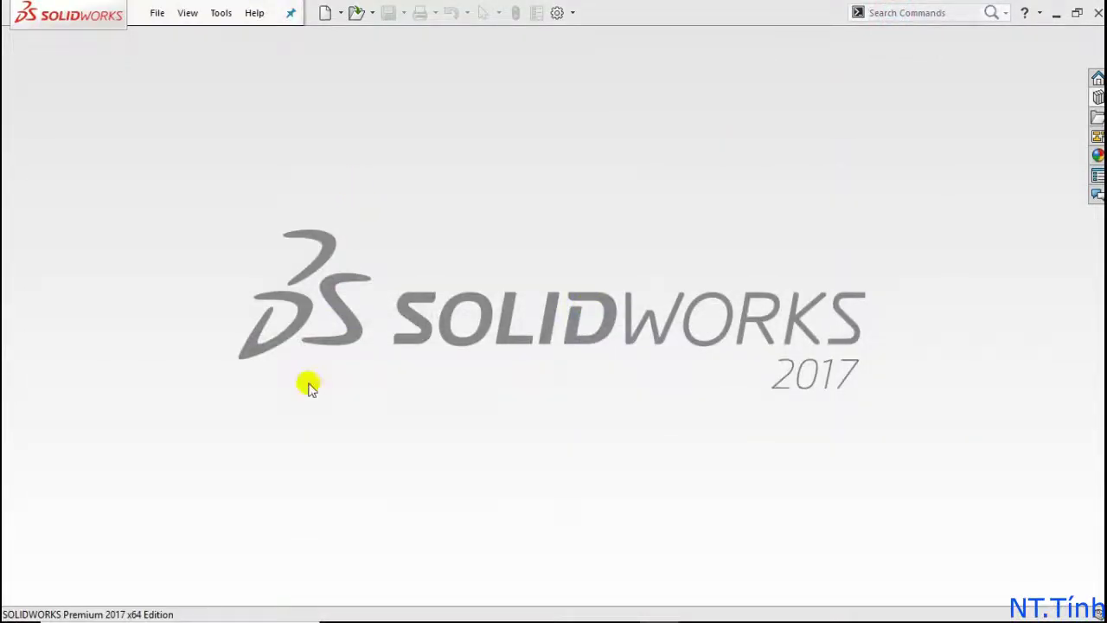
key("super+e")
Create a new folder named WEDMENT THU VIEN on Local Disk (D:)
left_click(78, 516)
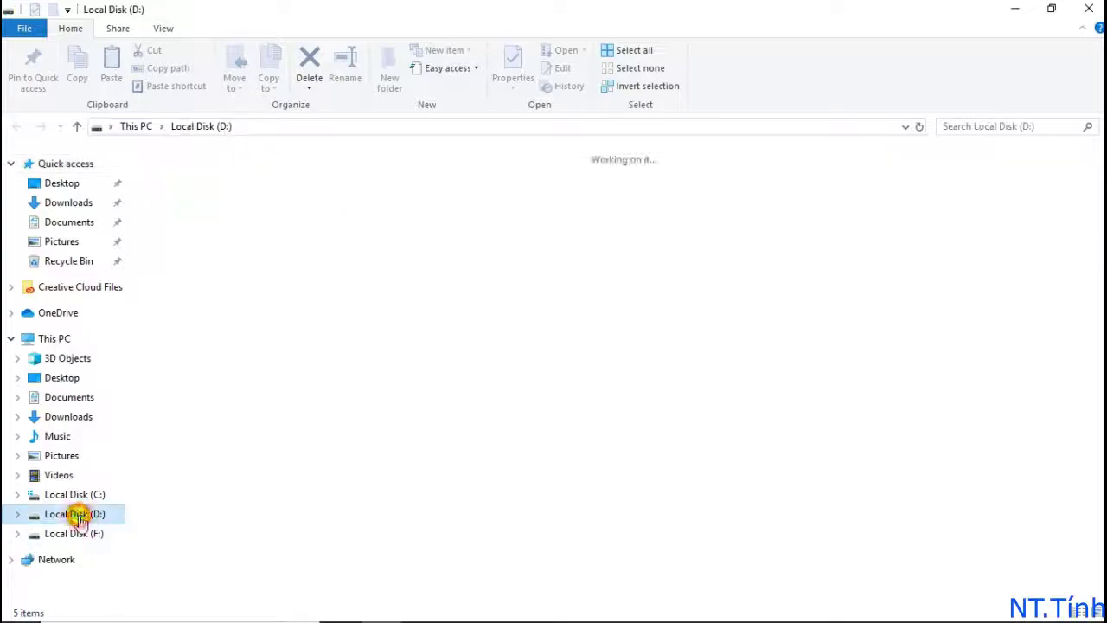
right_click(384, 239)
mouse_move(476, 432)
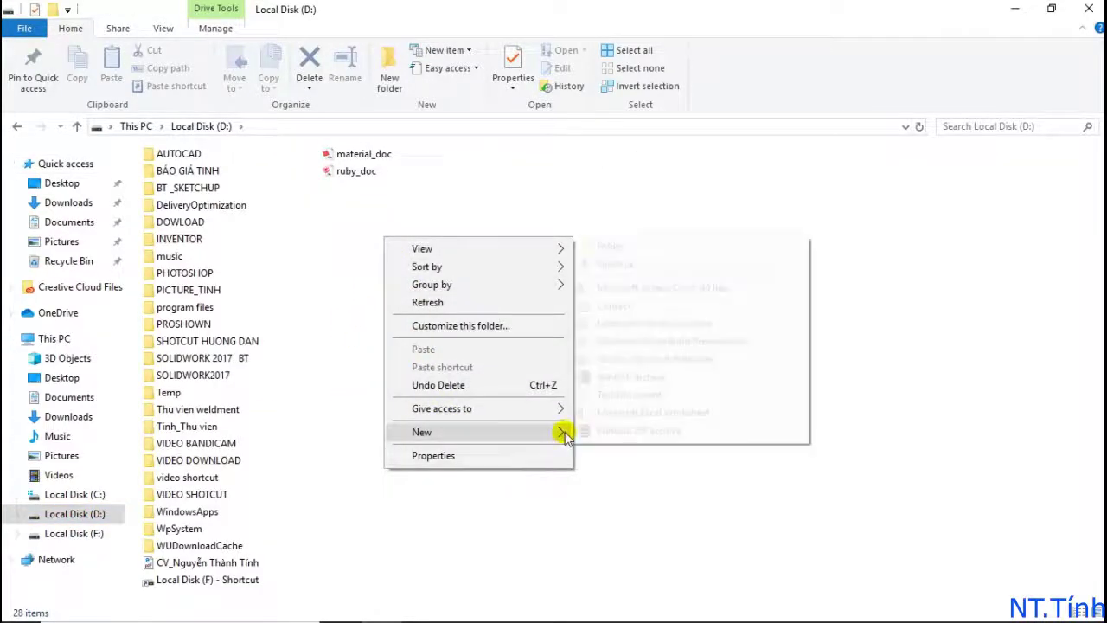
left_click(631, 249)
type("WEDMENT THU VIEN")
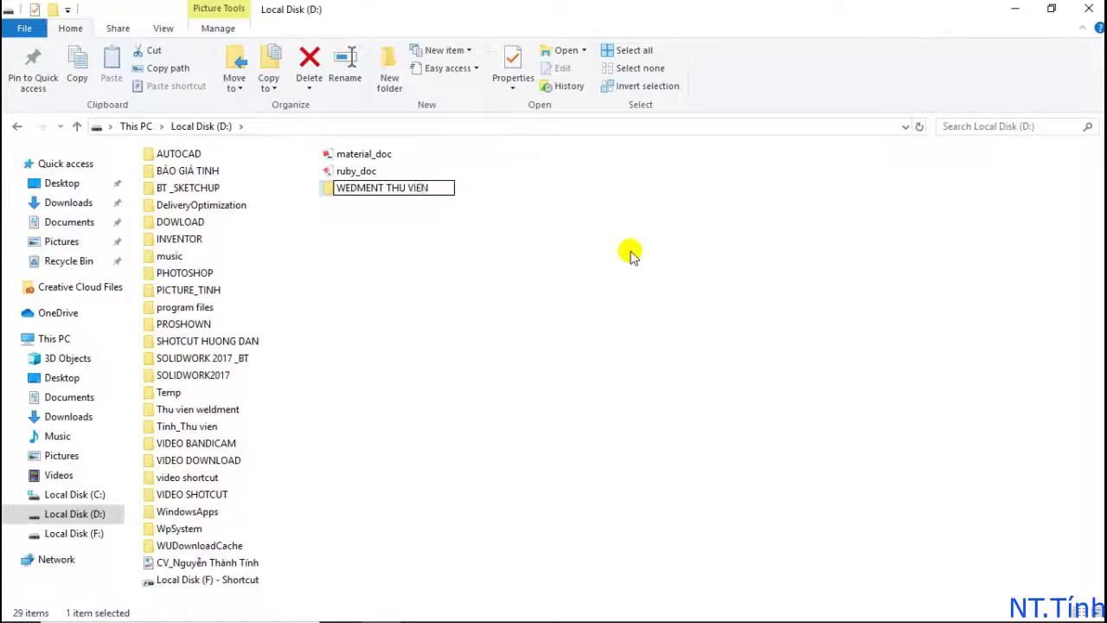
key("Return")
key("Return")
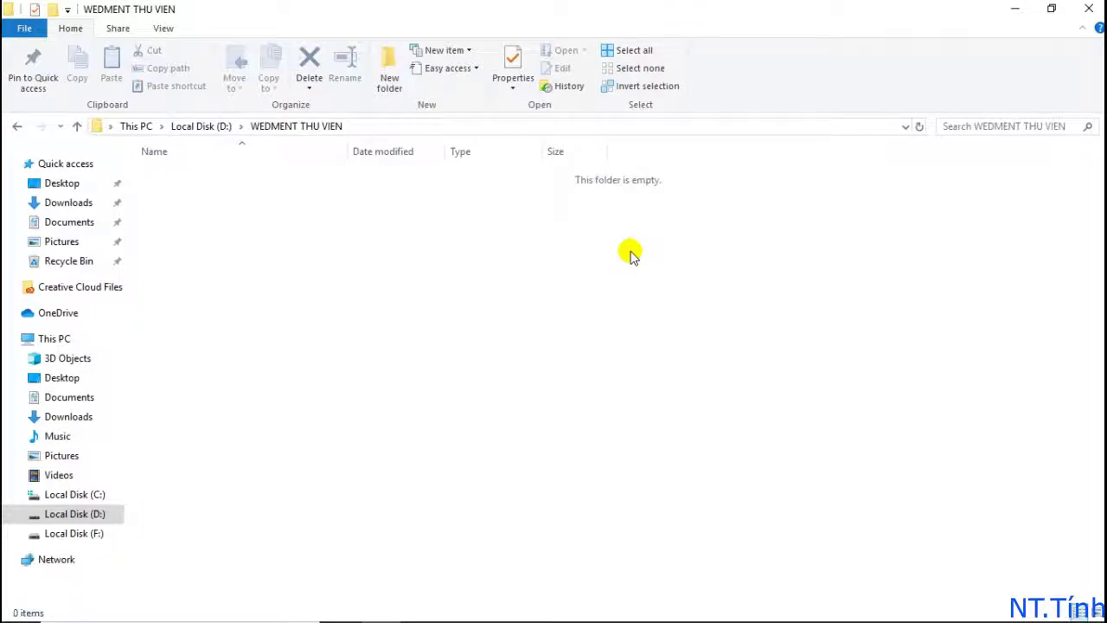
Create a subfolder named SAT V inside WEDMENT THU VIEN
right_click(630, 252)
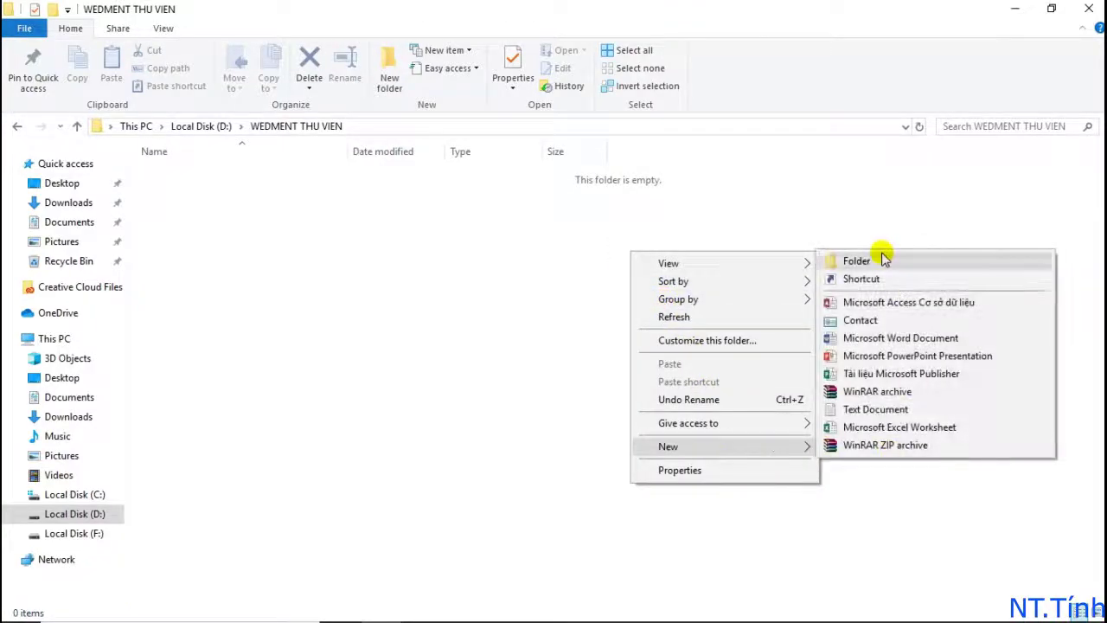
left_click(878, 258)
type("SAT V")
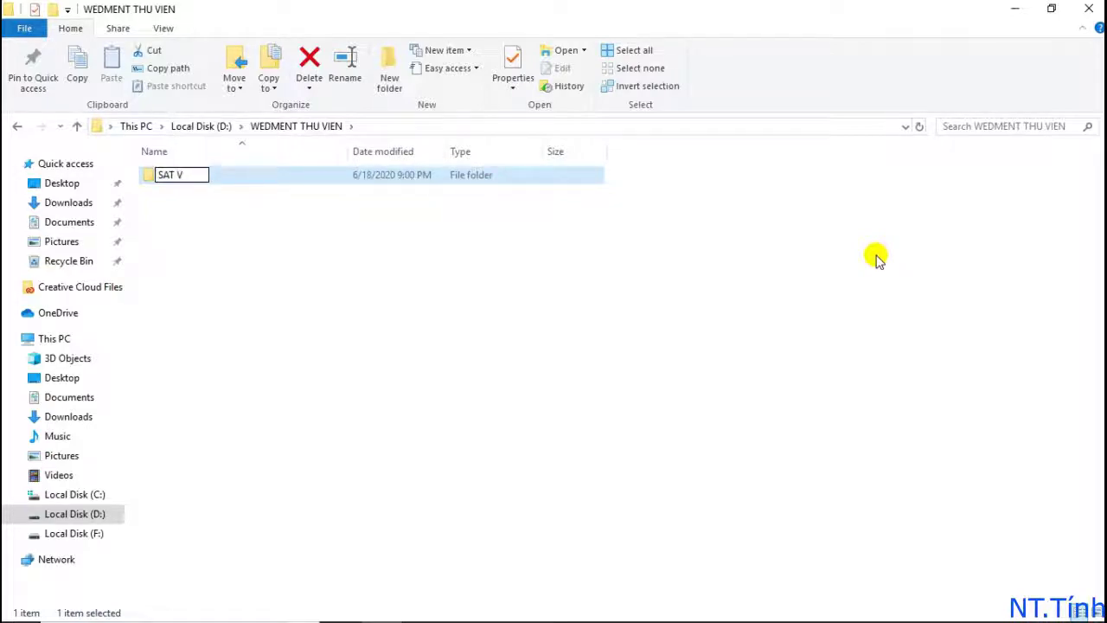
key("Return")
key("Return")
Open D:\WEDMENT THU VIEN\SAT V, select its full path, and minimize Explorer
left_click(190, 126)
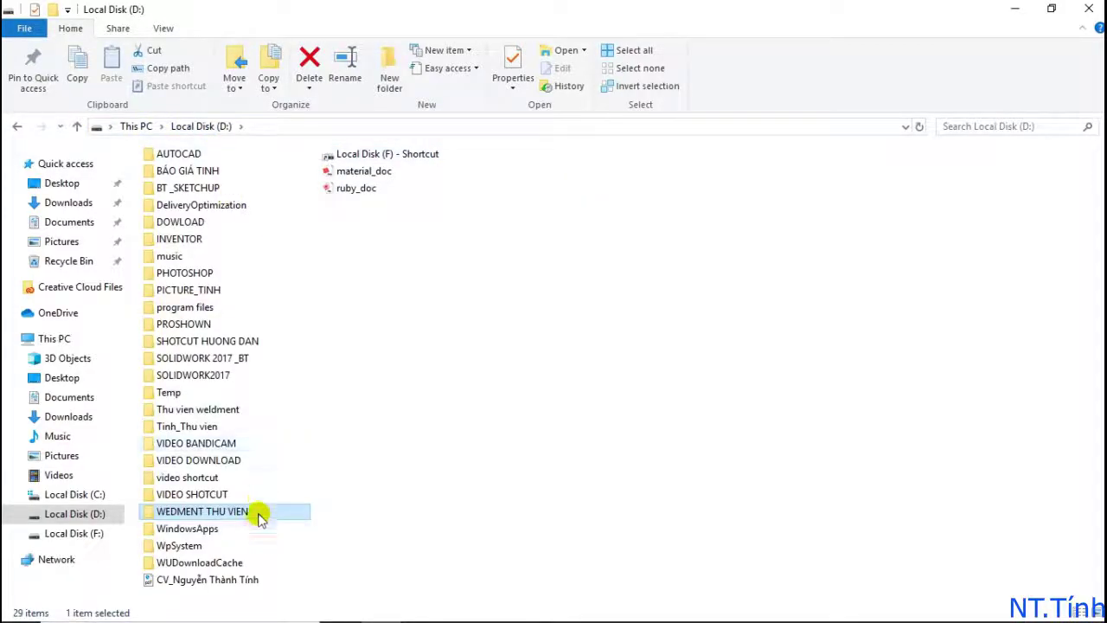
double_click(261, 511)
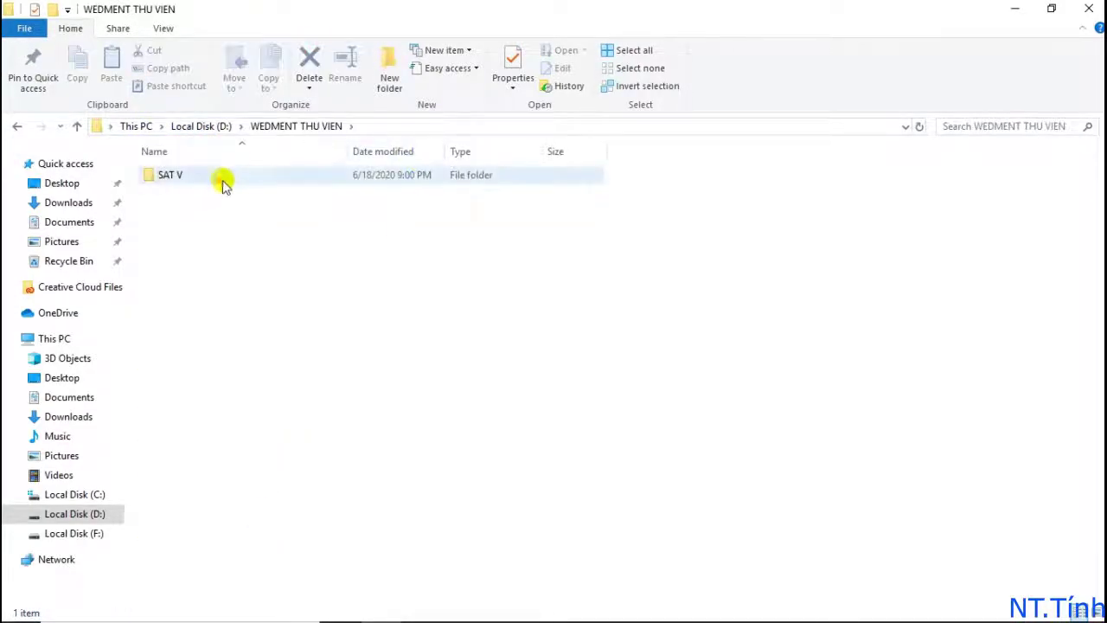
double_click(222, 181)
left_click(415, 126)
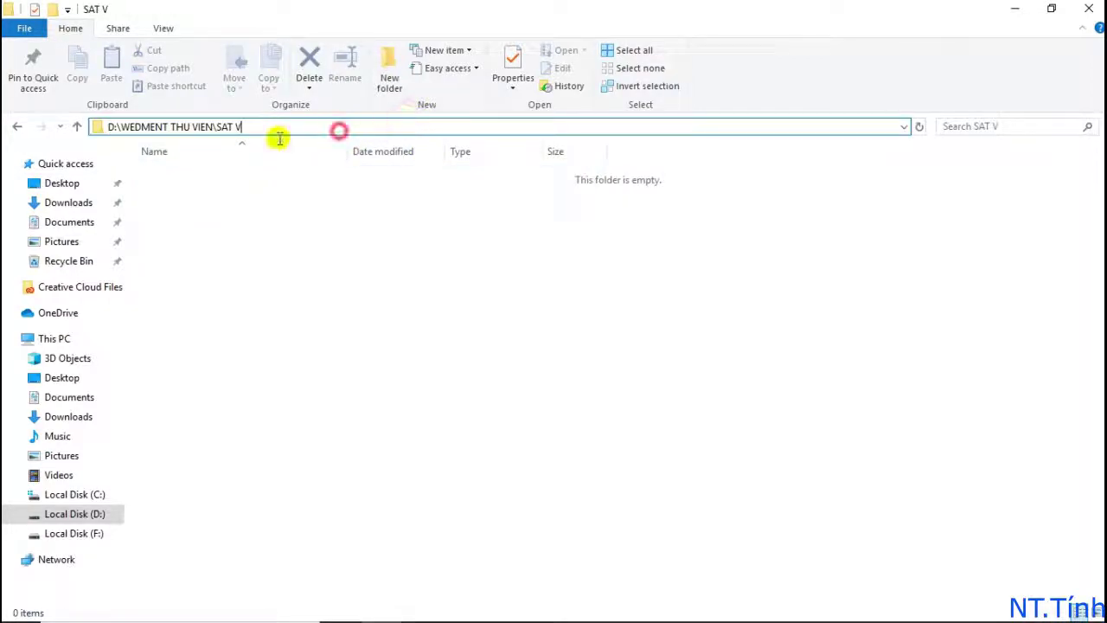
left_click_drag(259, 128, 89, 136)
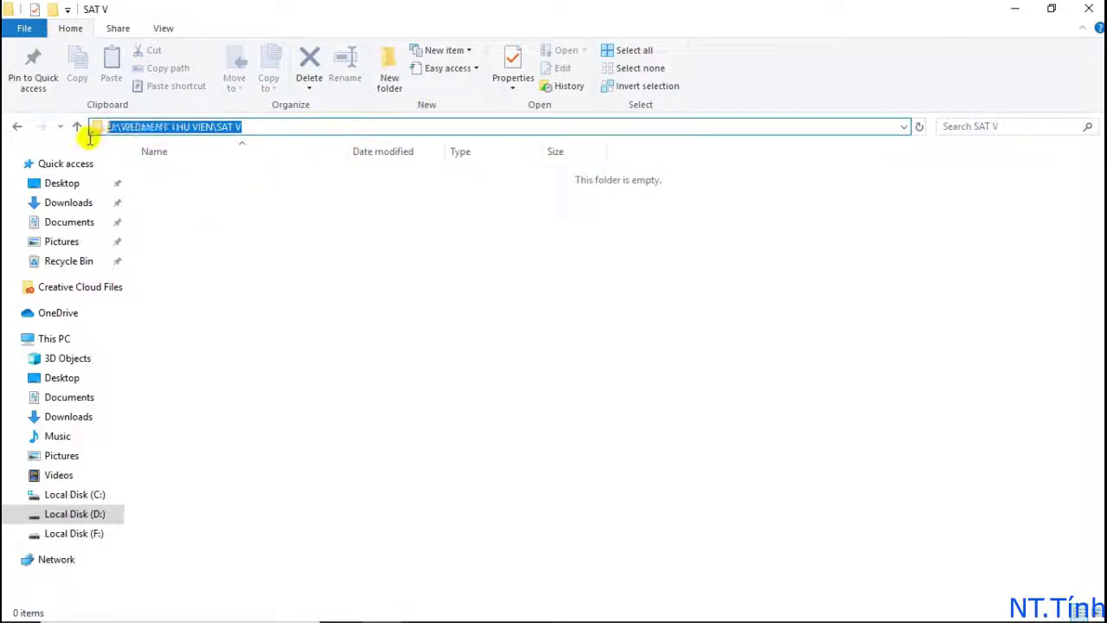
left_click(1014, 8)
Append =>OK to step 1 of the Notepad plan, highlight step 2, then minimize Notepad
left_click(619, 607)
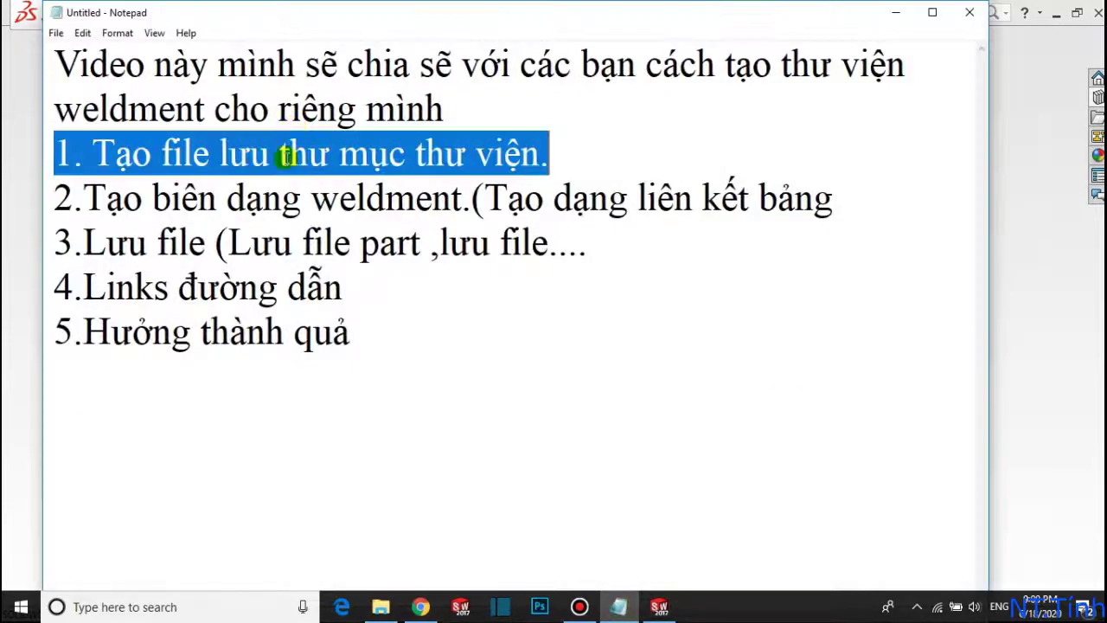
left_click(619, 139)
type("=>OK")
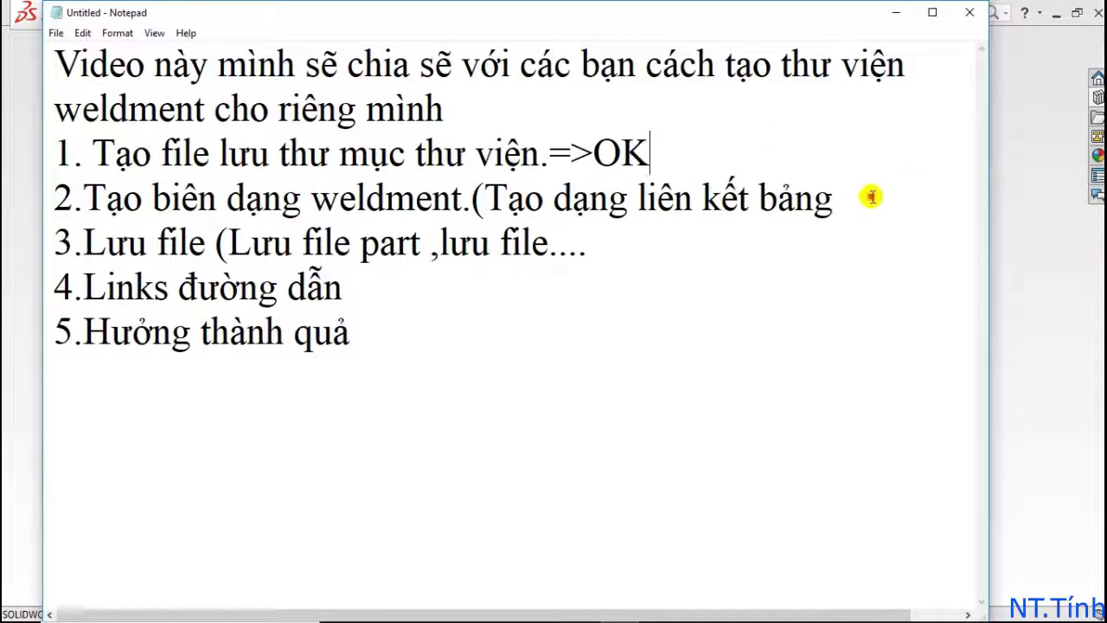
left_click_drag(871, 197, 54, 195)
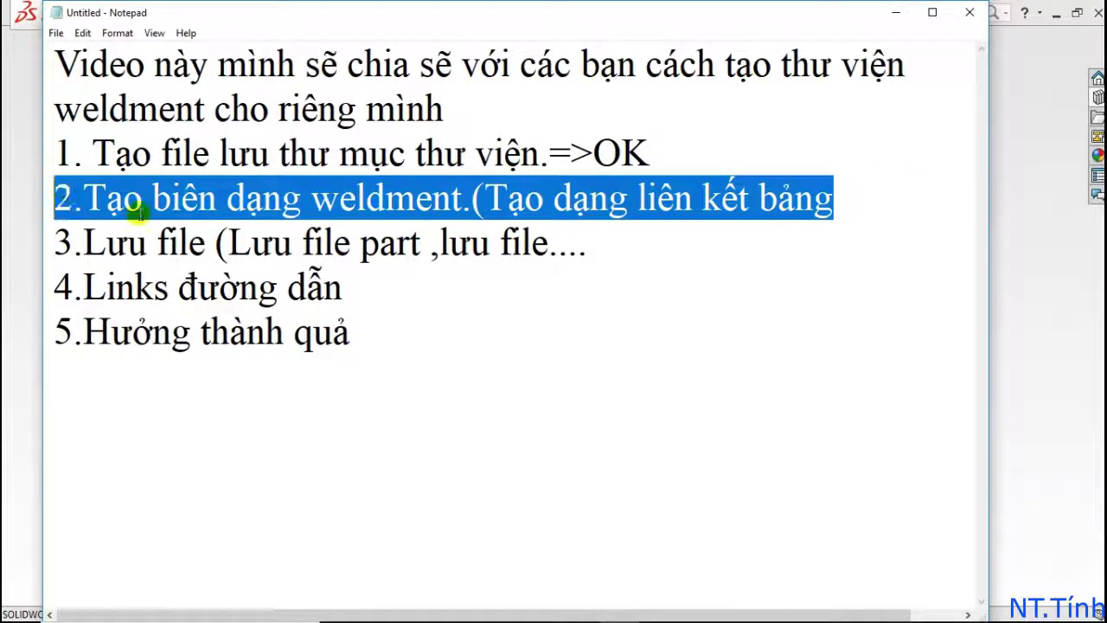
left_click(571, 391)
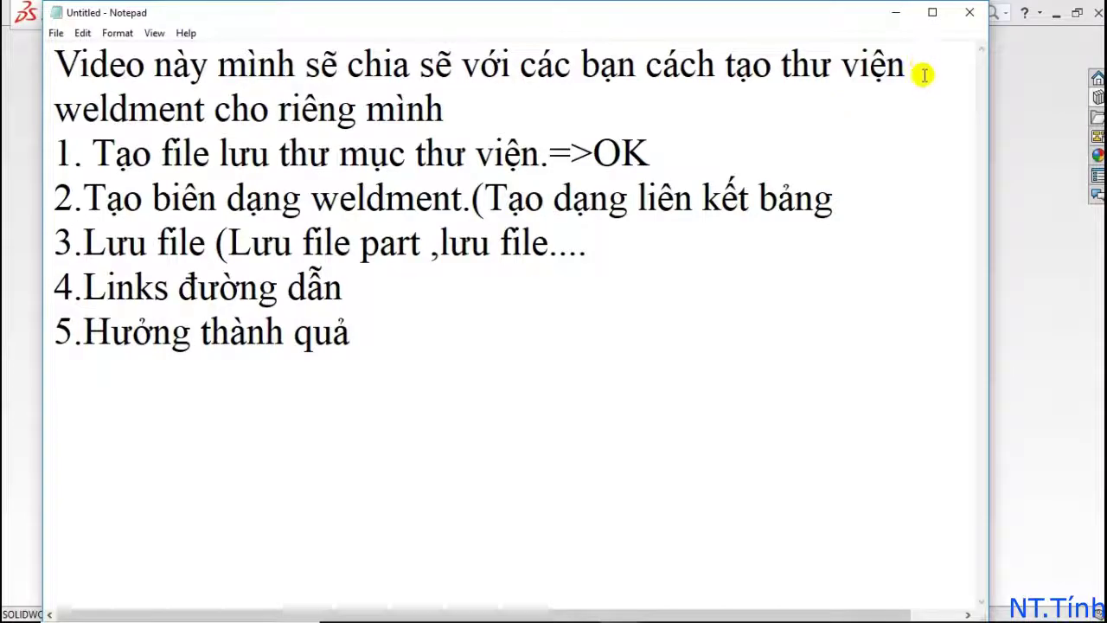
left_click(896, 12)
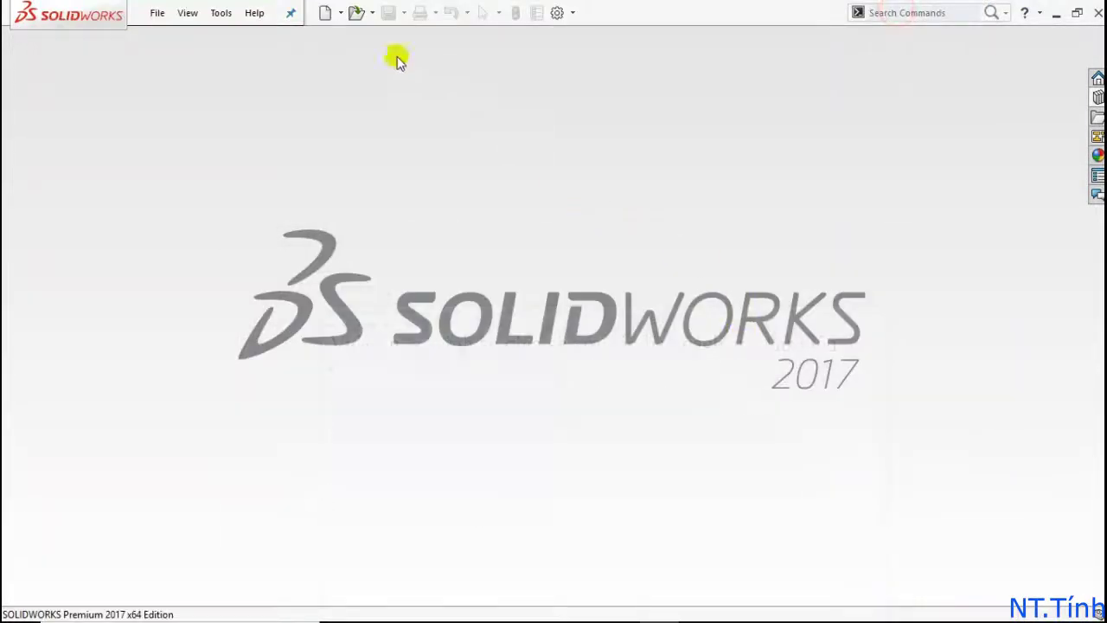
Create a new SOLIDWORKS part document from the Part template
left_click(327, 12)
left_click(344, 184)
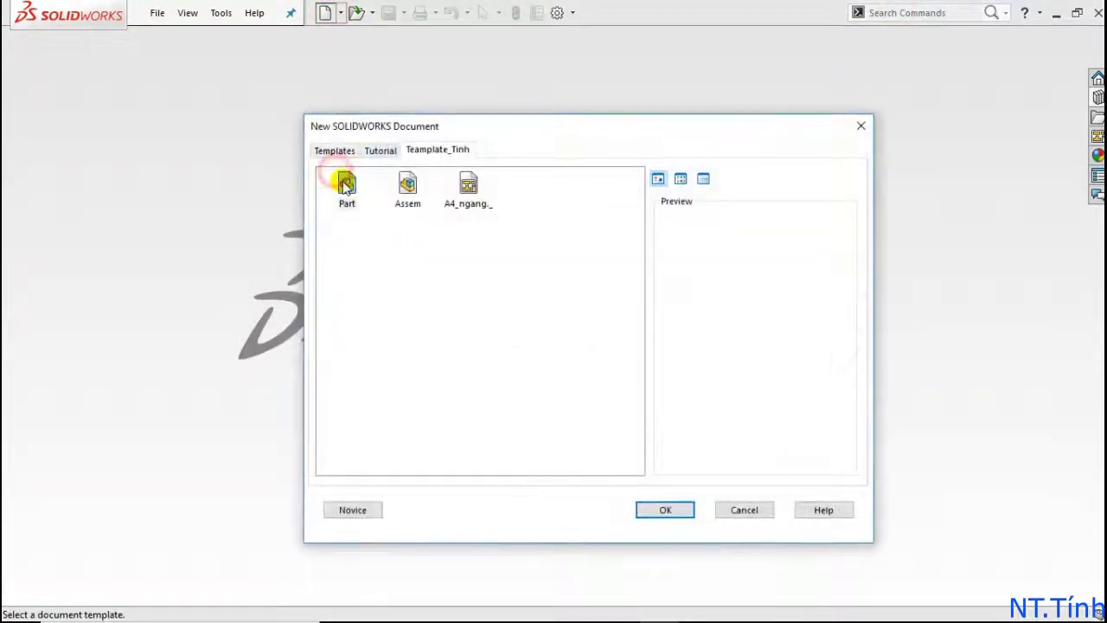
left_click(666, 512)
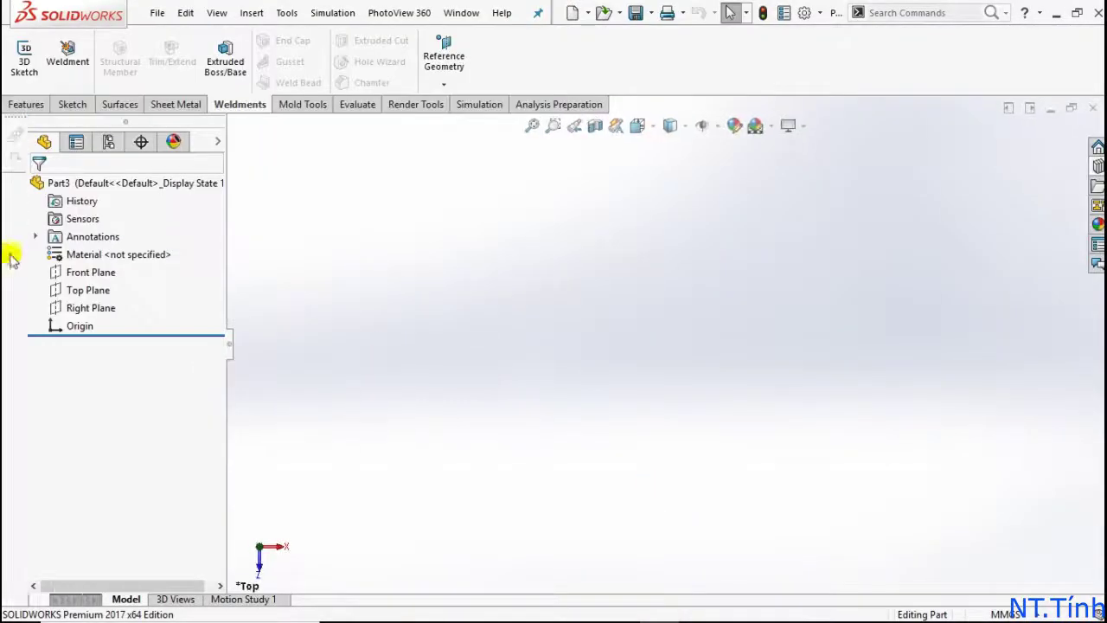
Start a sketch on the Top Plane and check the V-steel size chart in the browser
left_click(86, 289)
left_click(109, 266)
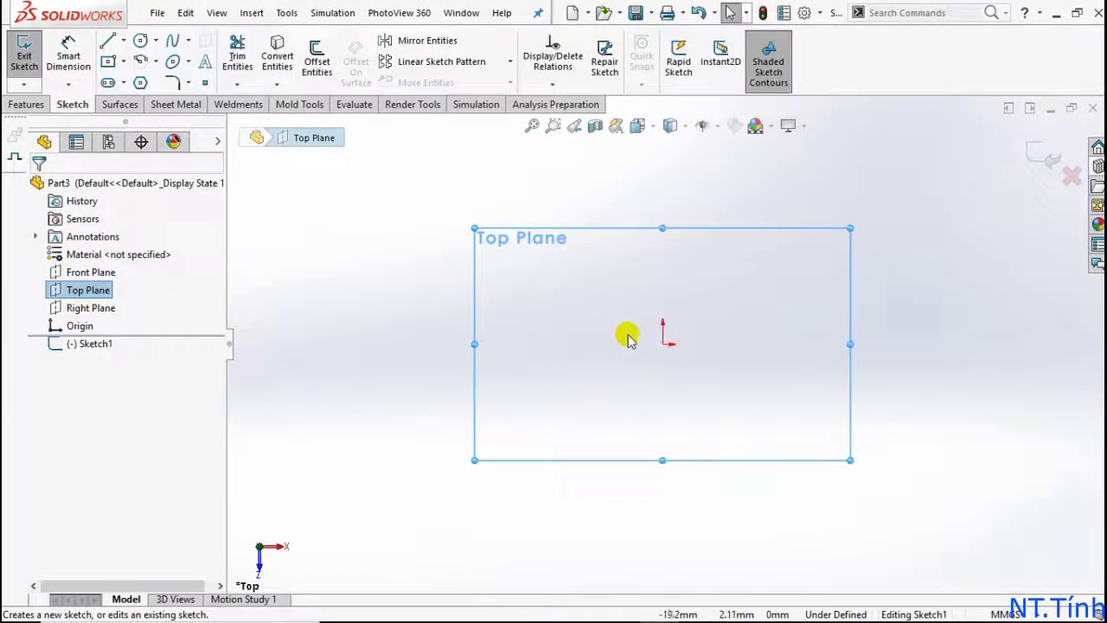
left_click(367, 343)
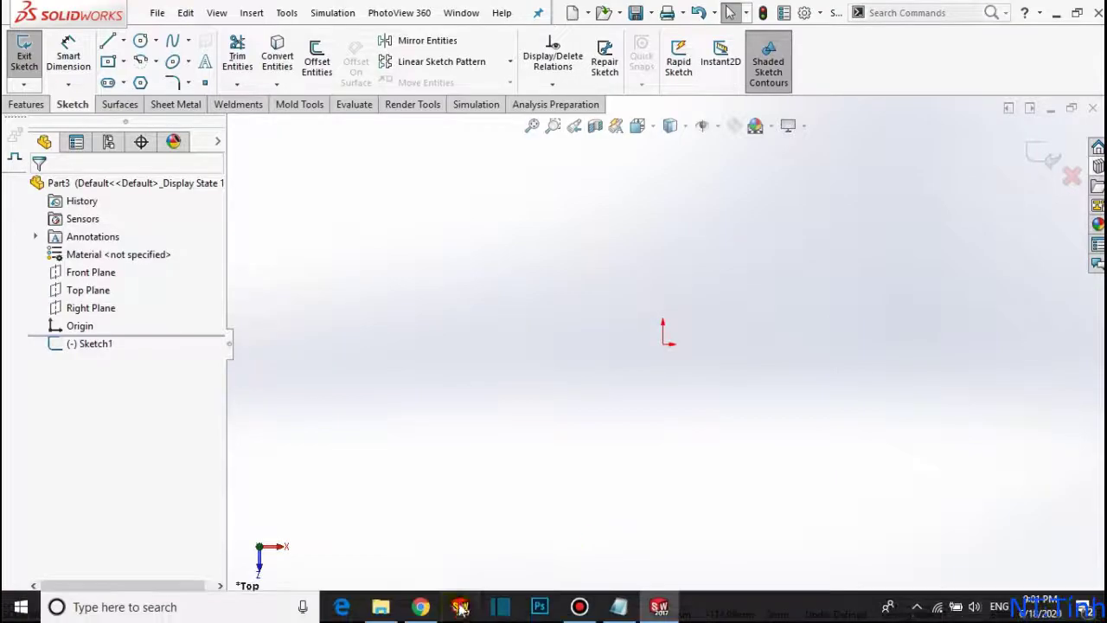
left_click(422, 607)
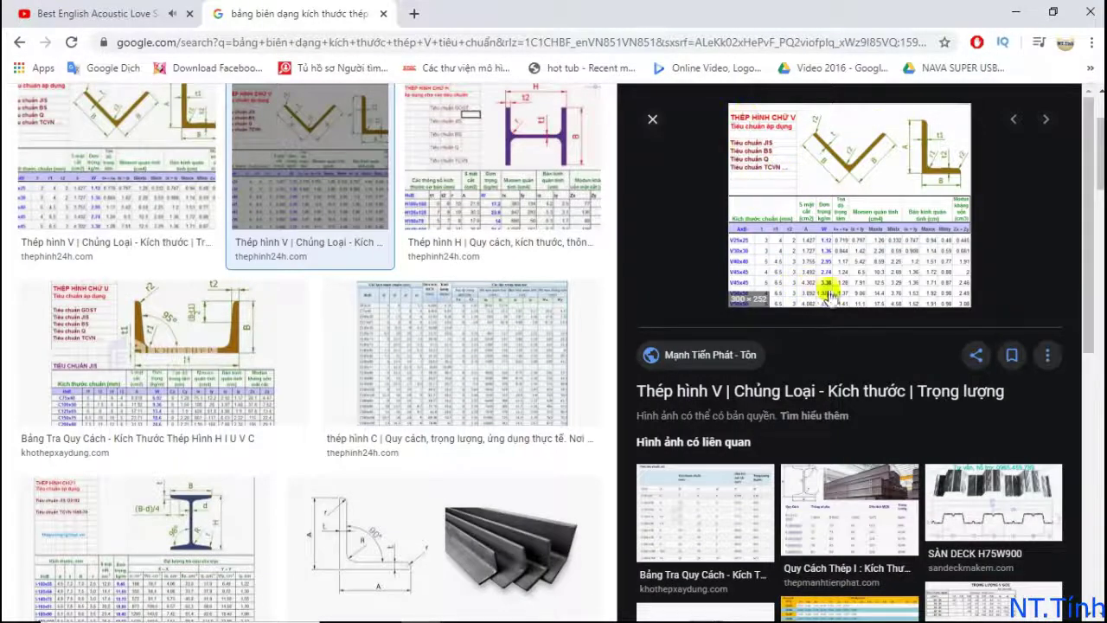
left_click(1017, 12)
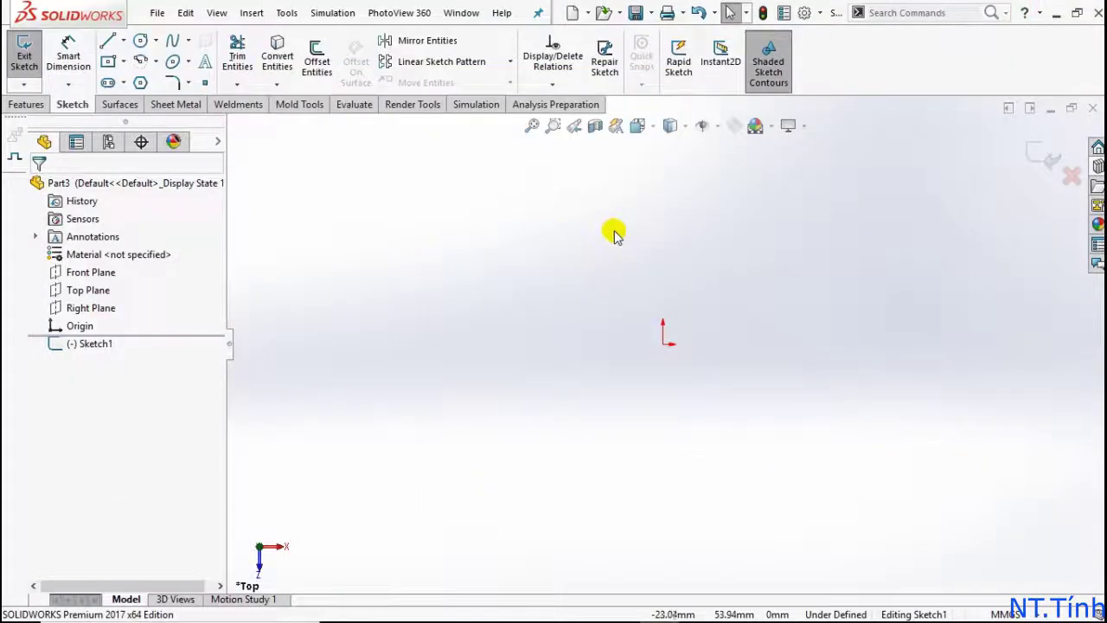
Draw an L from the origin: one vertical line upward and one horizontal line rightward
left_click(107, 41)
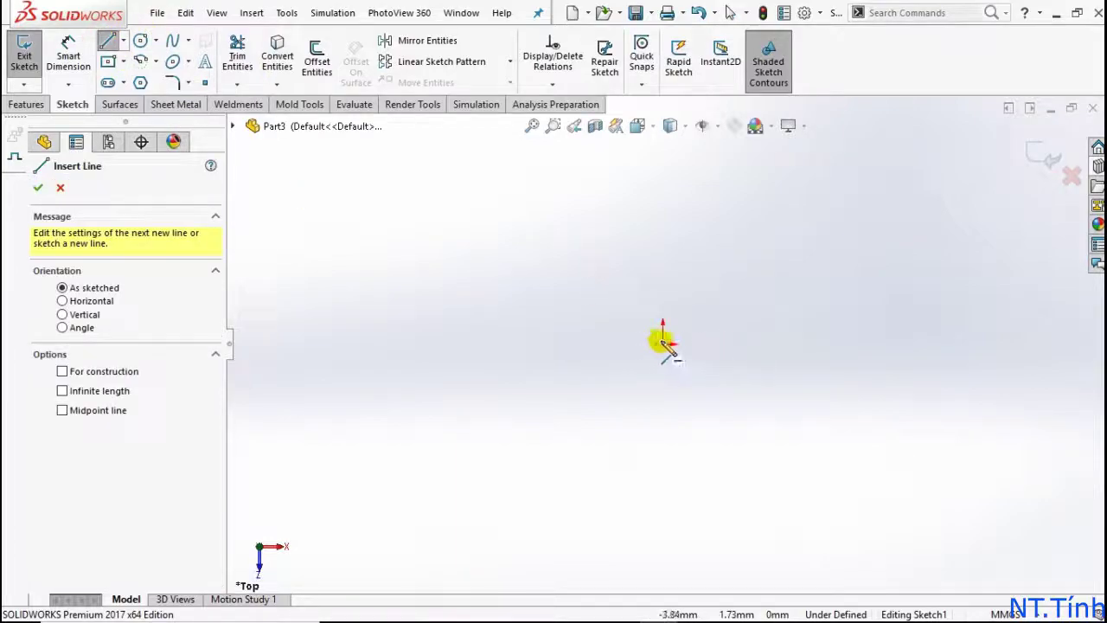
left_click(663, 343)
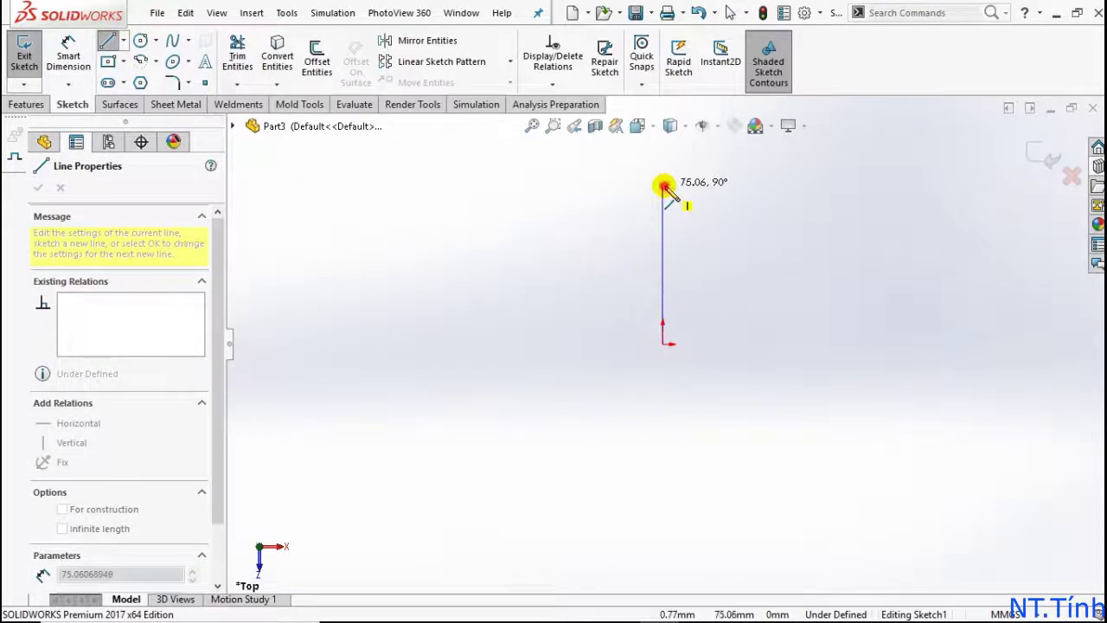
left_click(662, 185)
key("Escape")
left_click(663, 343)
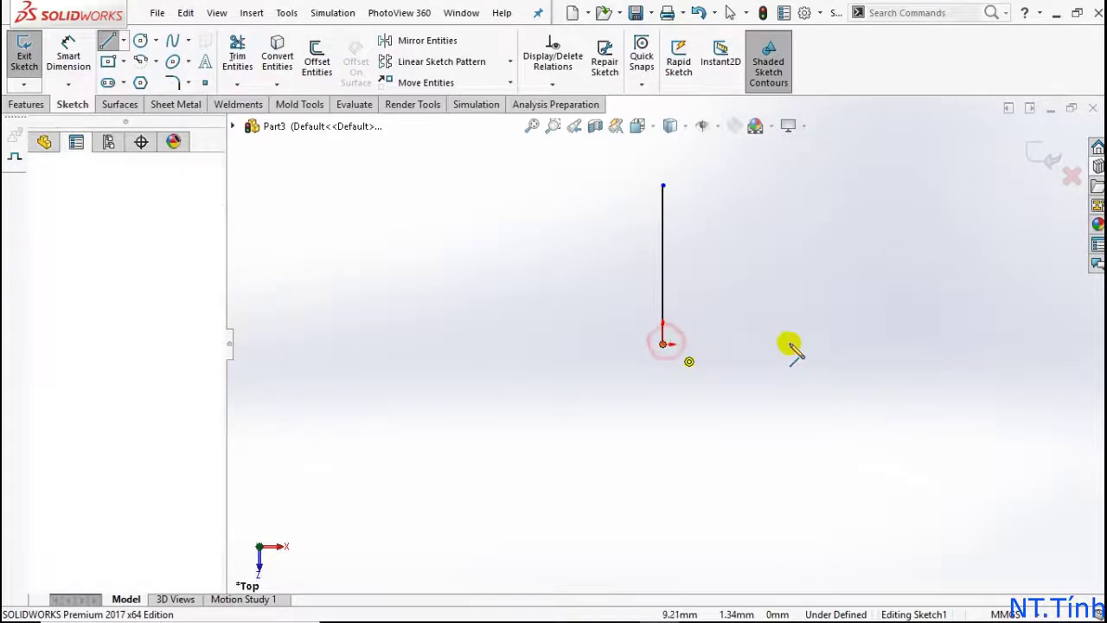
double_click(817, 343)
key("Escape")
Dimension the vertical line 25 mm and rename the dimension V
key("d")
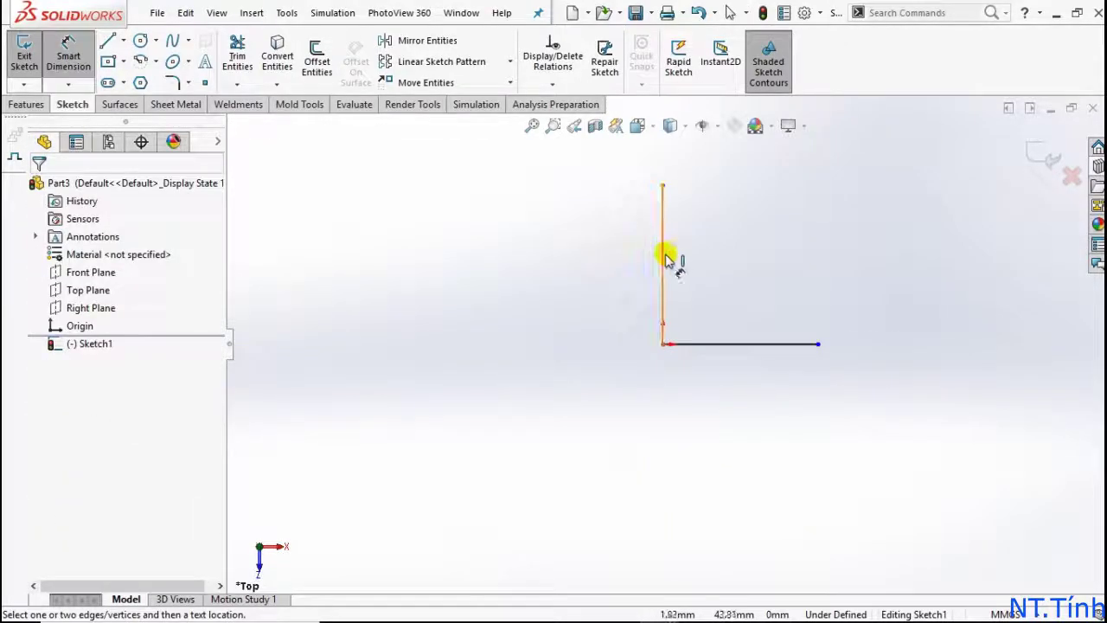
left_click(662, 257)
left_click(605, 263)
type("25")
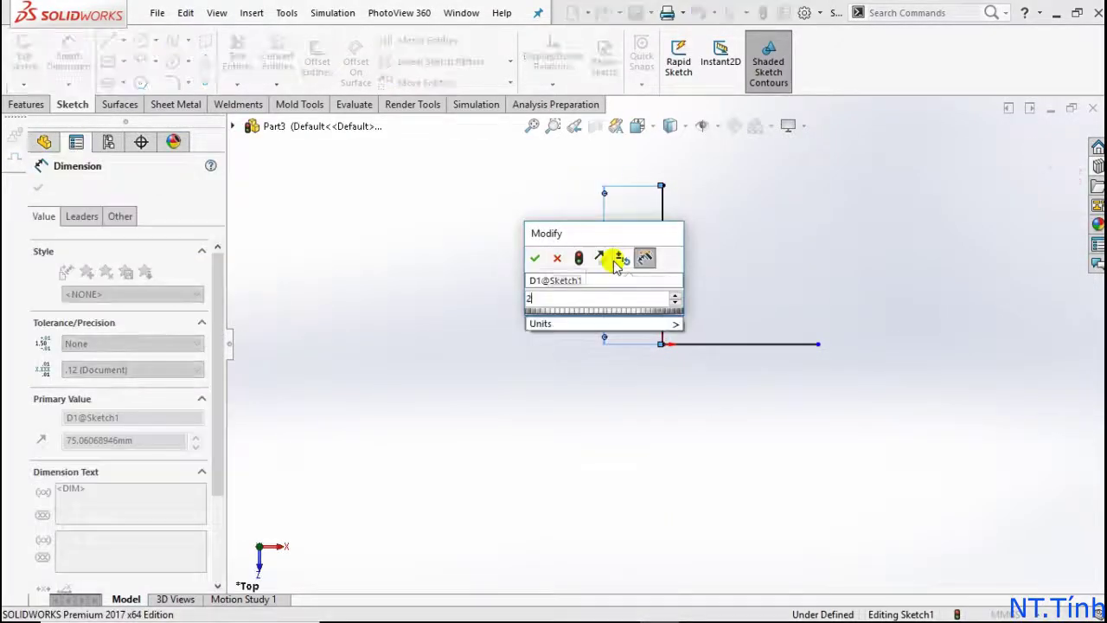
double_click(640, 278)
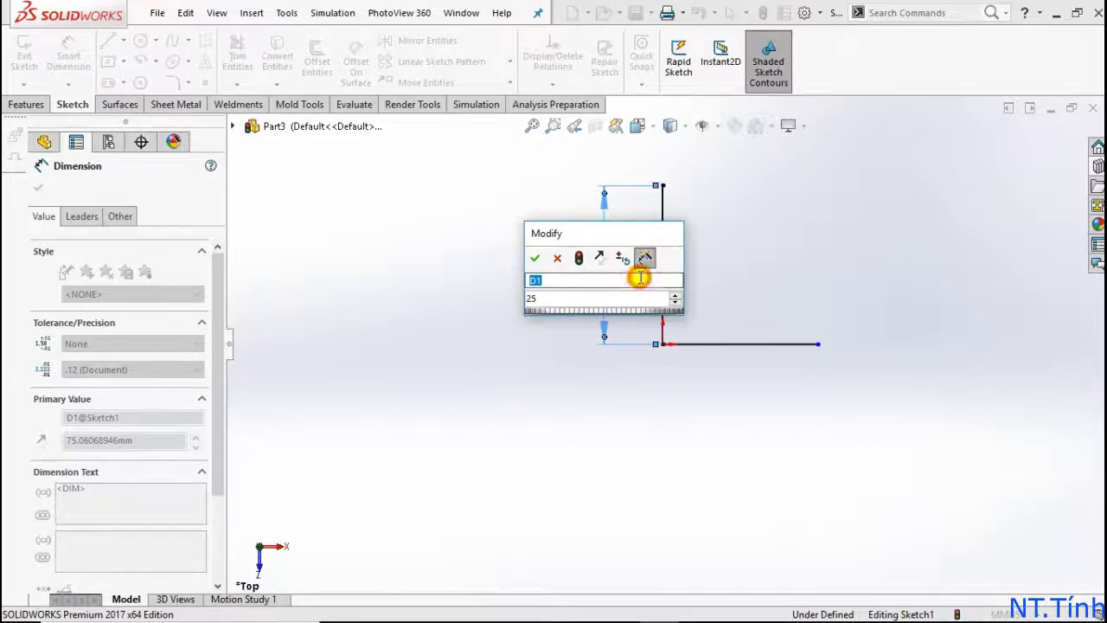
type("V")
key("Return")
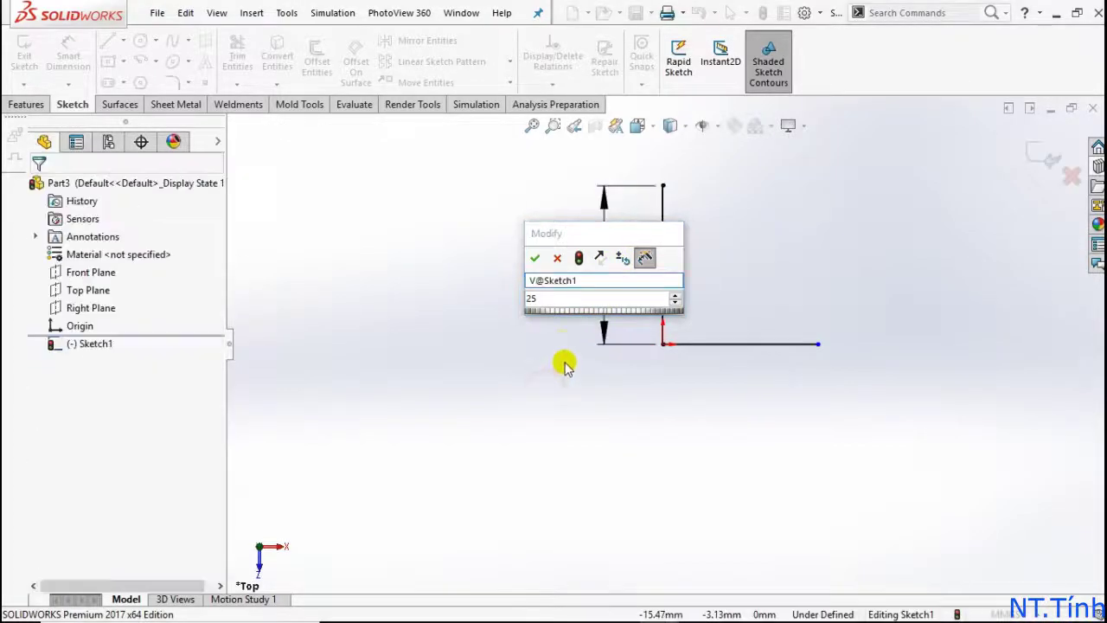
left_click(536, 258)
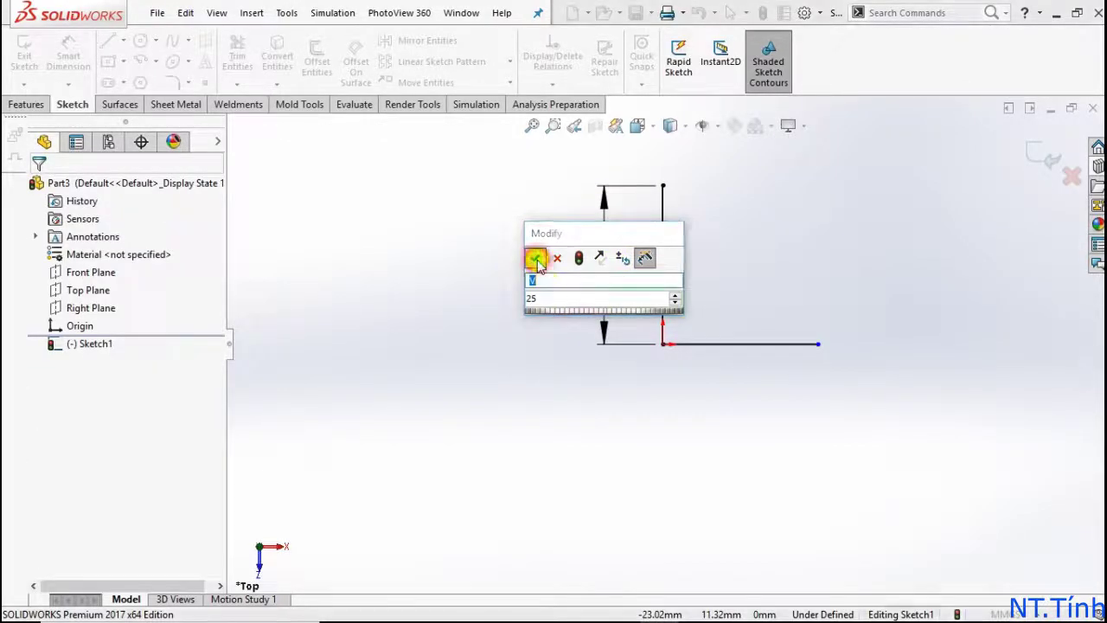
left_click(619, 389)
Add an Equal relation between the vertical and horizontal legs
left_click(663, 281)
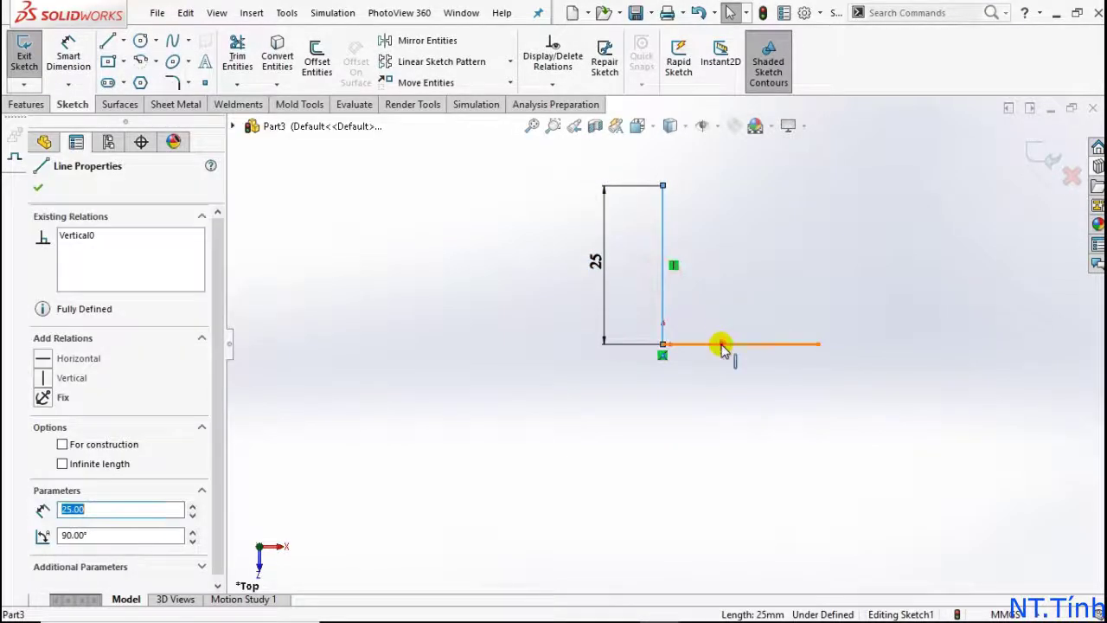
left_click(718, 344, "ctrl")
left_click(43, 547)
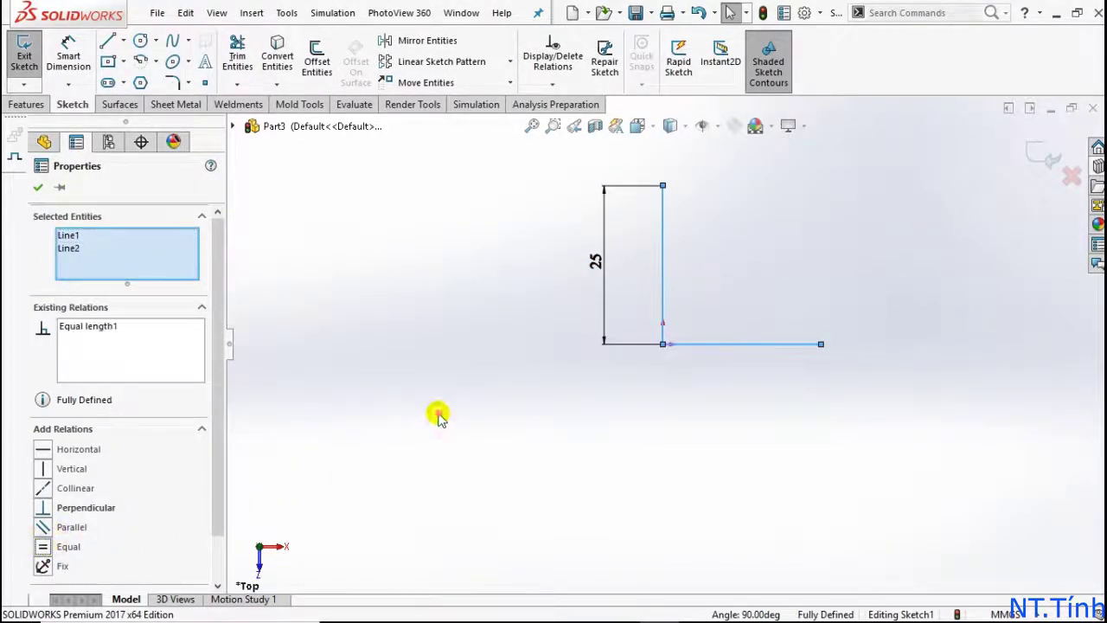
left_click(438, 412)
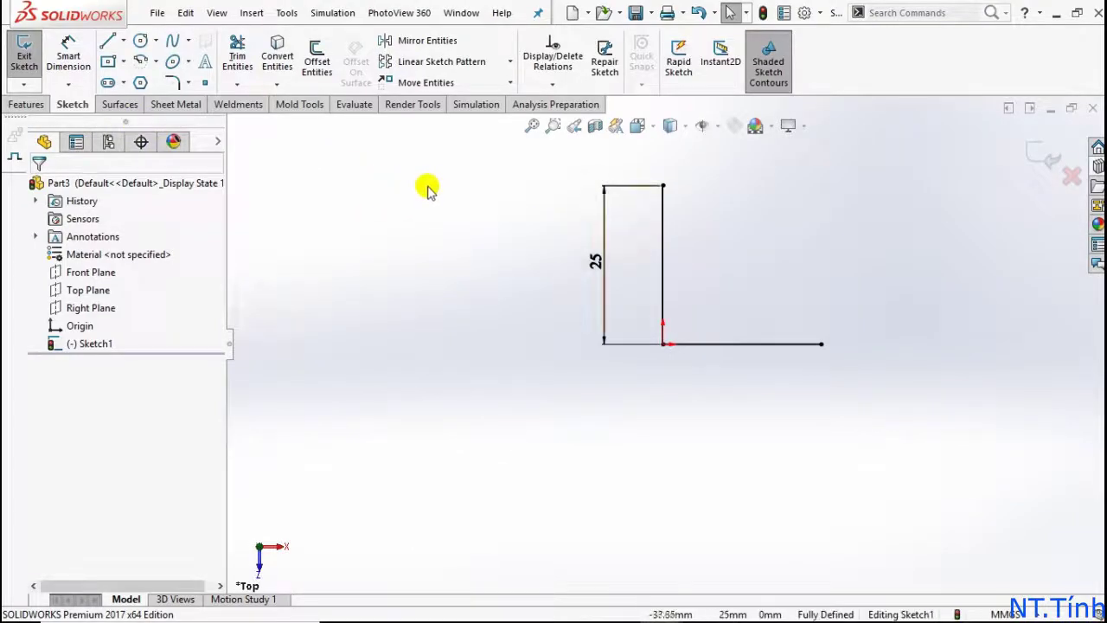
left_click(317, 56)
type("3")
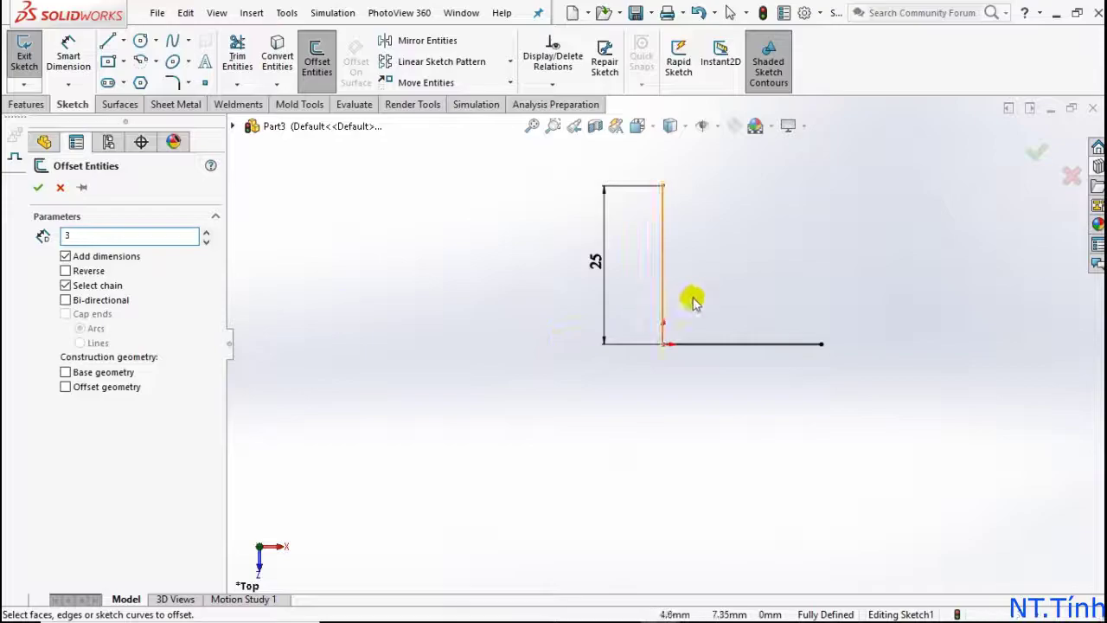
Offset the L lines 3 mm toward the inside with Reverse checked
left_click(702, 343)
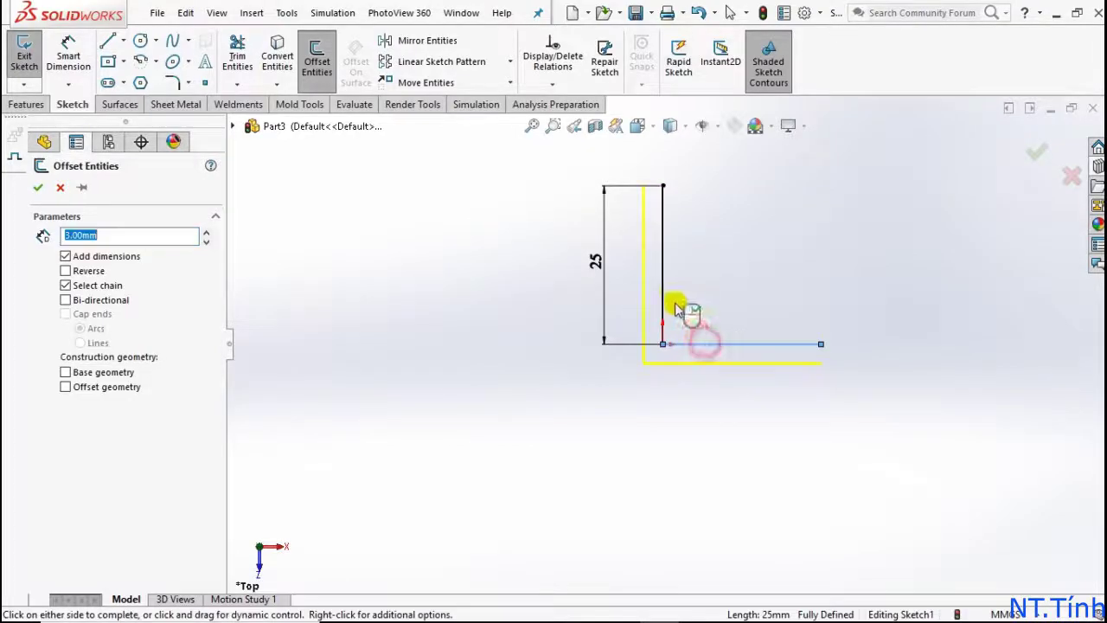
left_click(76, 272)
left_click(37, 189)
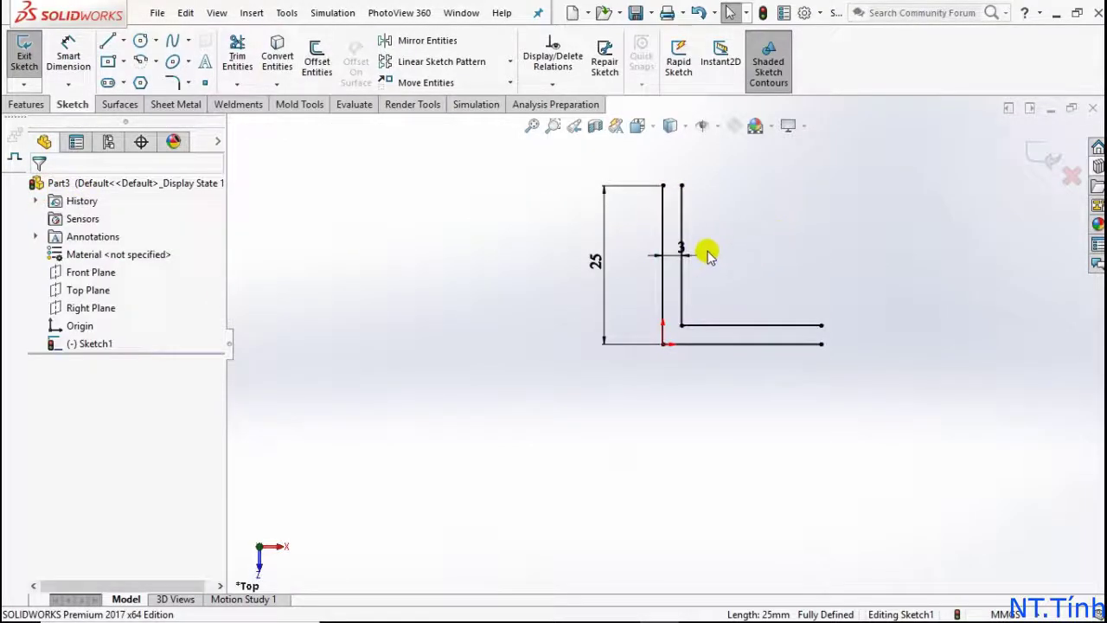
left_click(637, 254)
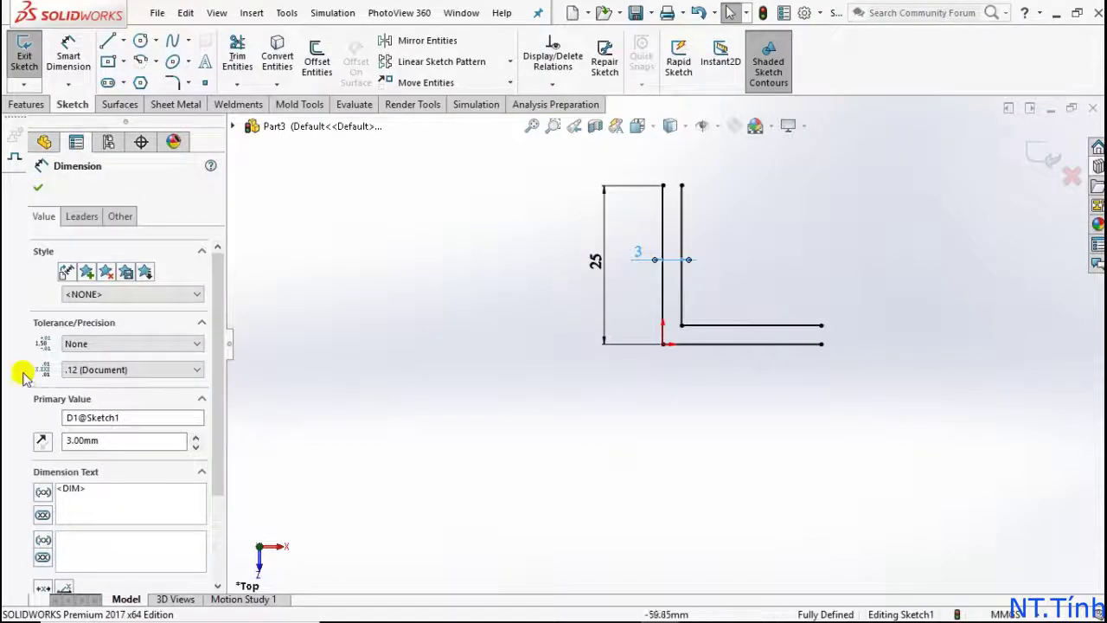
left_click(136, 416)
left_click(329, 394)
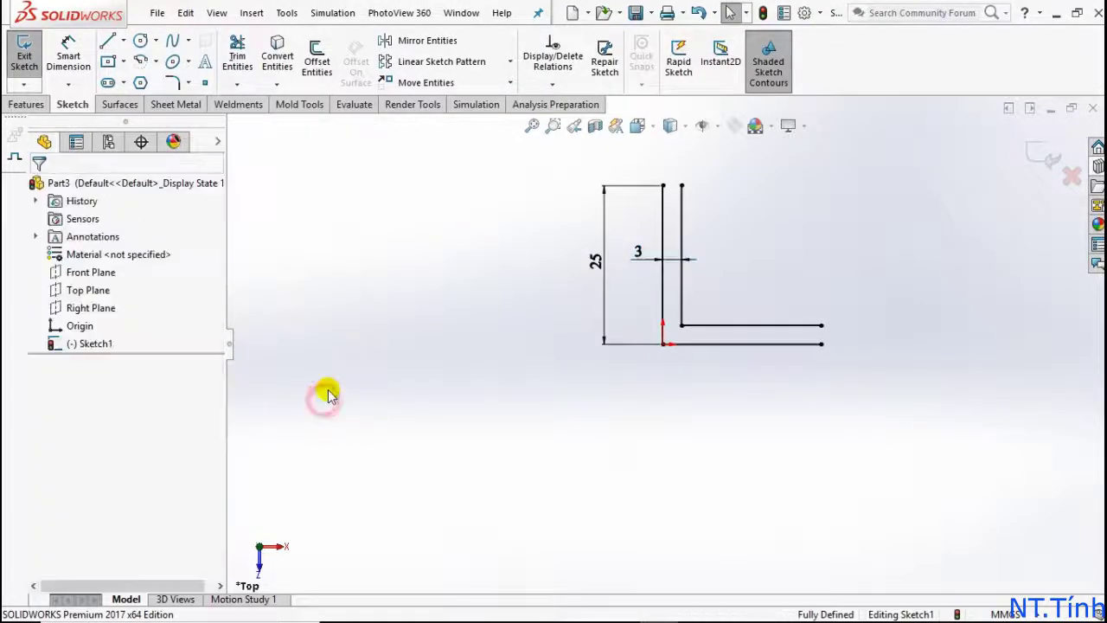
Draw short lines closing the open ends of both legs
key("l")
left_click(663, 185)
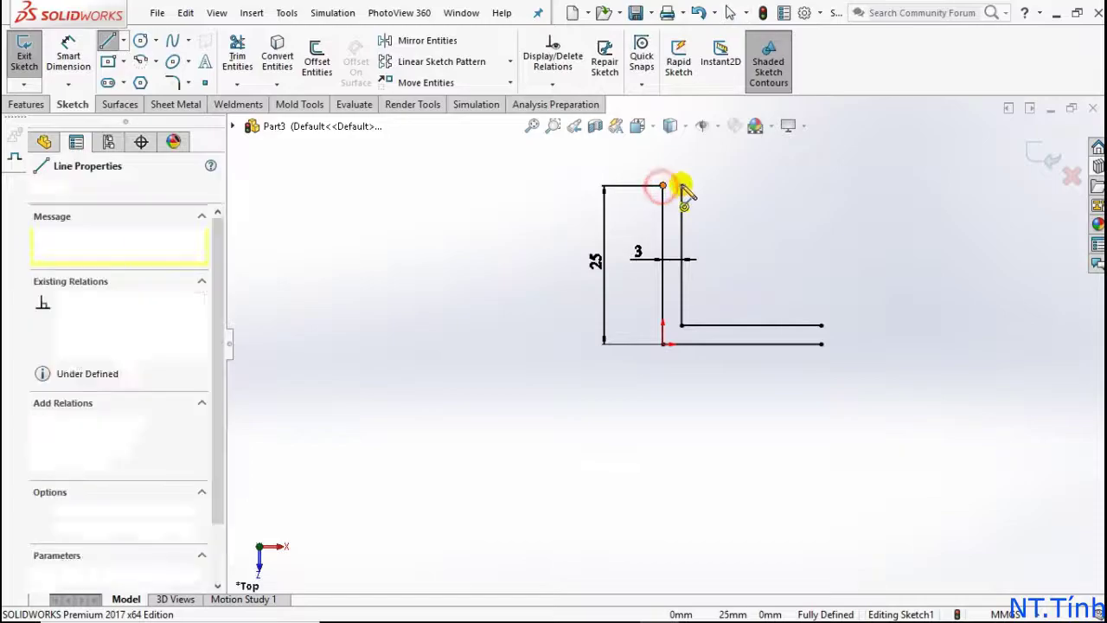
left_click(681, 185)
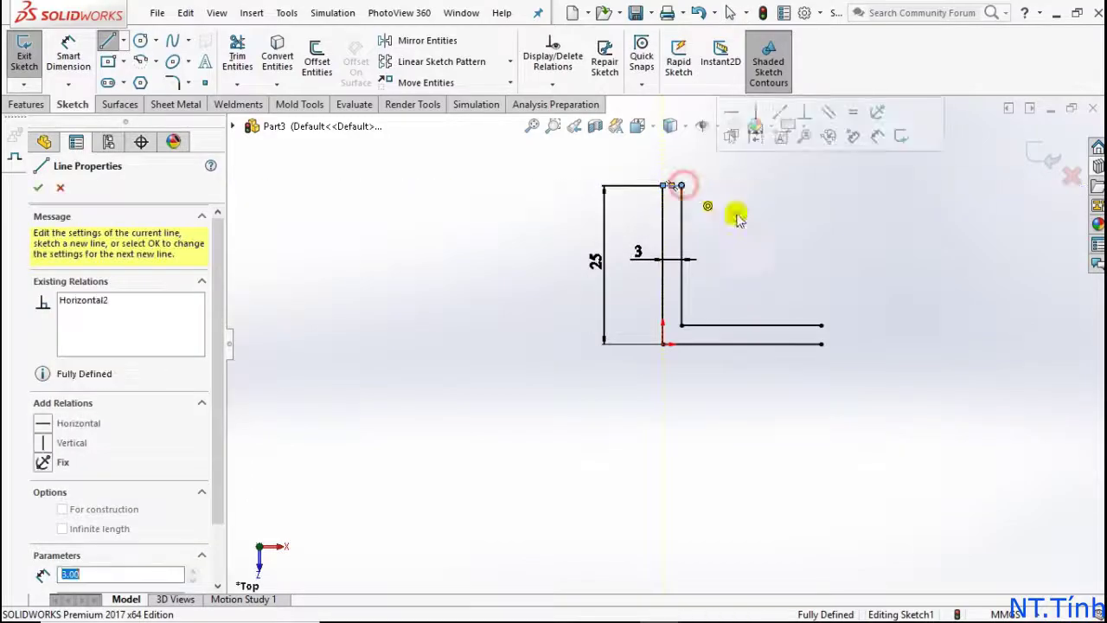
left_click(822, 325)
left_click(822, 344)
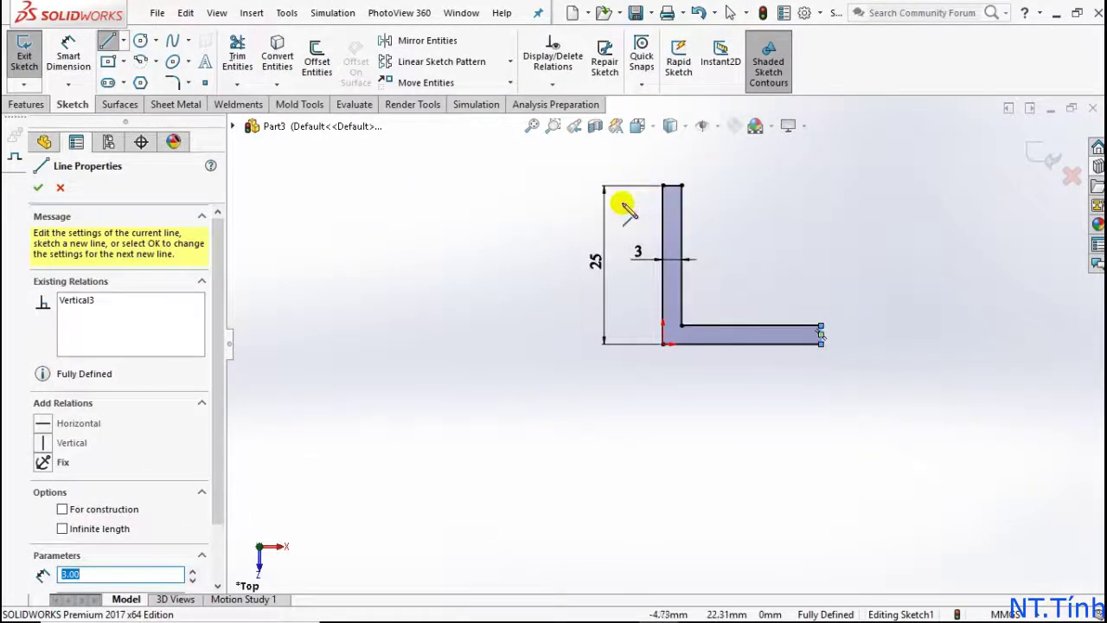
key("Escape")
key("Escape")
Fillet the two leg tips with a 2 mm sketch fillet
left_click(178, 80)
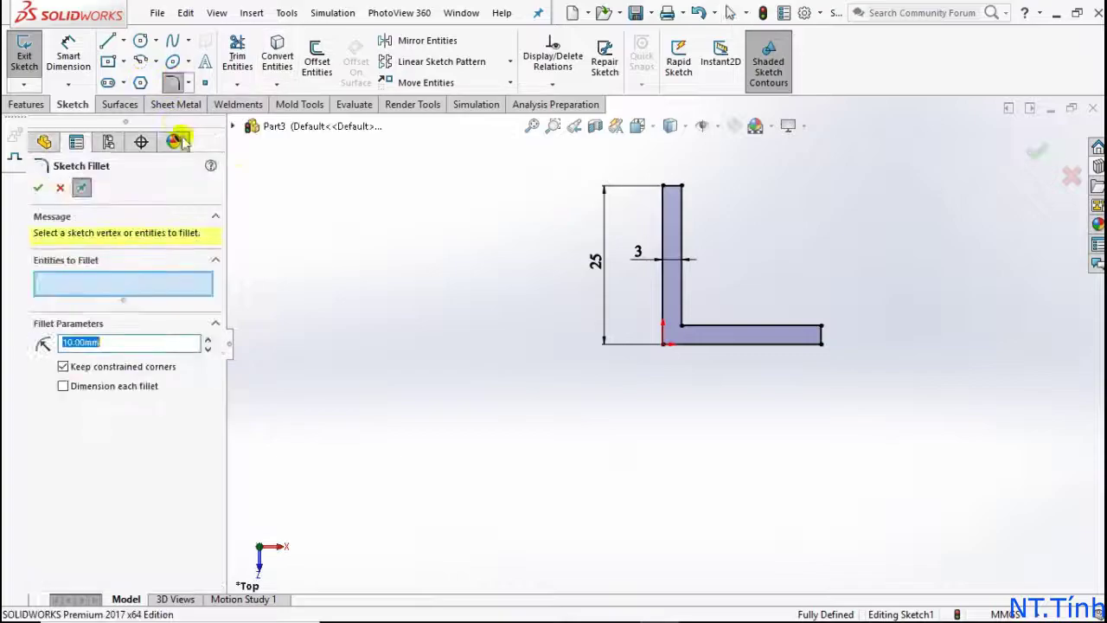
scroll(674, 164, "down", 2)
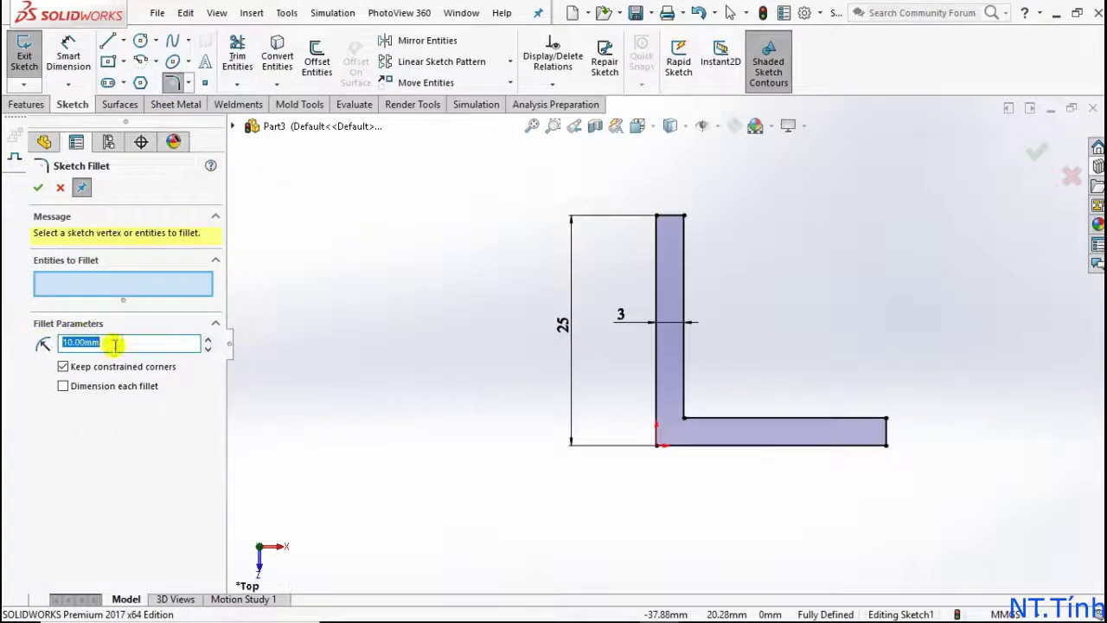
type("2")
left_click(682, 249)
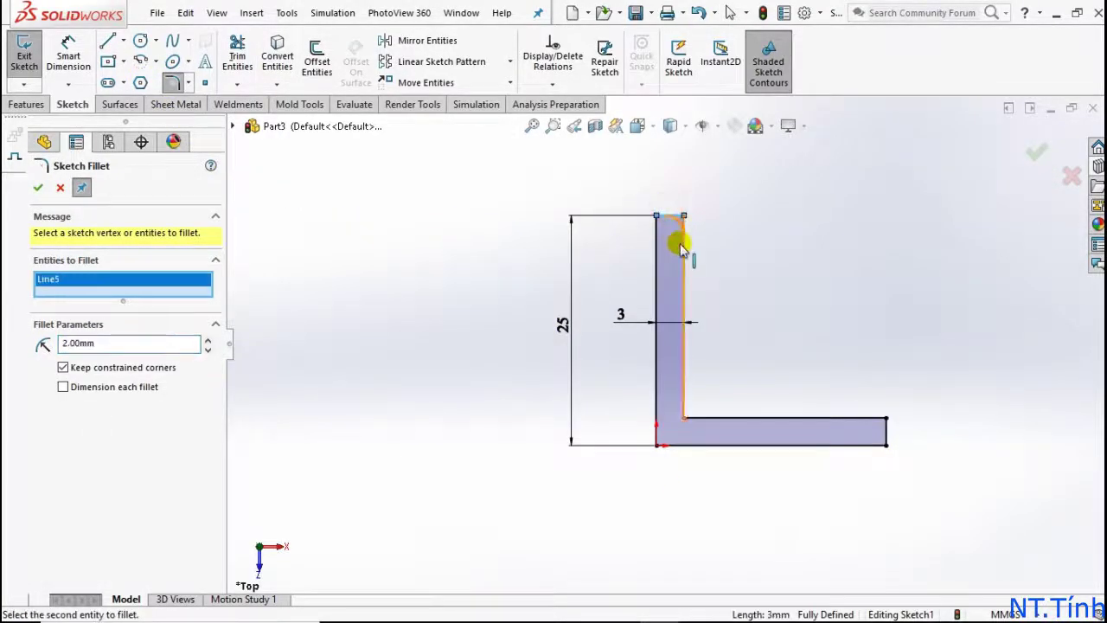
left_click(875, 420)
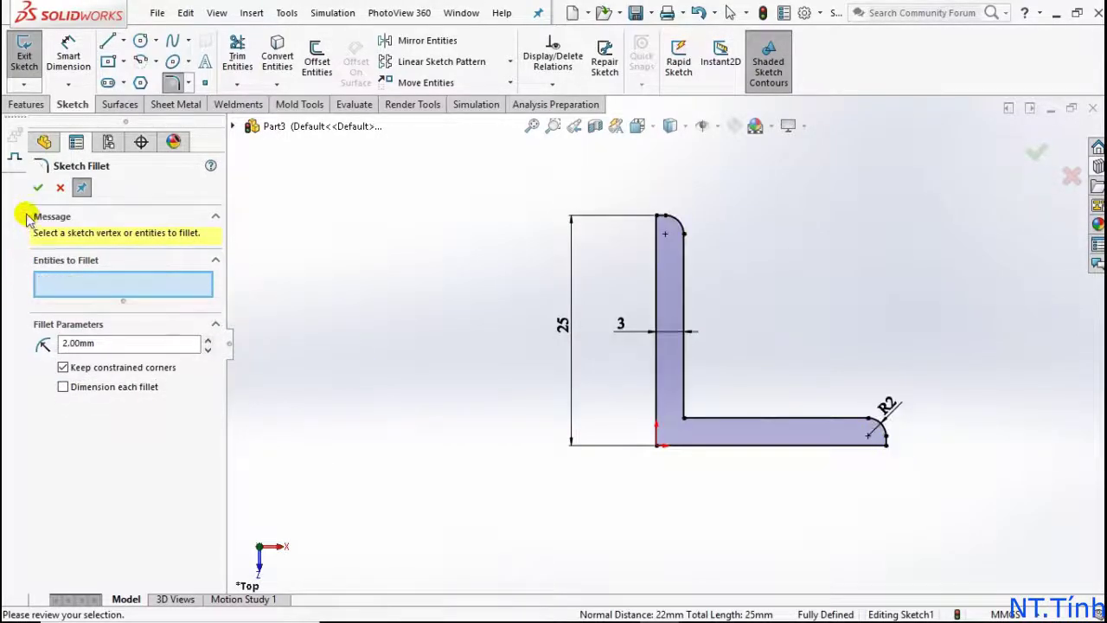
Fillet the inner corner with a 4 mm radius, then check steel angle reference images
double_click(109, 344)
type("4")
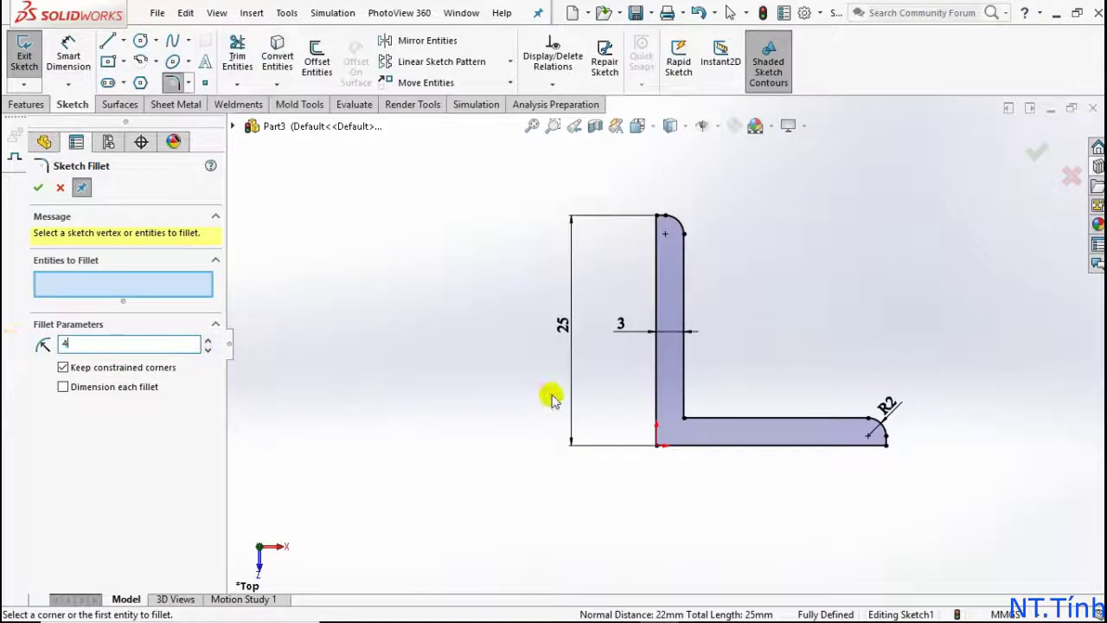
left_click(683, 383)
left_click(705, 421)
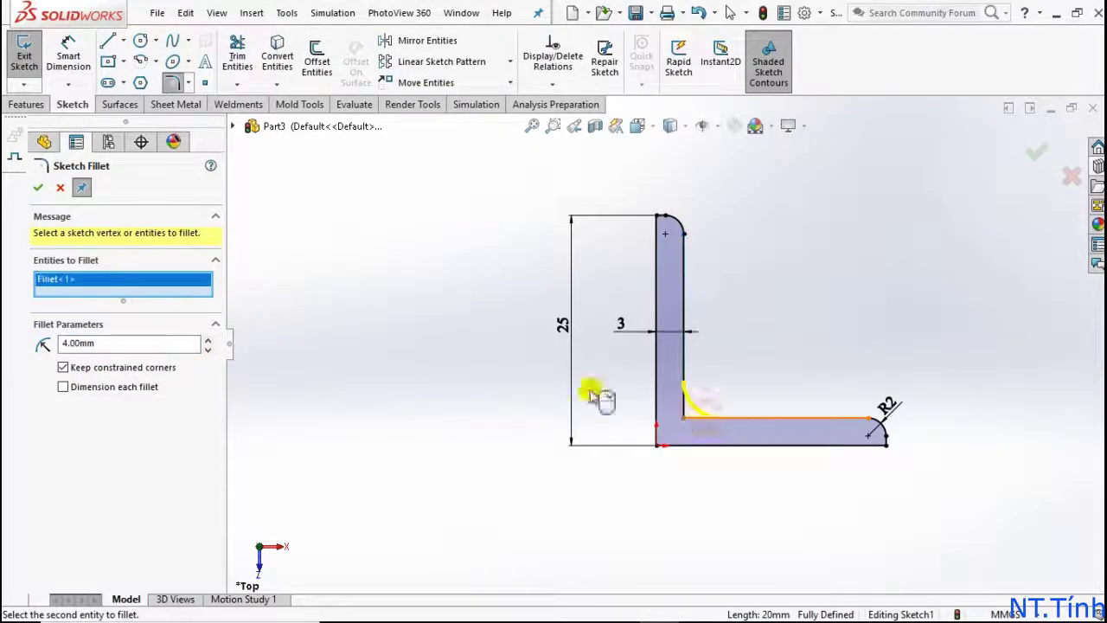
left_click(39, 186)
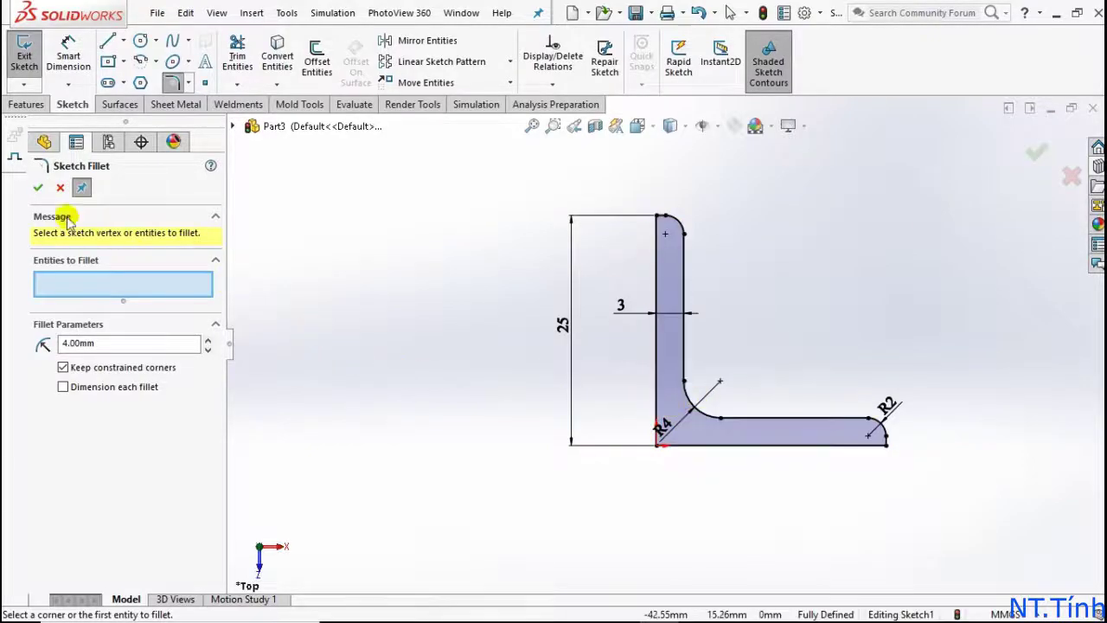
left_click(60, 187)
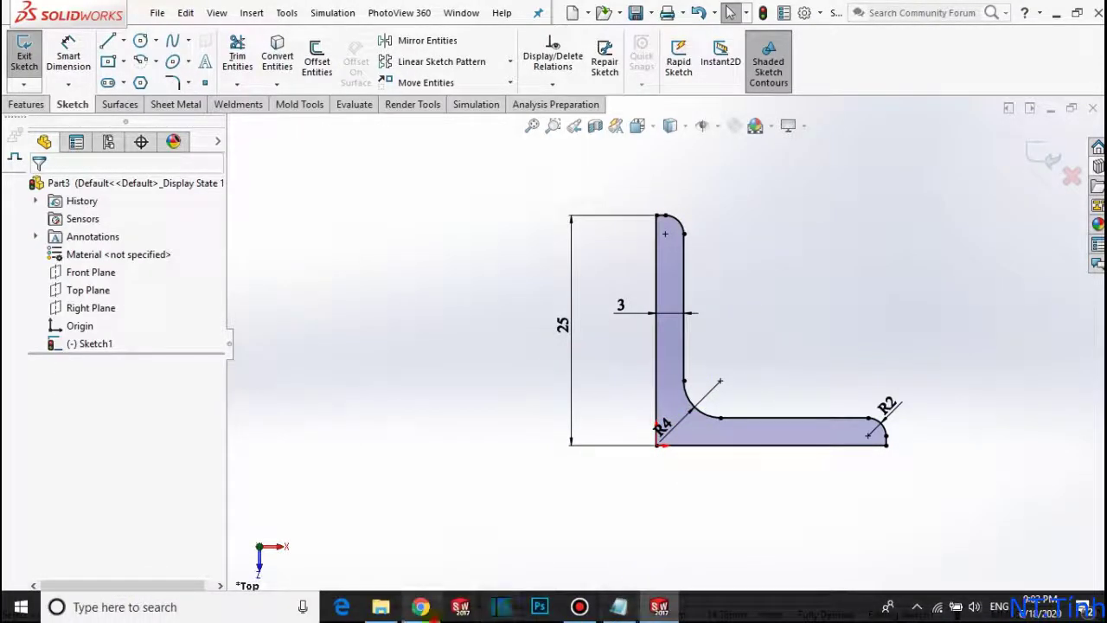
left_click(420, 607)
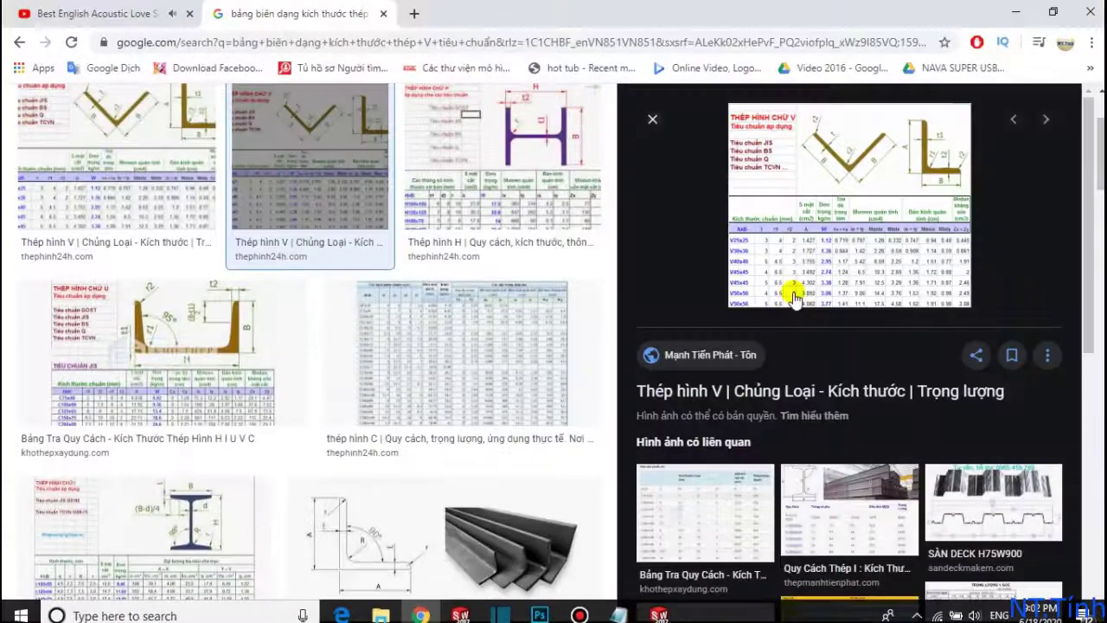
left_click(1016, 12)
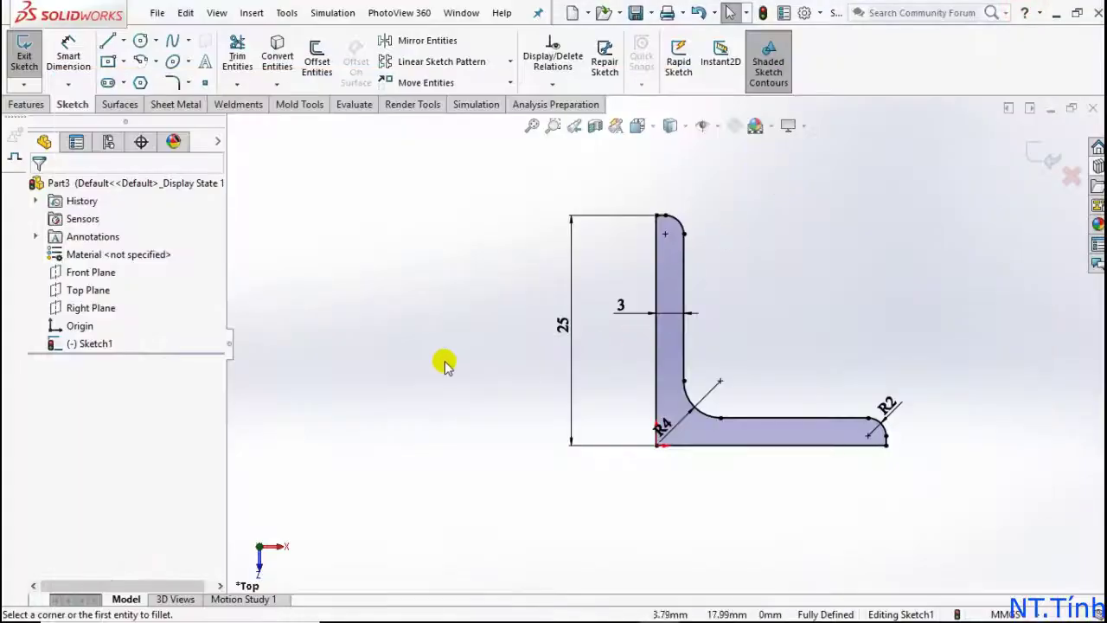
Exit the sketch, show feature dimensions via Annotations, and zoom to fit the profile
left_click(1050, 158)
left_click(308, 327)
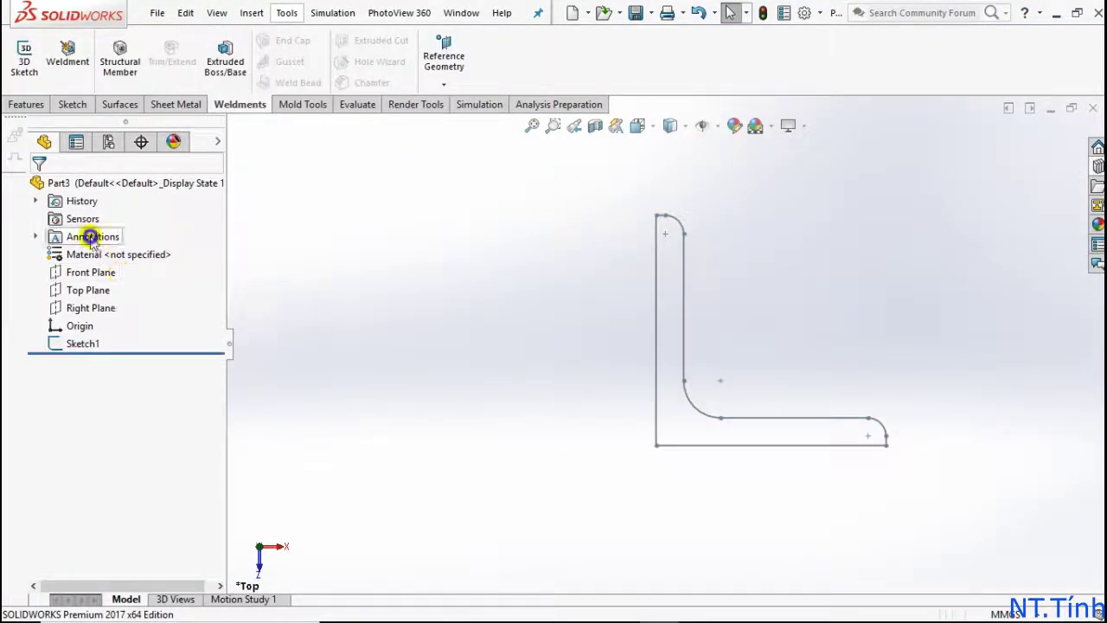
right_click(92, 237)
left_click(148, 289)
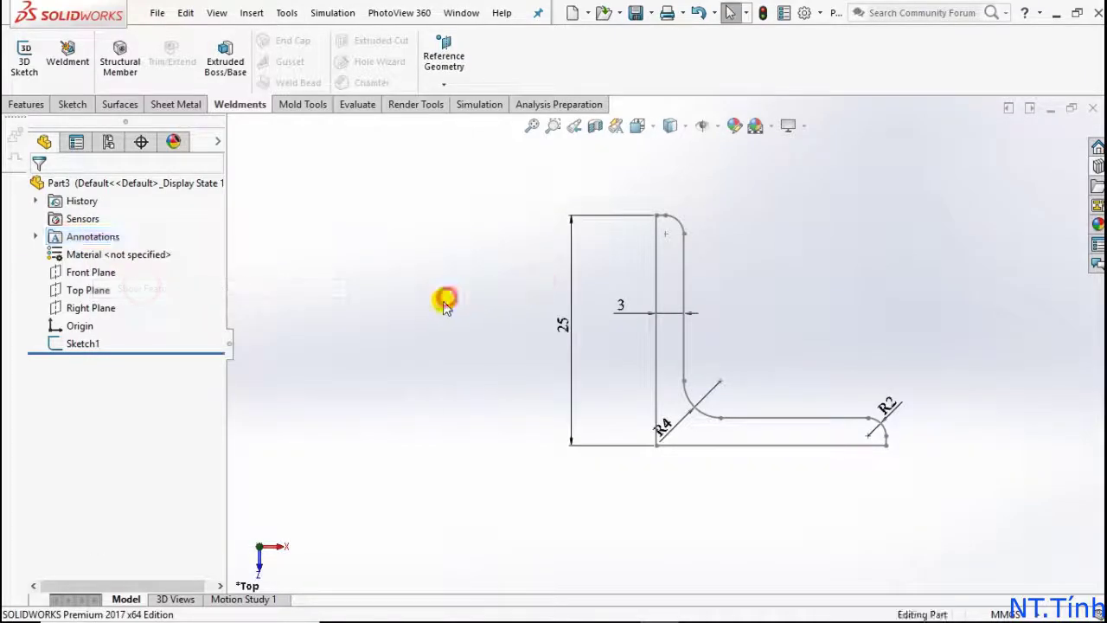
key("f")
scroll(418, 363, "down", 2)
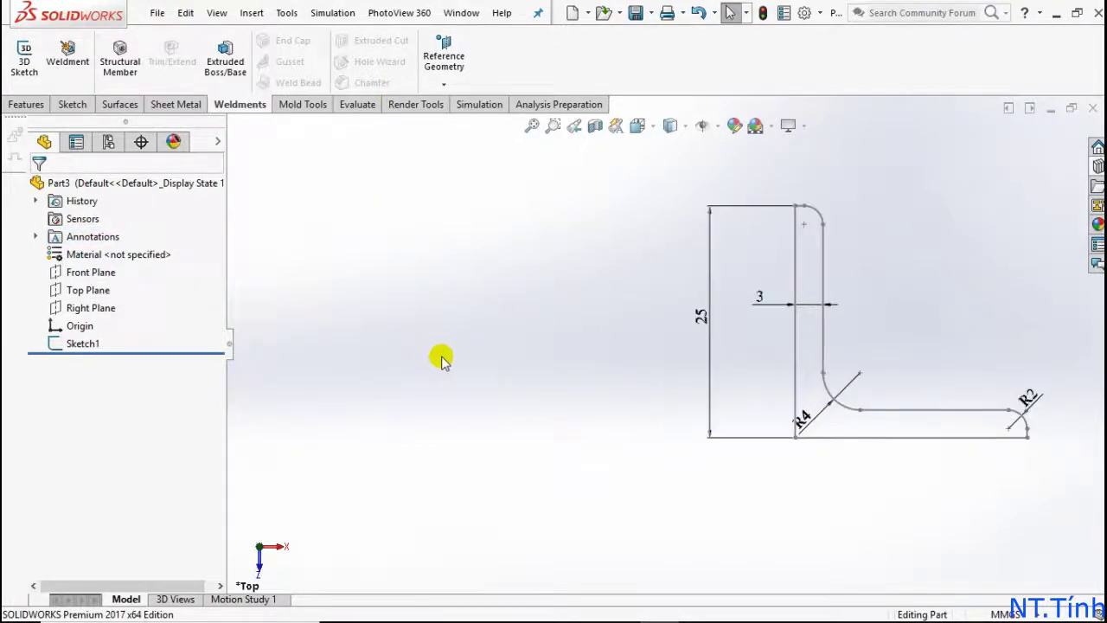
Insert an auto-created design table and check the table-linking step in the Notepad notes
left_click(251, 12)
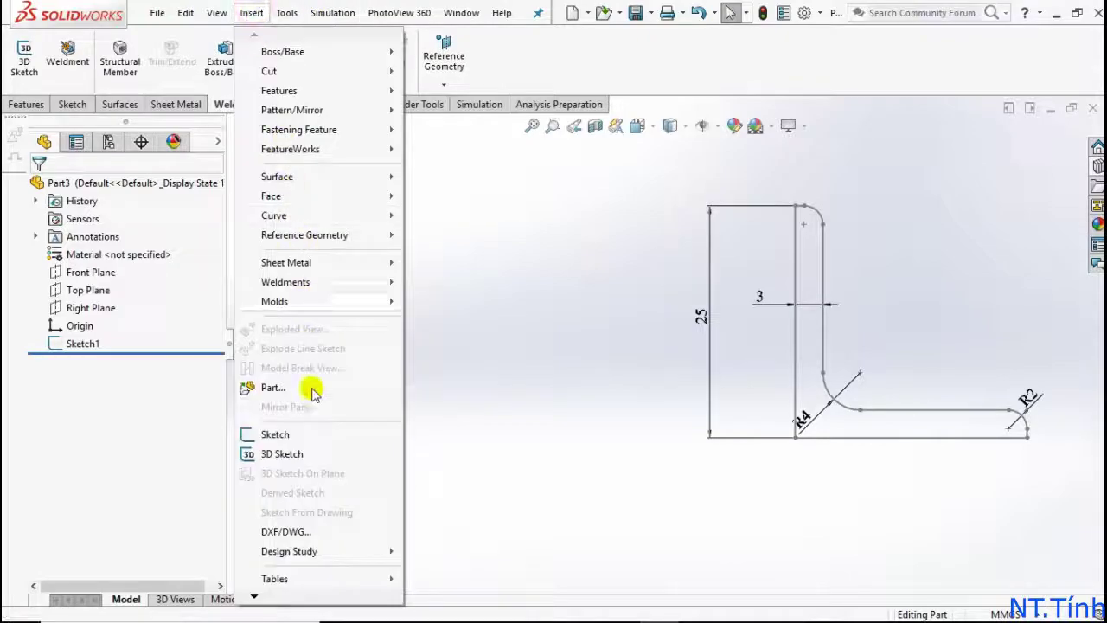
mouse_move(285, 578)
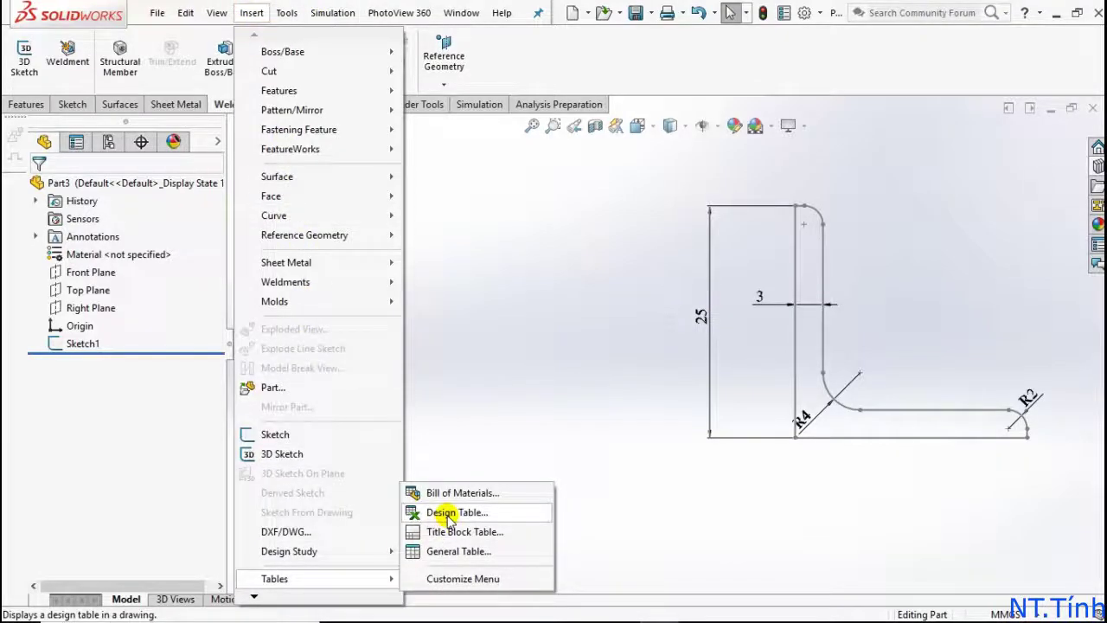
left_click(449, 517)
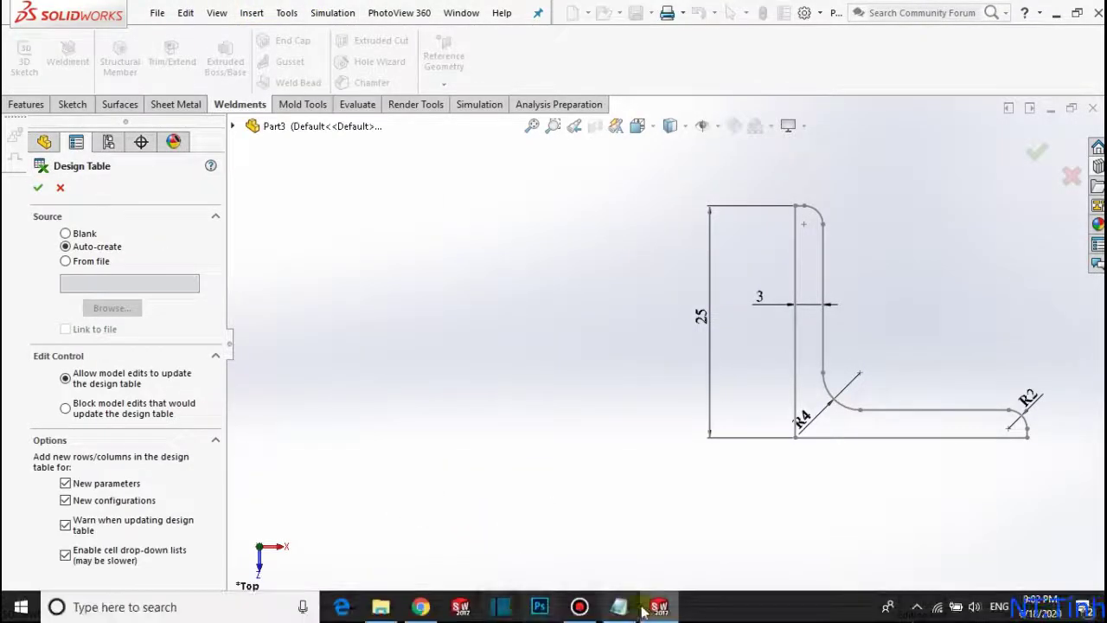
left_click(625, 610)
left_click_drag(485, 197, 840, 187)
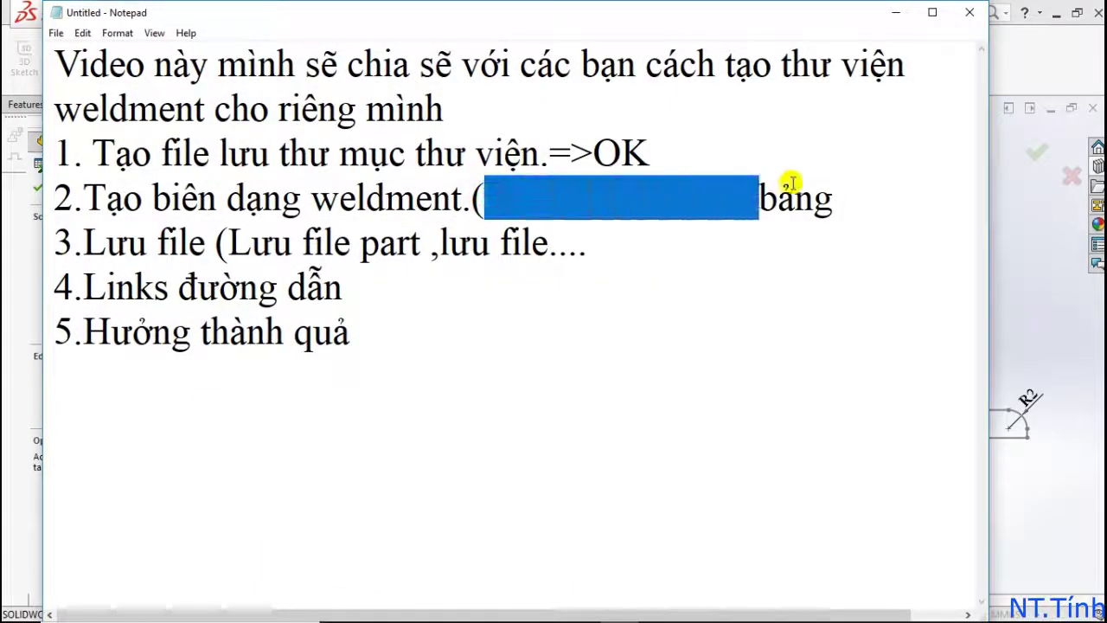
left_click(858, 215)
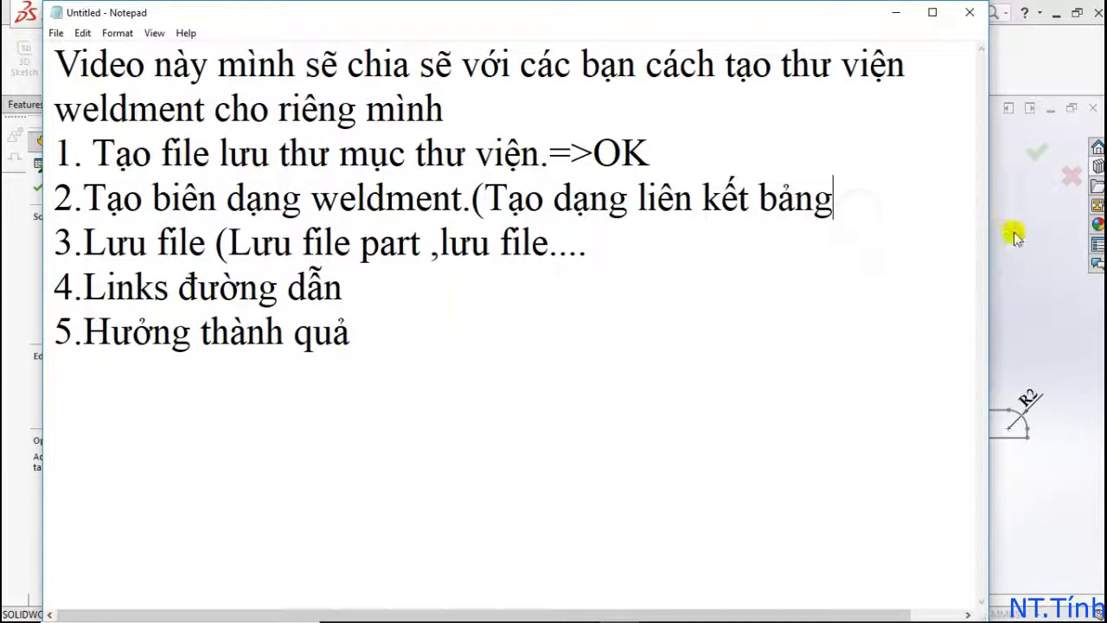
left_click(1014, 237)
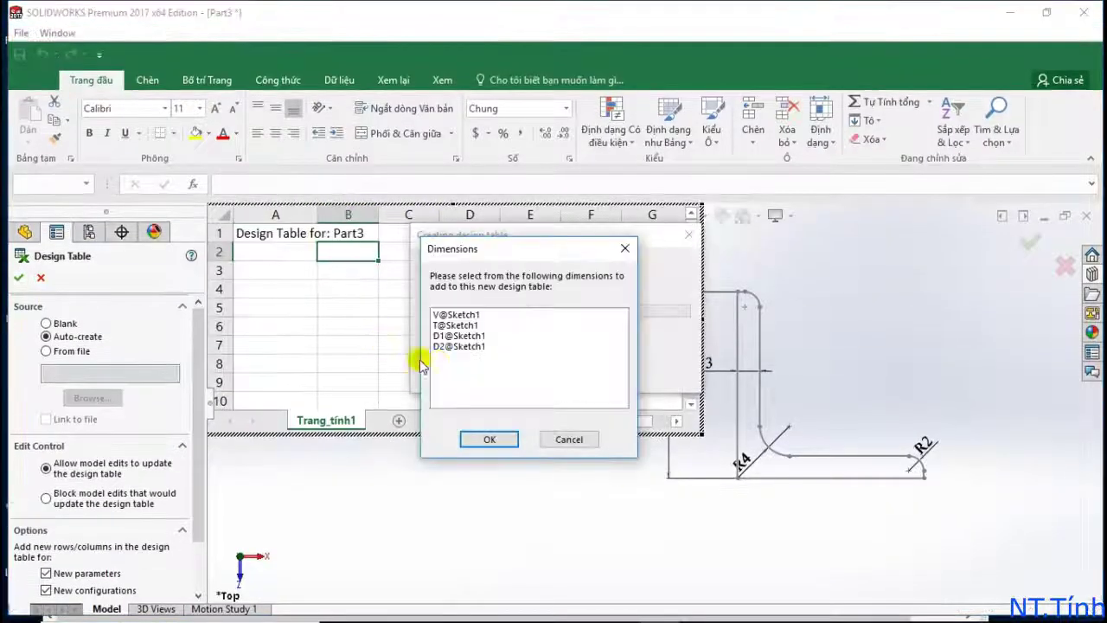
Add V, T, D1 and D2 (25, 3, 2, 4) to the design table and widen column A
left_click(461, 347)
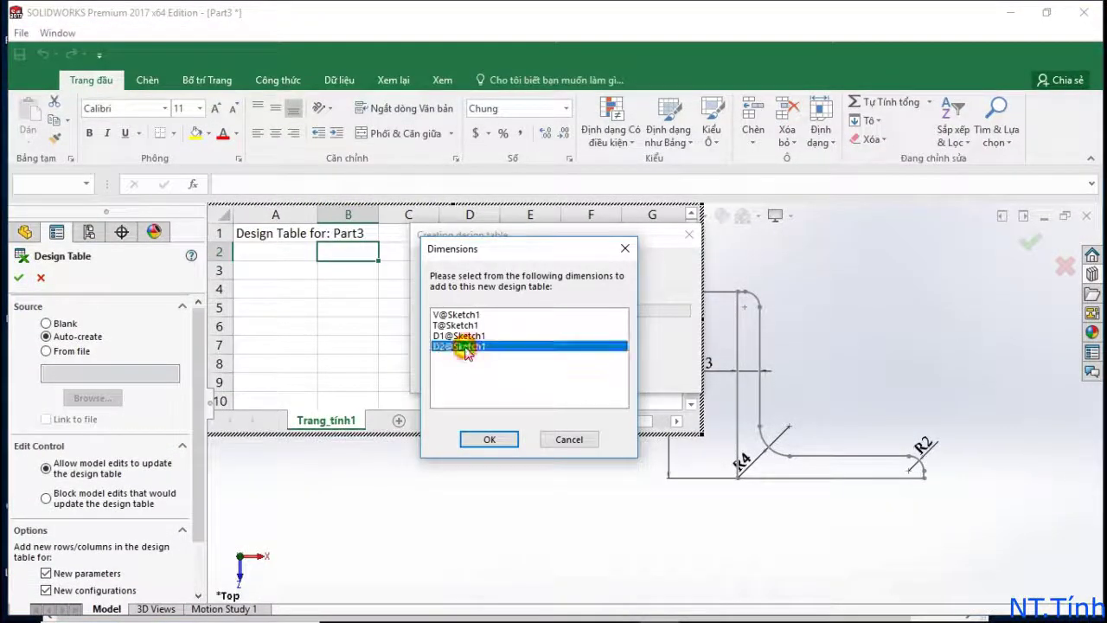
left_click(455, 316, "shift")
left_click(490, 440)
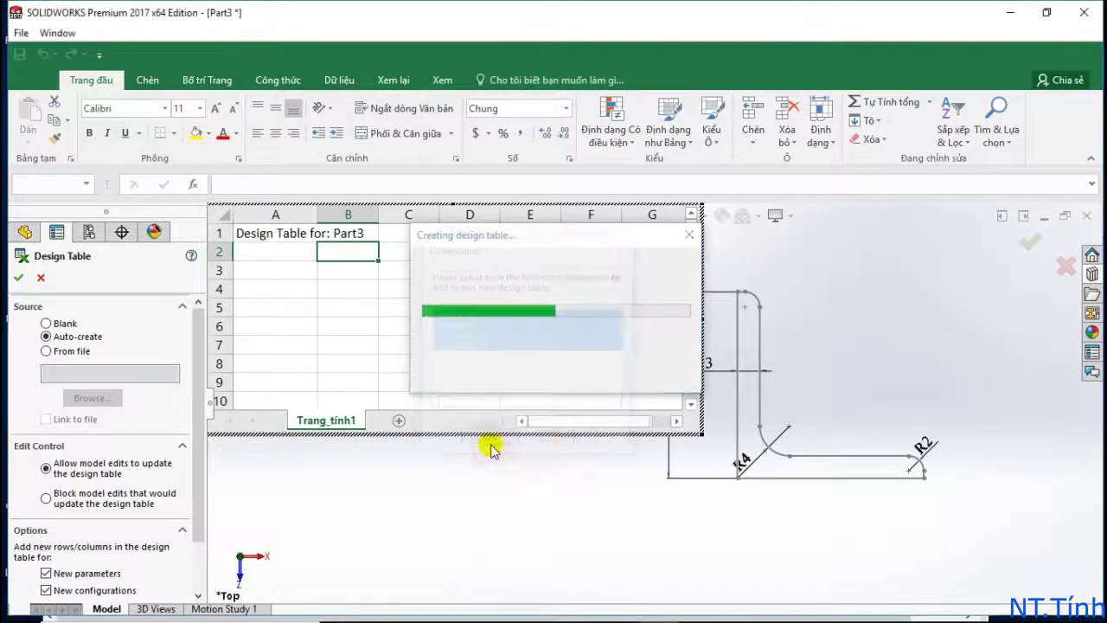
left_click(424, 306)
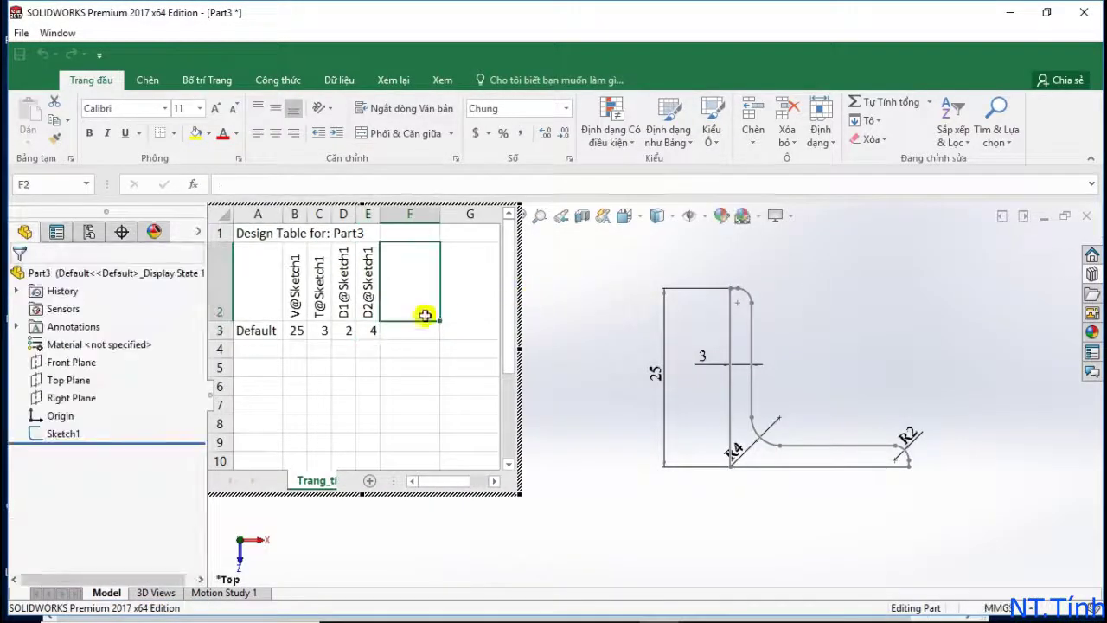
left_click_drag(283, 214, 369, 217)
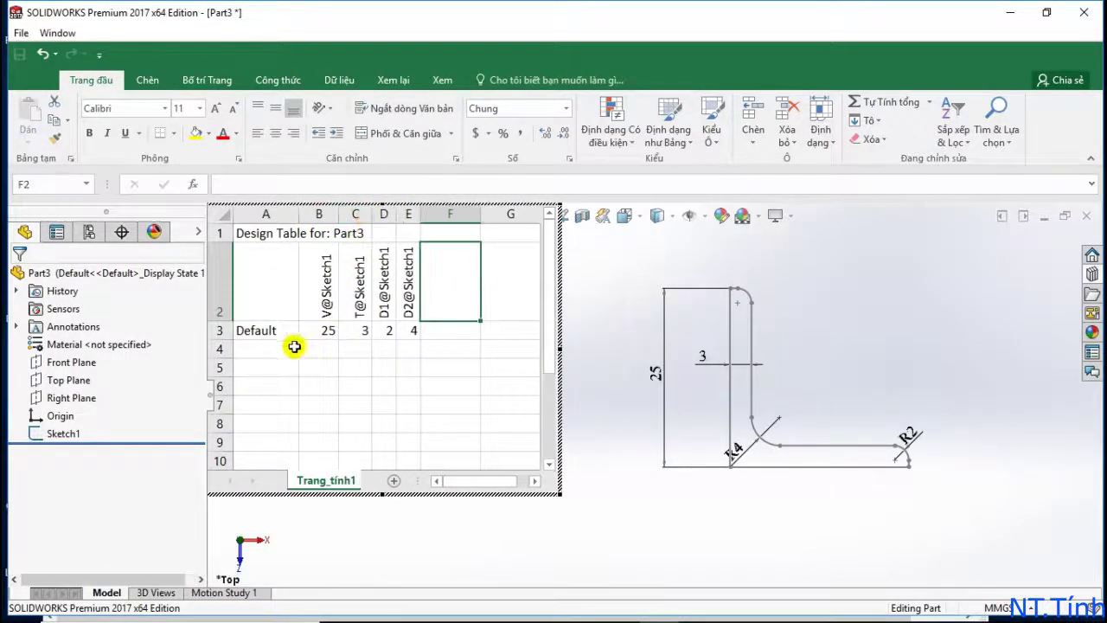
Rename Default to V25X25 and add row V30x30 with values 30, 3, 2 and 4
left_click(277, 333)
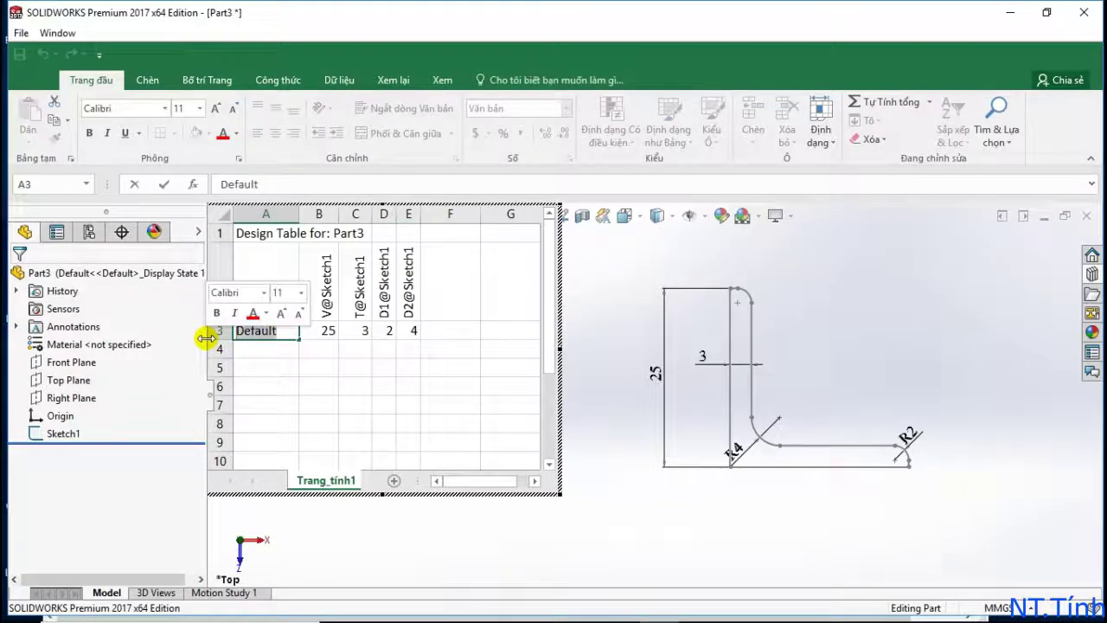
type("V25X25")
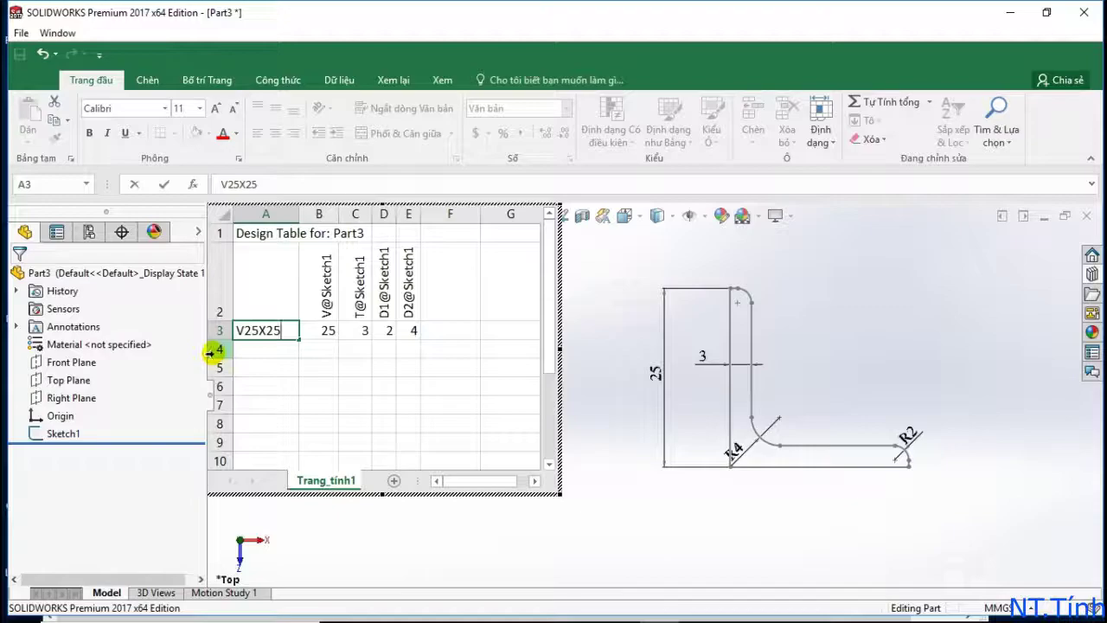
left_click(272, 349)
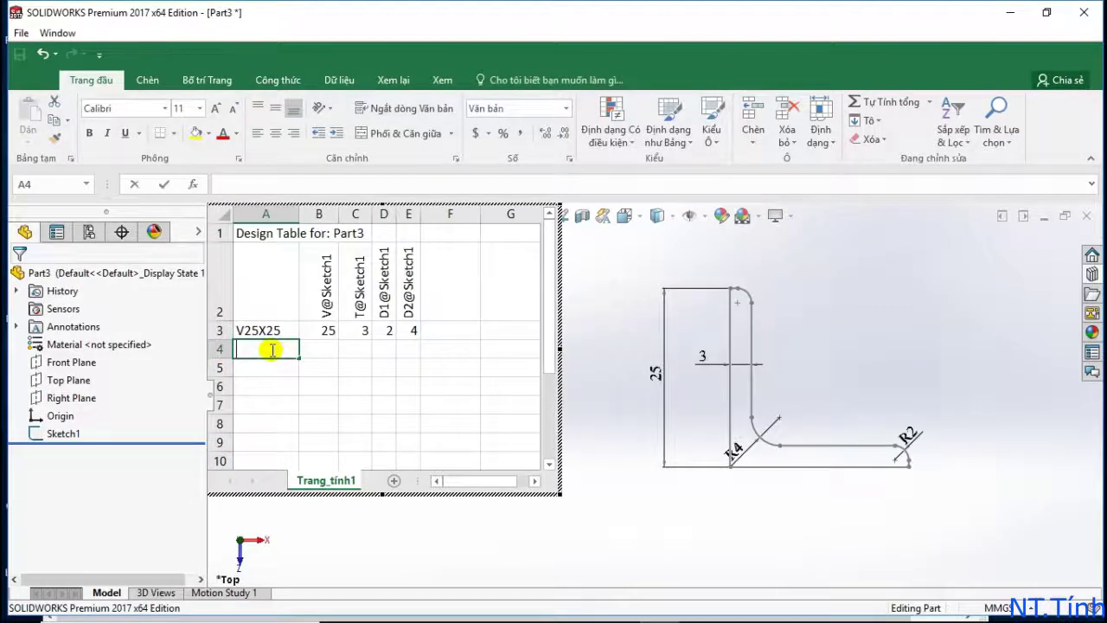
type("V30x30")
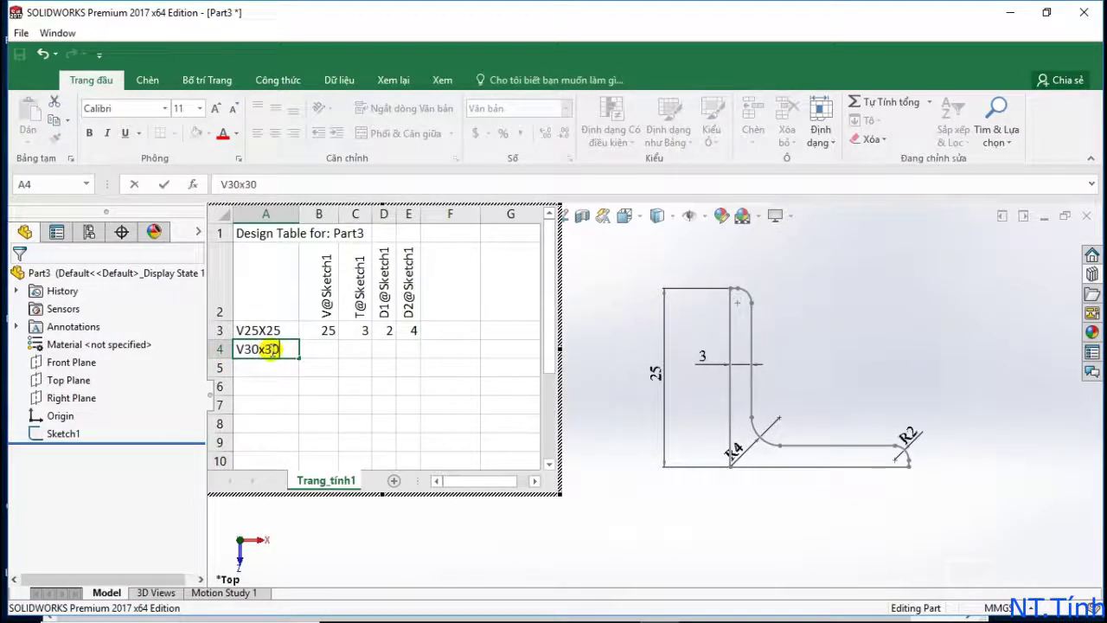
key("Tab")
type("30")
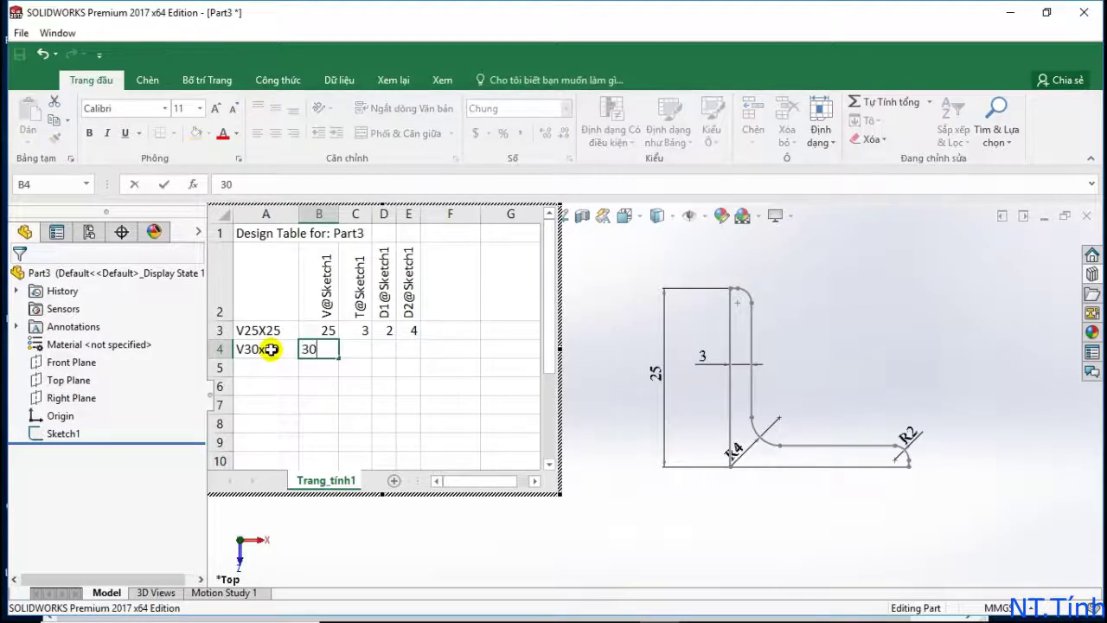
key("Tab")
type("3")
key("Tab")
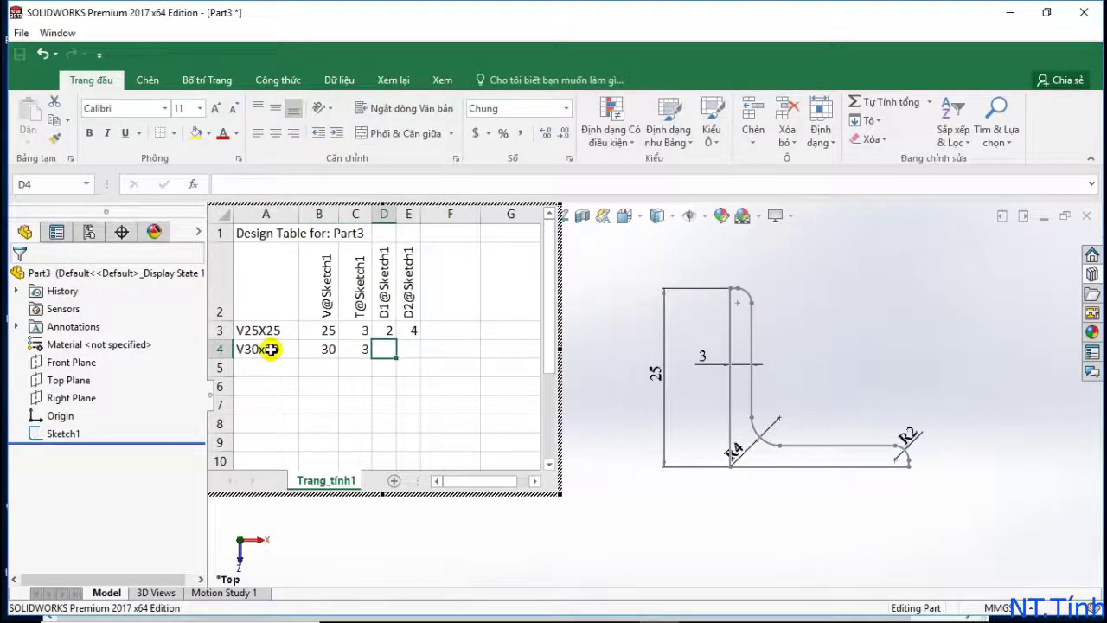
type("2")
key("Tab")
type("4")
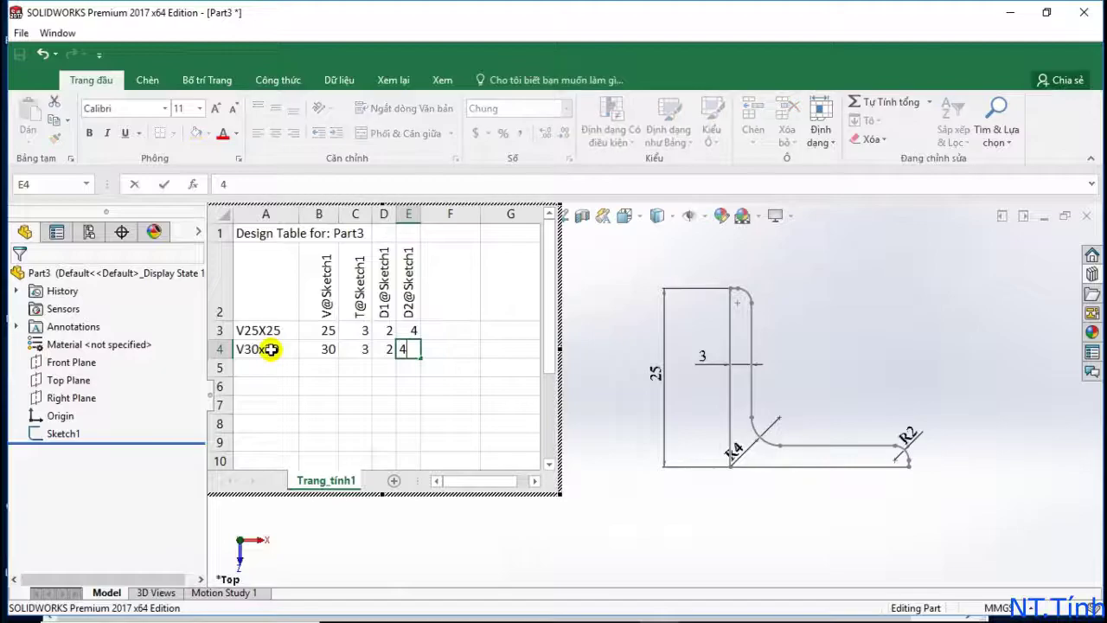
key("Return")
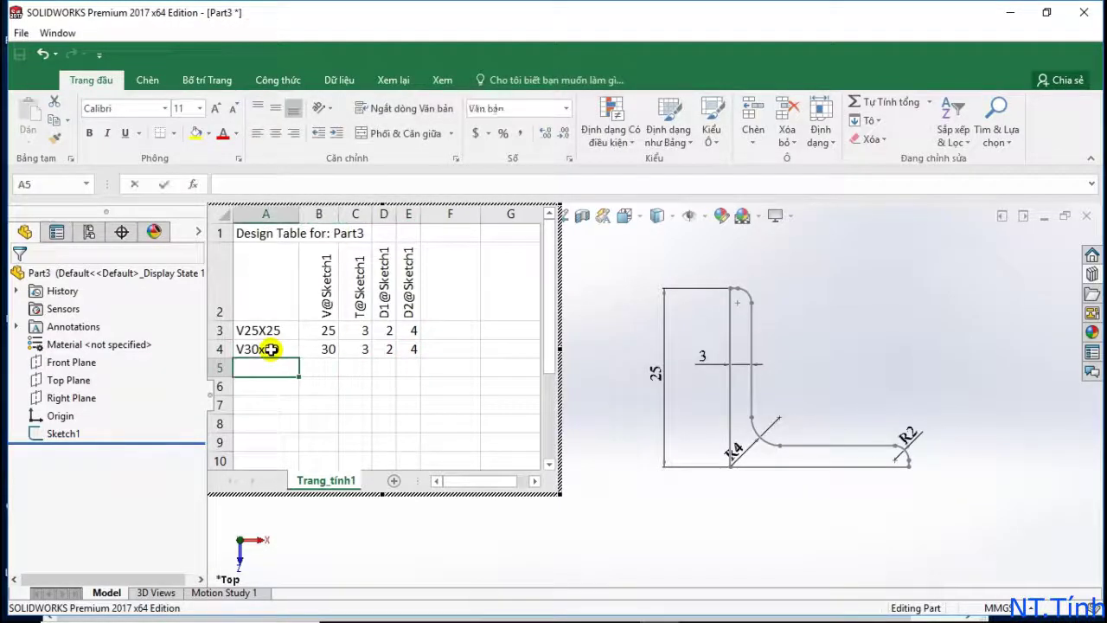
Add row V40X40 with V 40, T 5 and D1 3
type("V40X40")
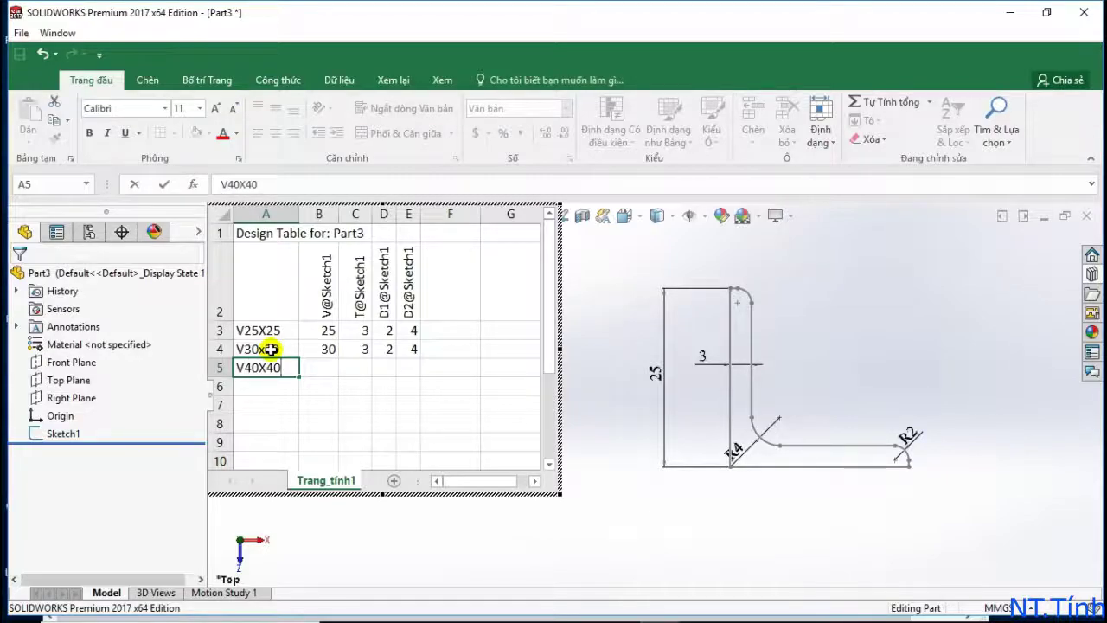
key("Tab")
type("40")
key("Tab")
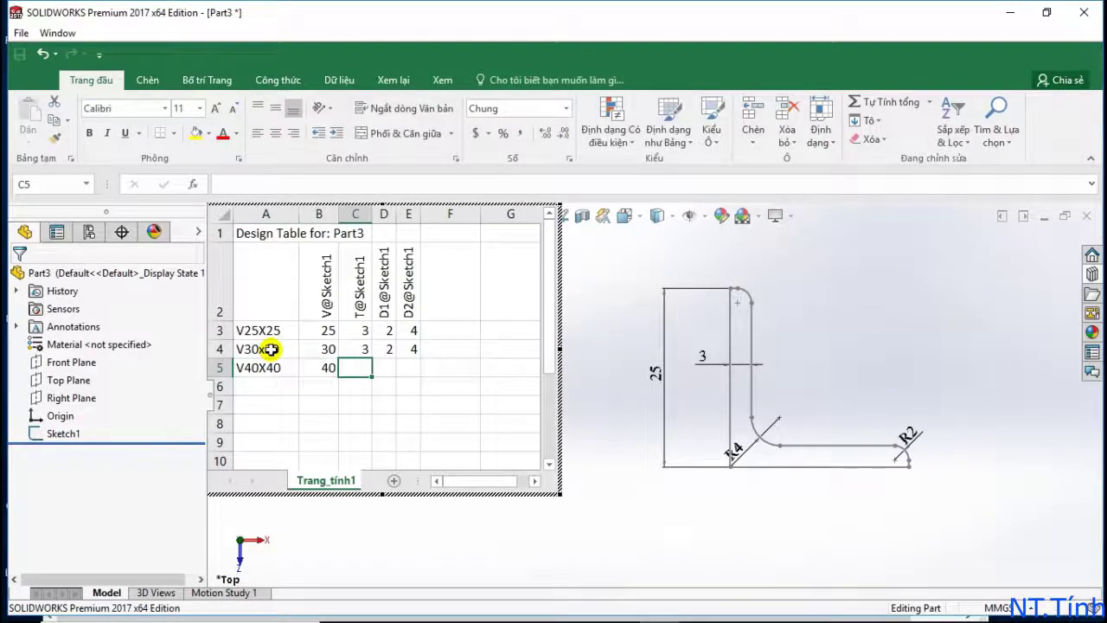
type("5")
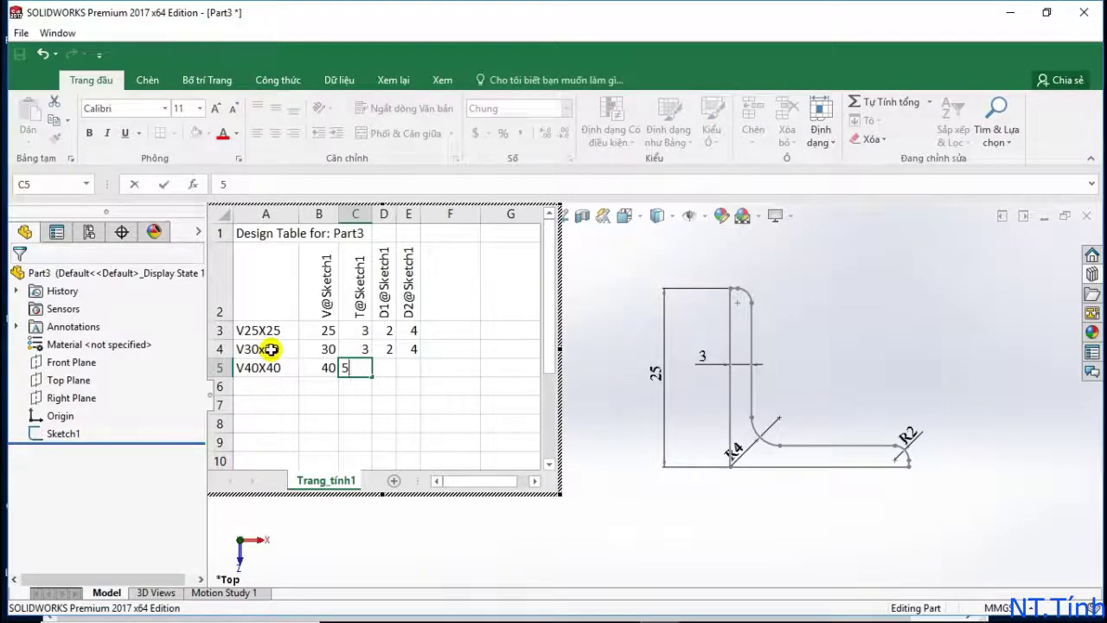
key("Tab")
type("3")
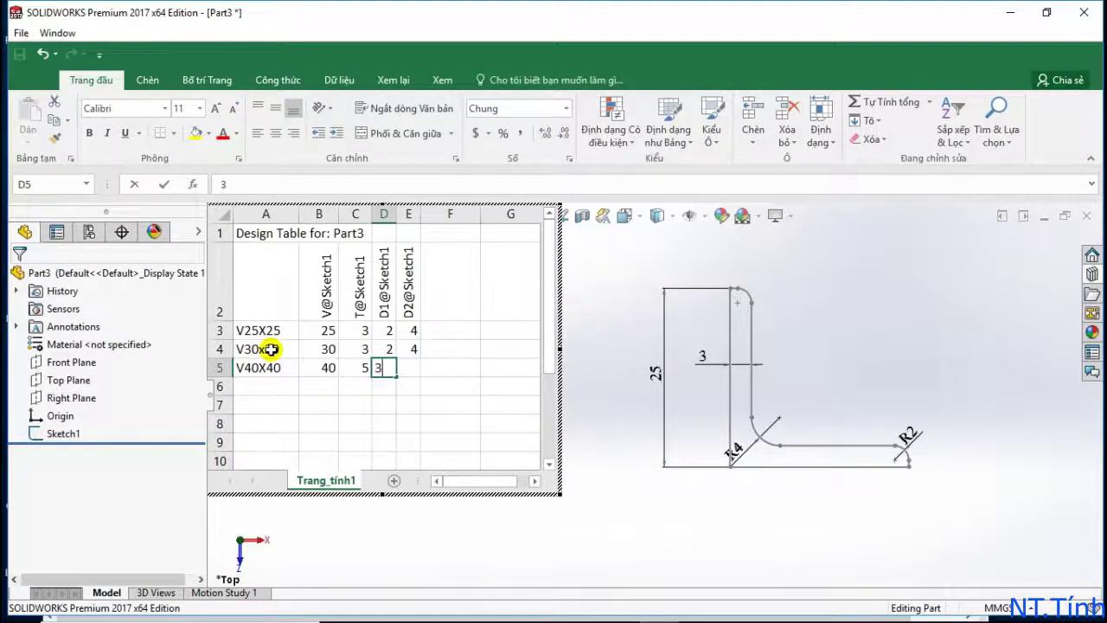
key("Tab")
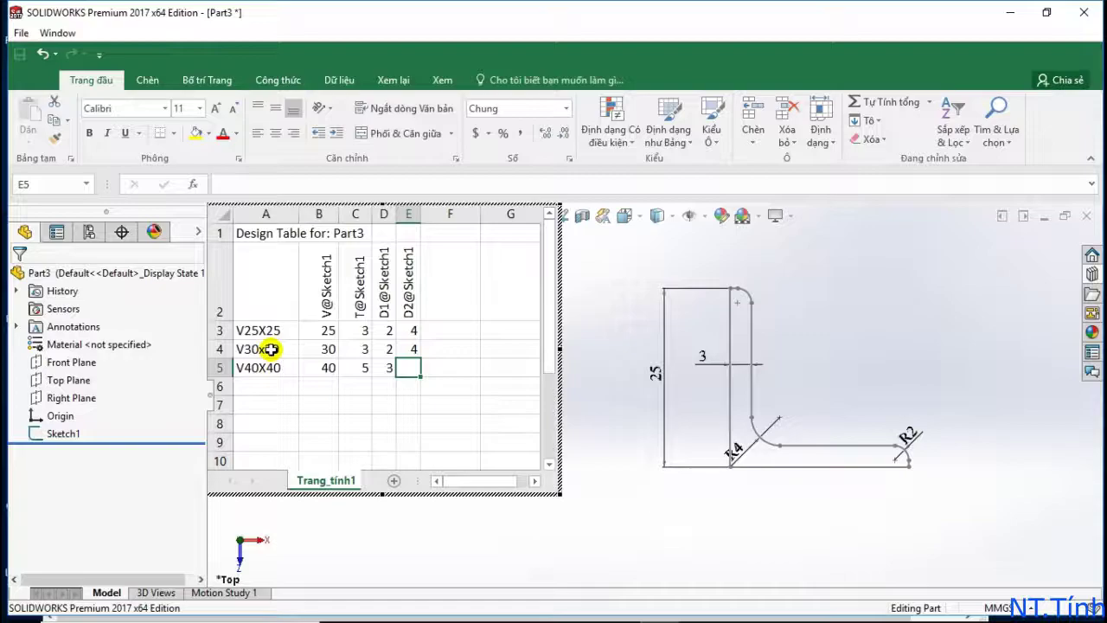
type("4.5")
key("Return")
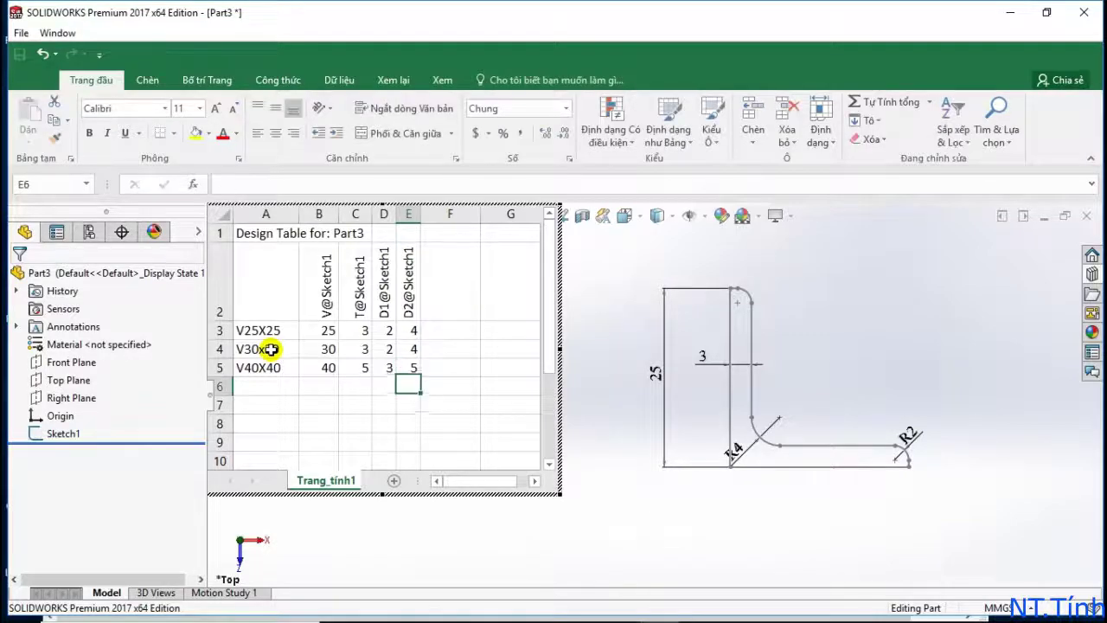
key("Home")
Add row V45x45 with V 45 and D2 4.5
type("v")
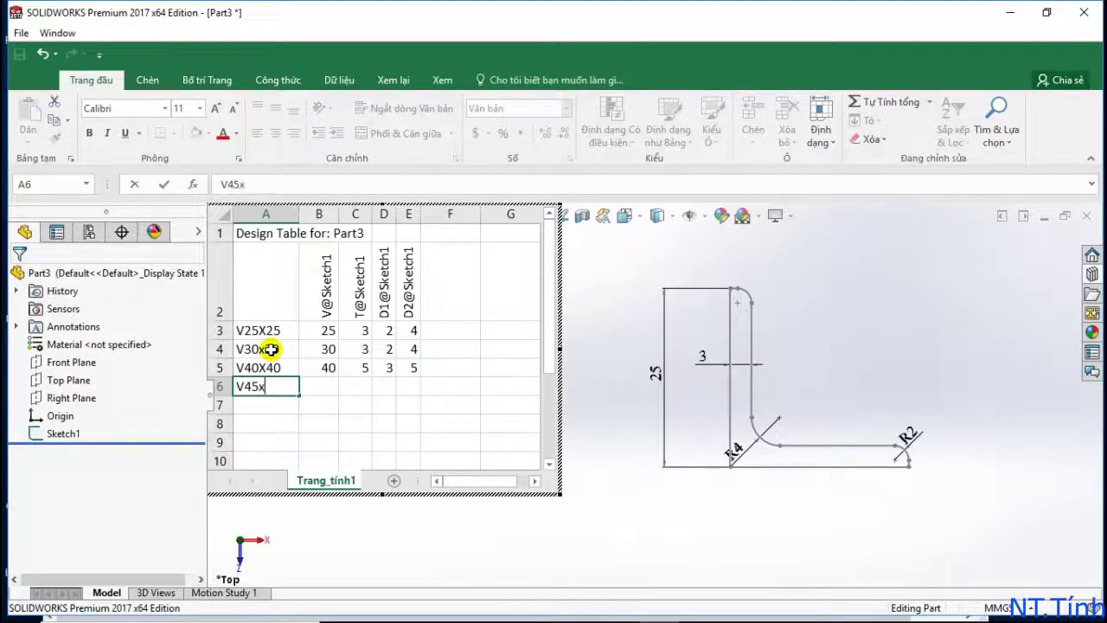
key("Tab")
type("4")
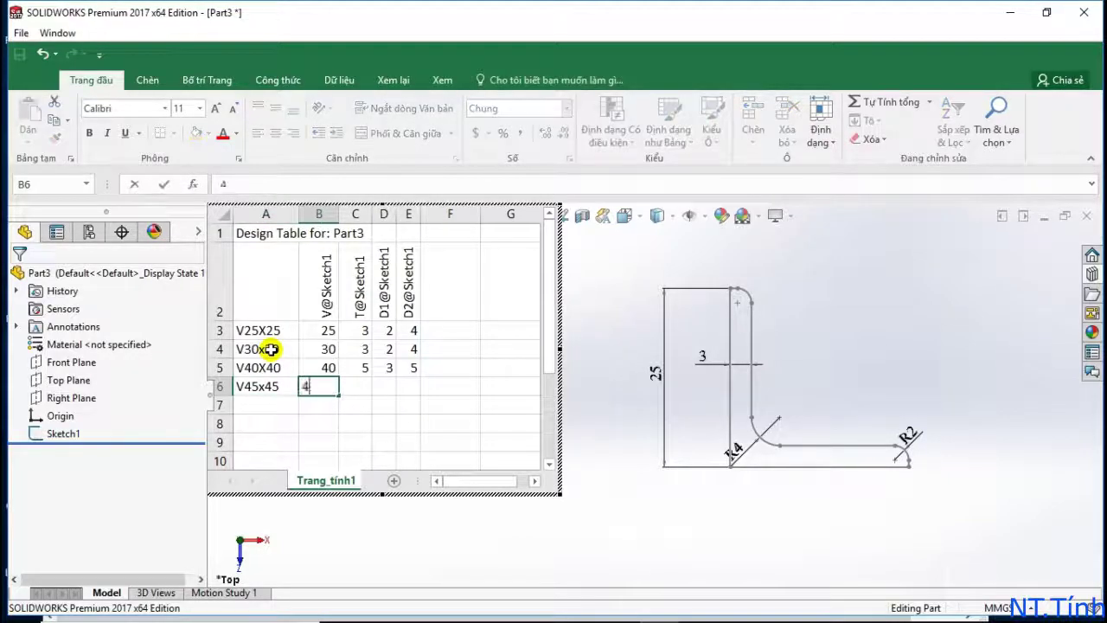
type("5")
key("Tab")
type("5")
key("Tab")
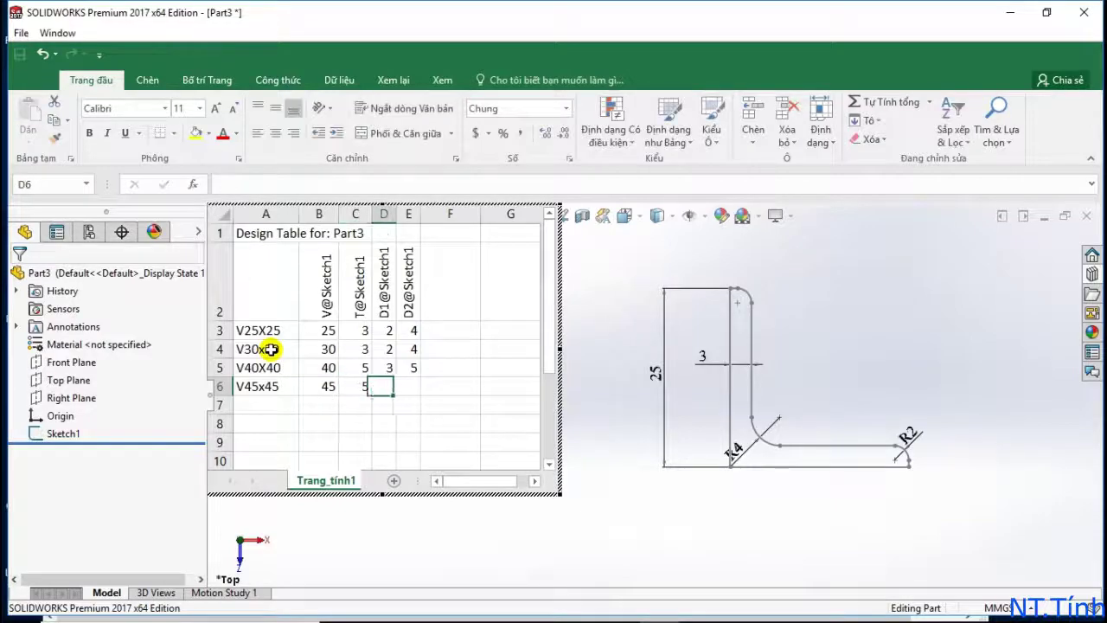
type("3")
key("Tab")
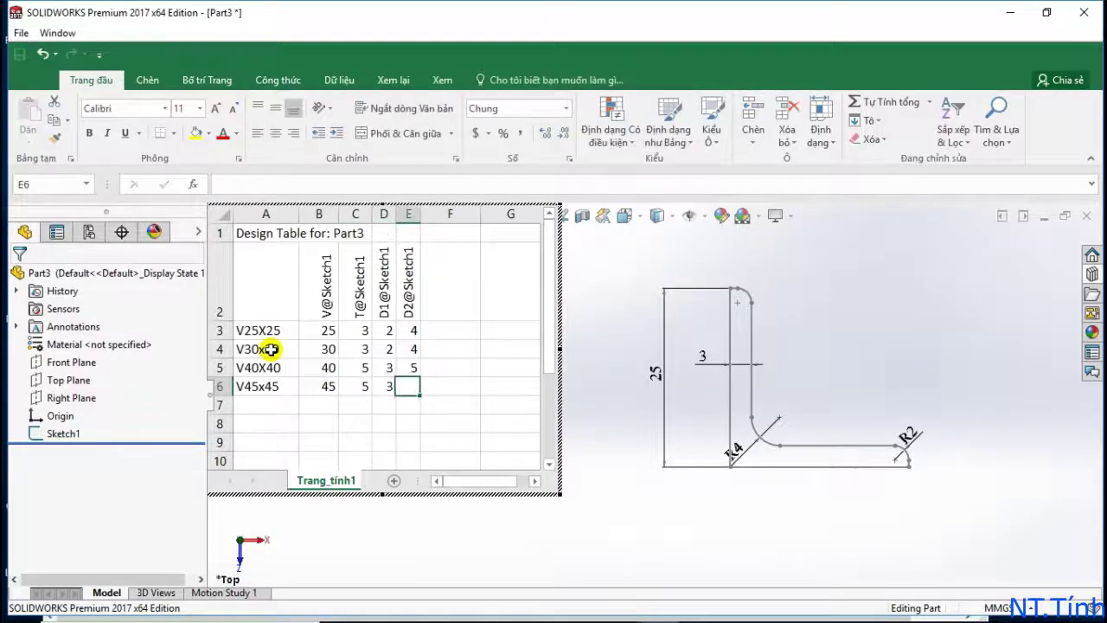
type("4.5")
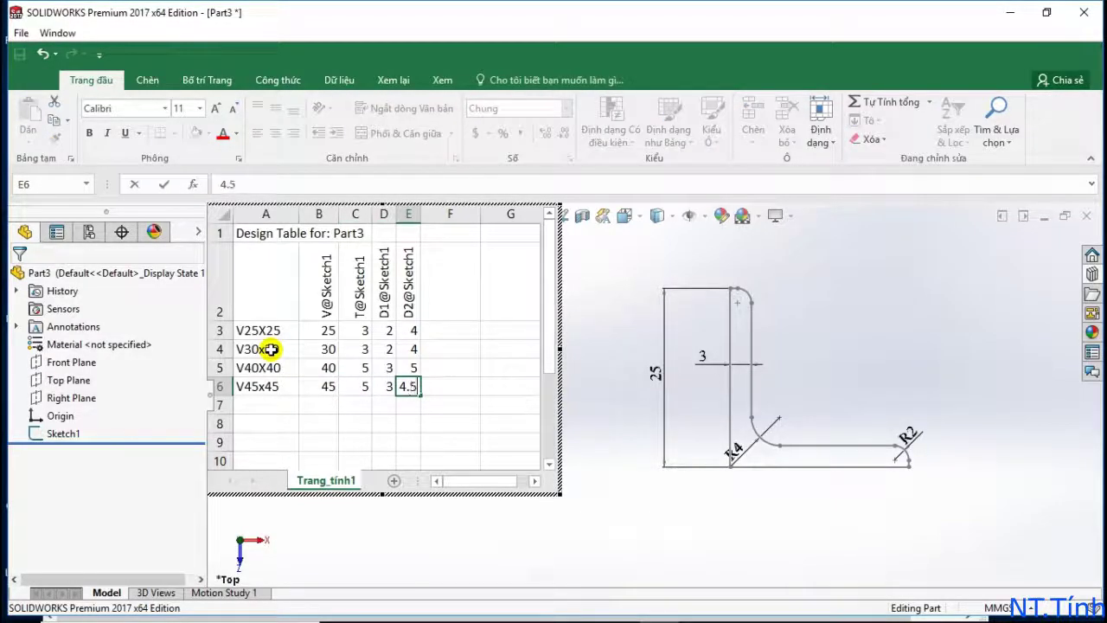
key("Return")
Add row V50X50 with V 50, T 5, D1 3 and D2 6.5
type("V50X50")
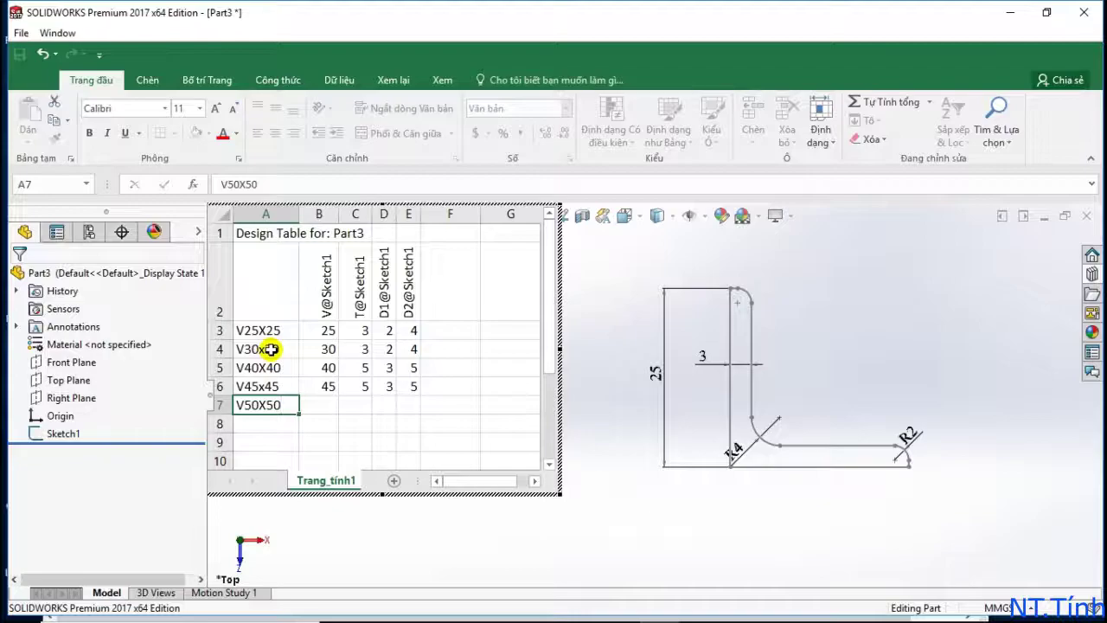
key("Tab")
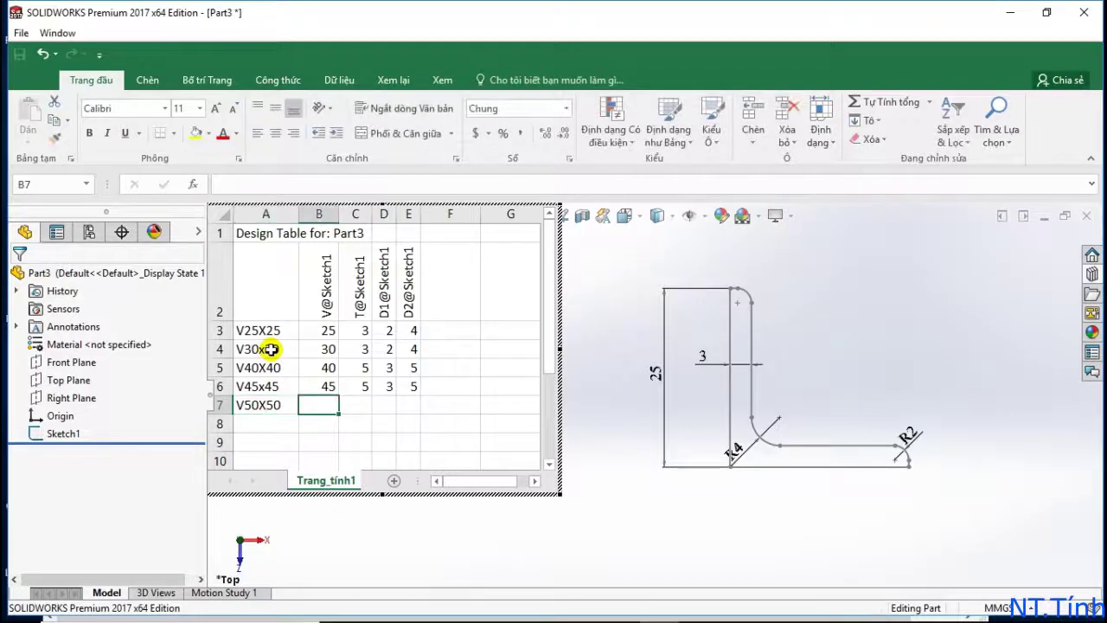
type("50")
key("Tab")
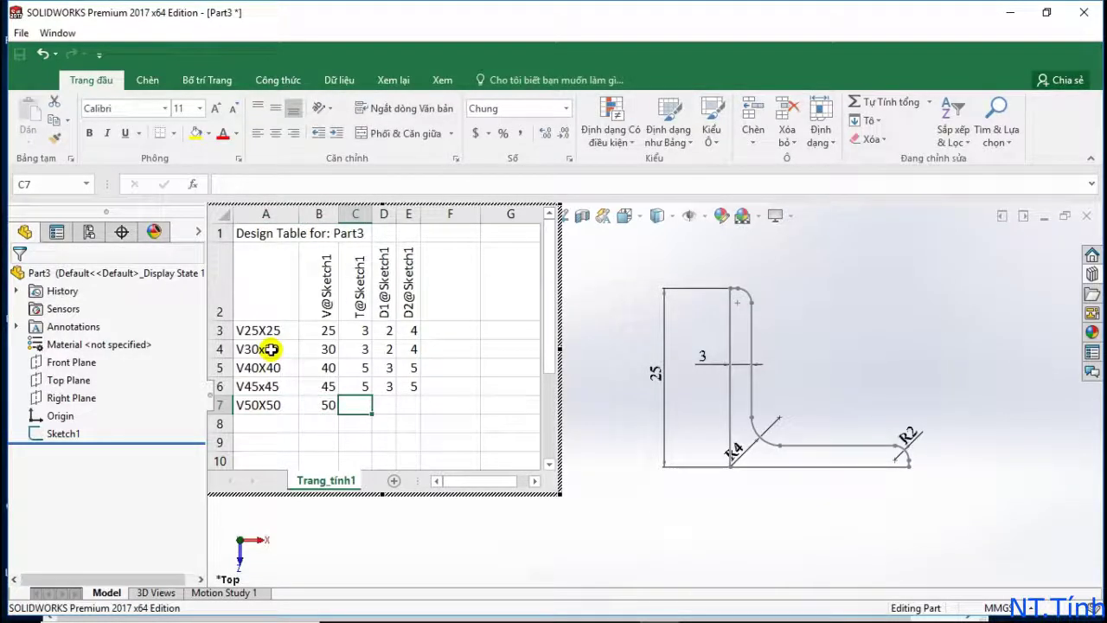
type("5")
key("Tab")
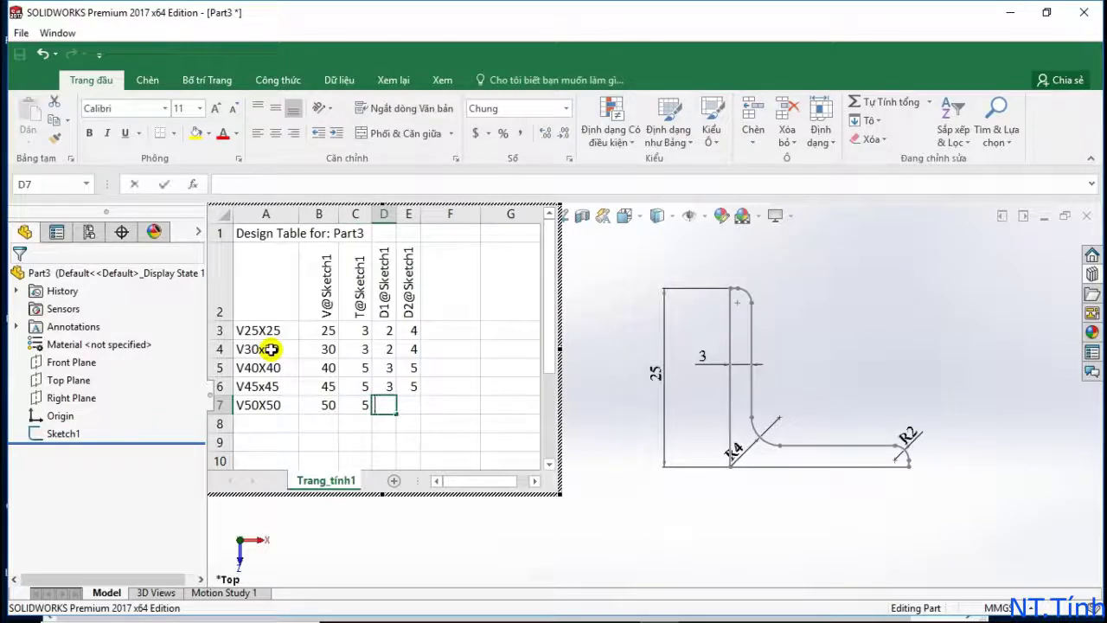
type("3")
key("Tab")
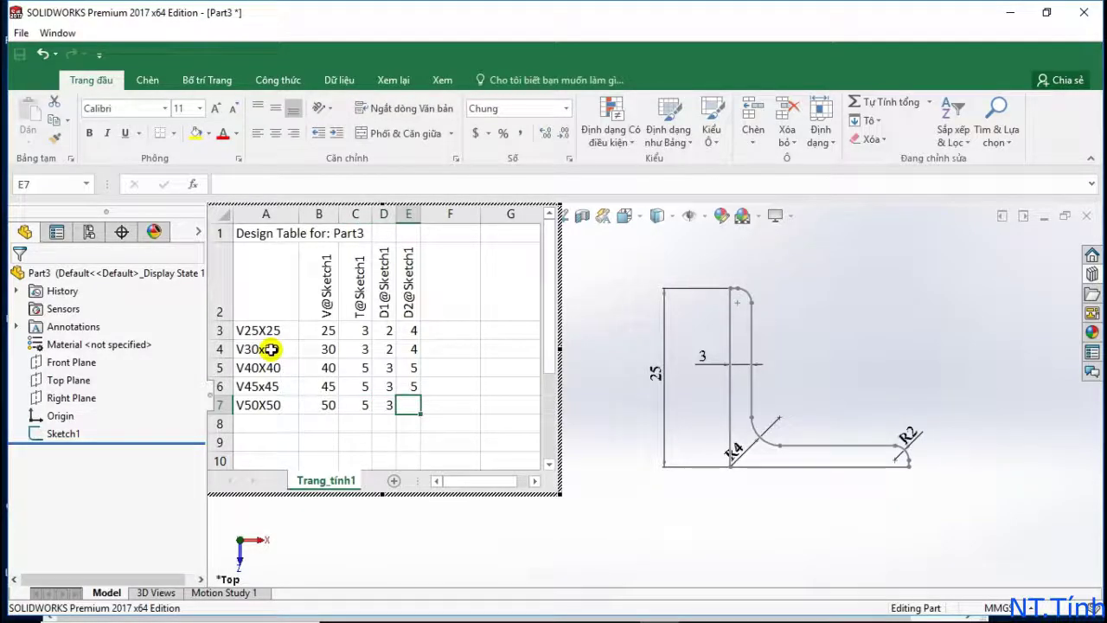
type("6.5")
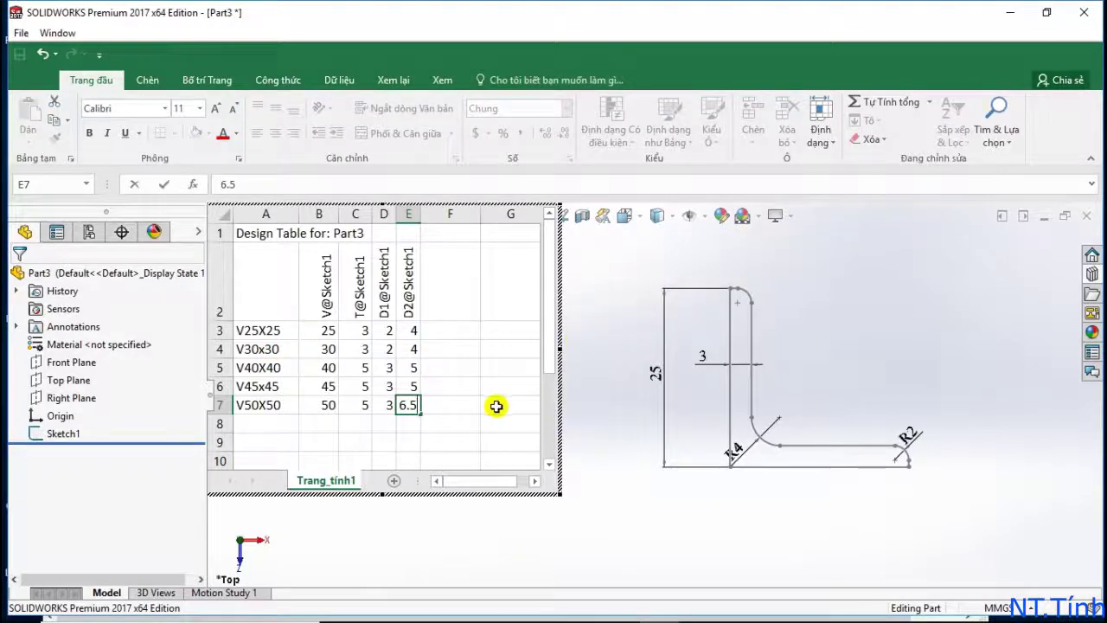
Close the design table and accept the generated configurations
left_click(469, 410)
left_click(610, 318)
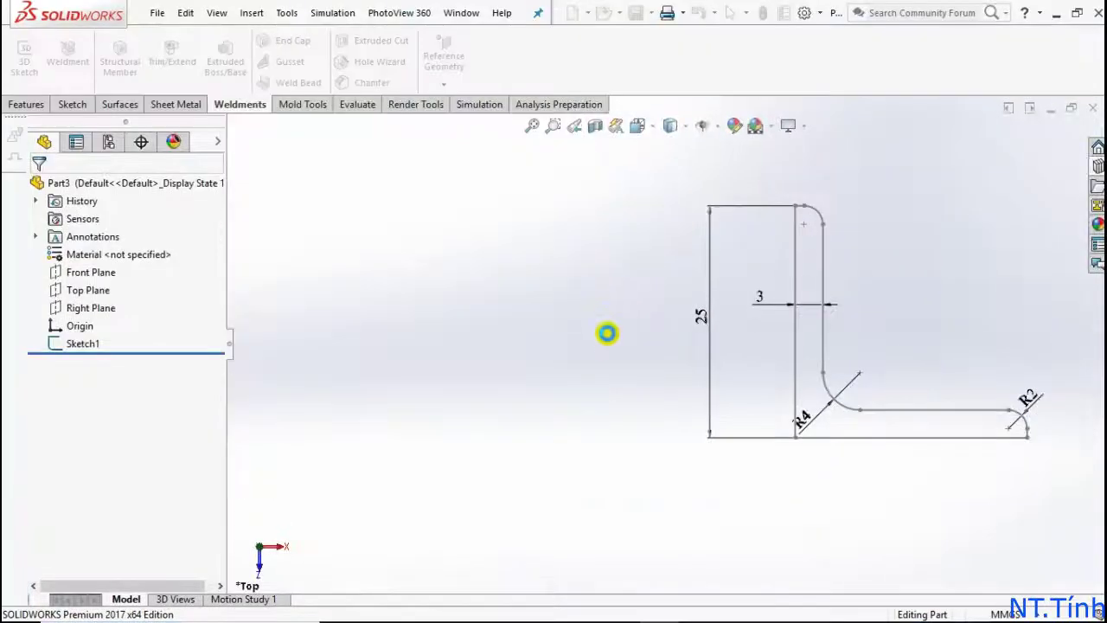
left_click(654, 361)
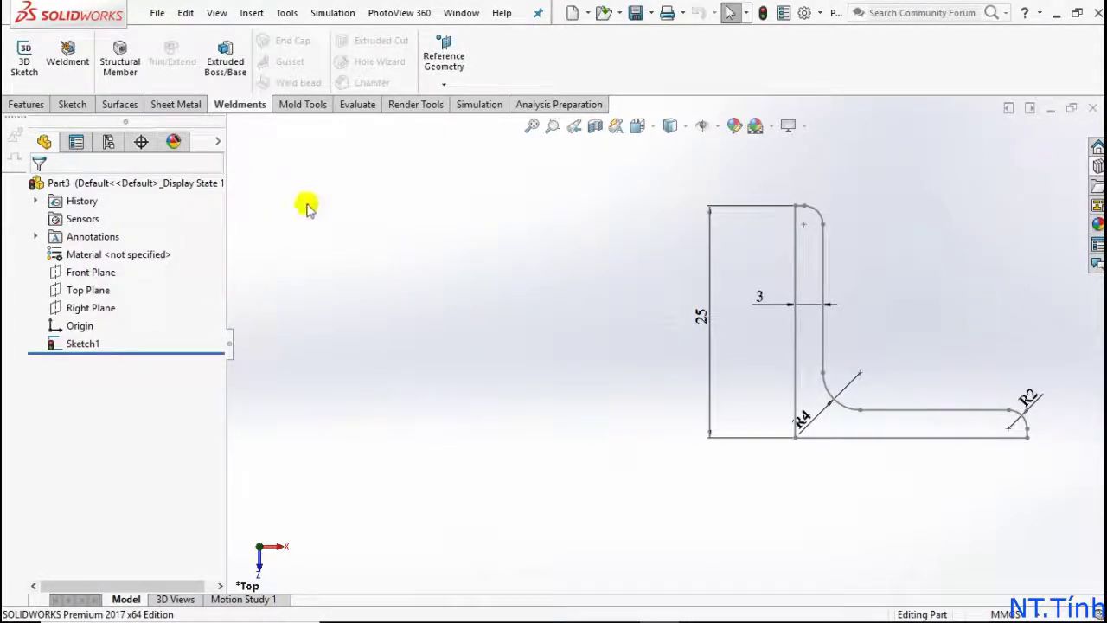
Preview V25X25, then activate V50X50 showing 50, 5, R6.50 and R3, zoomed to fit
left_click(108, 141)
double_click(112, 249)
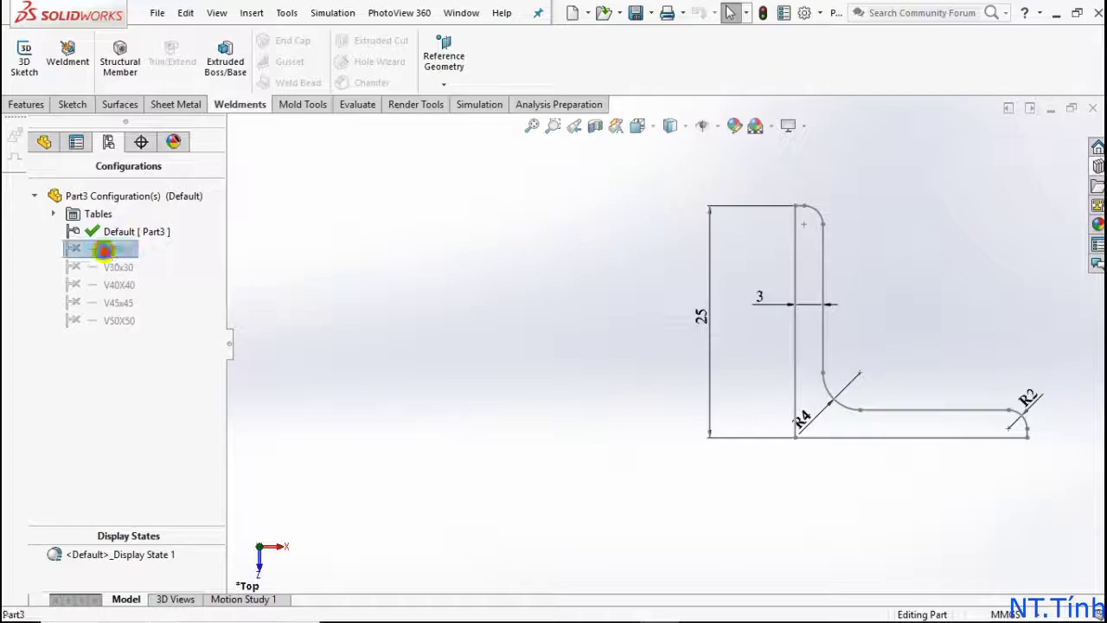
left_click(98, 321)
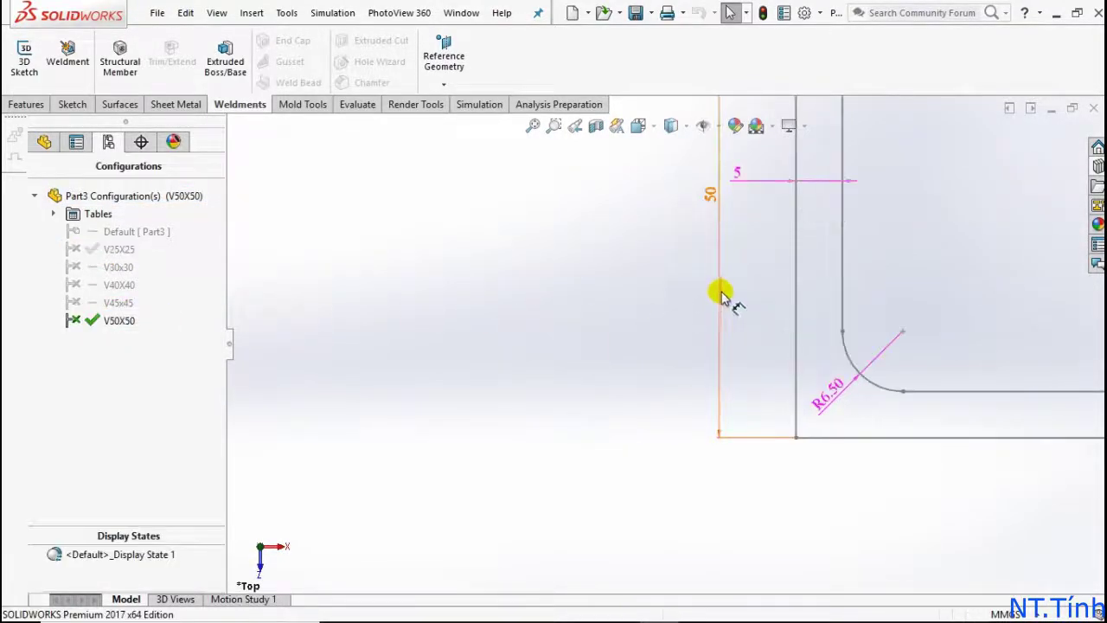
key("f")
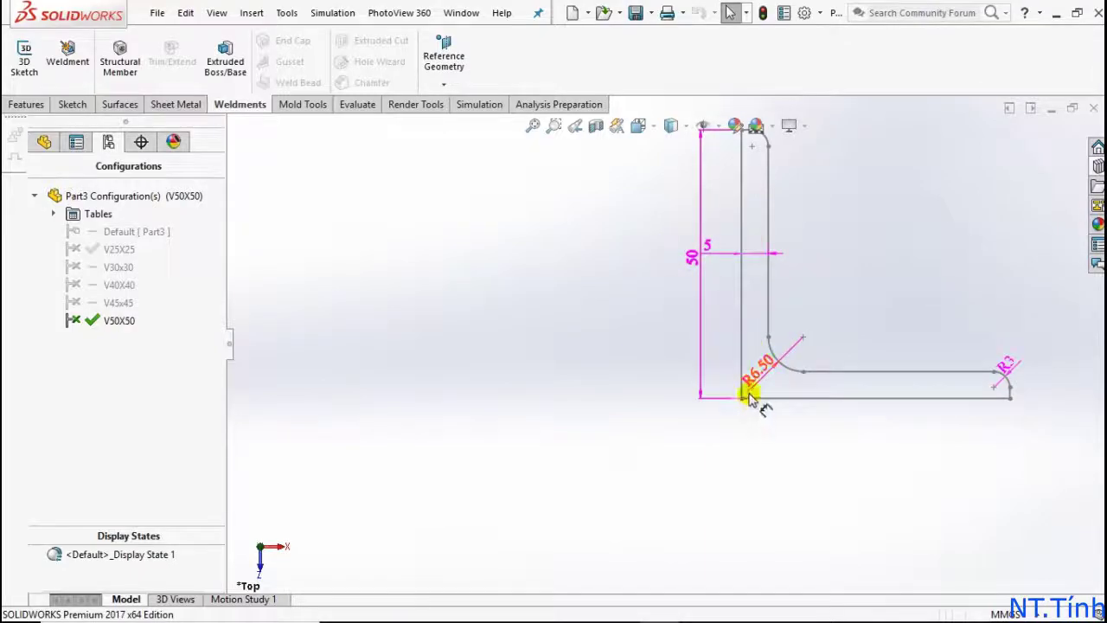
key("f")
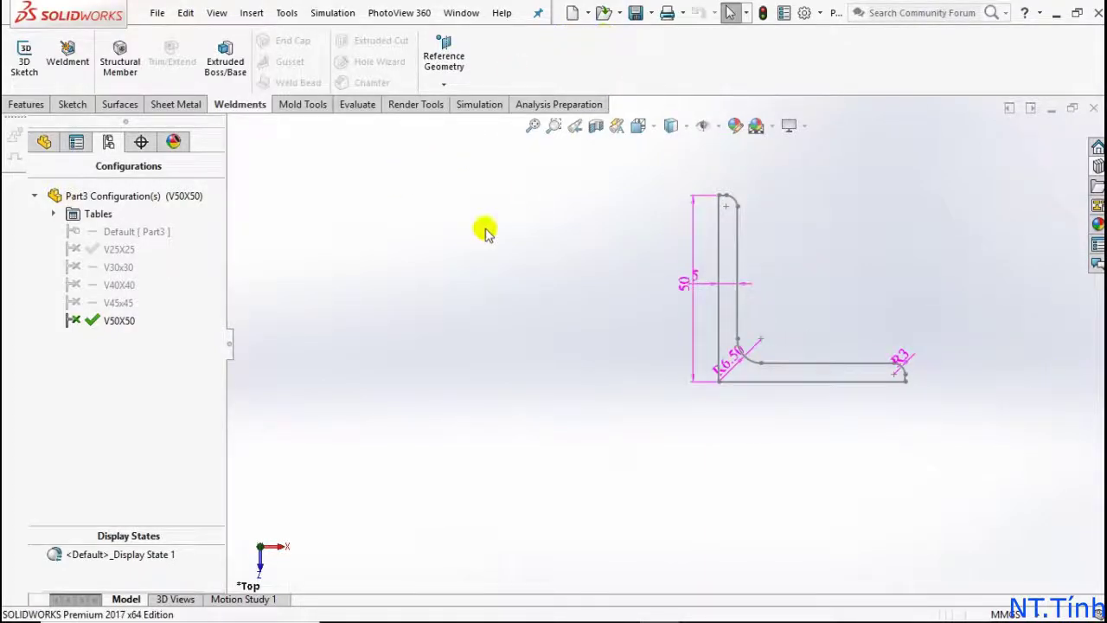
left_click(422, 277)
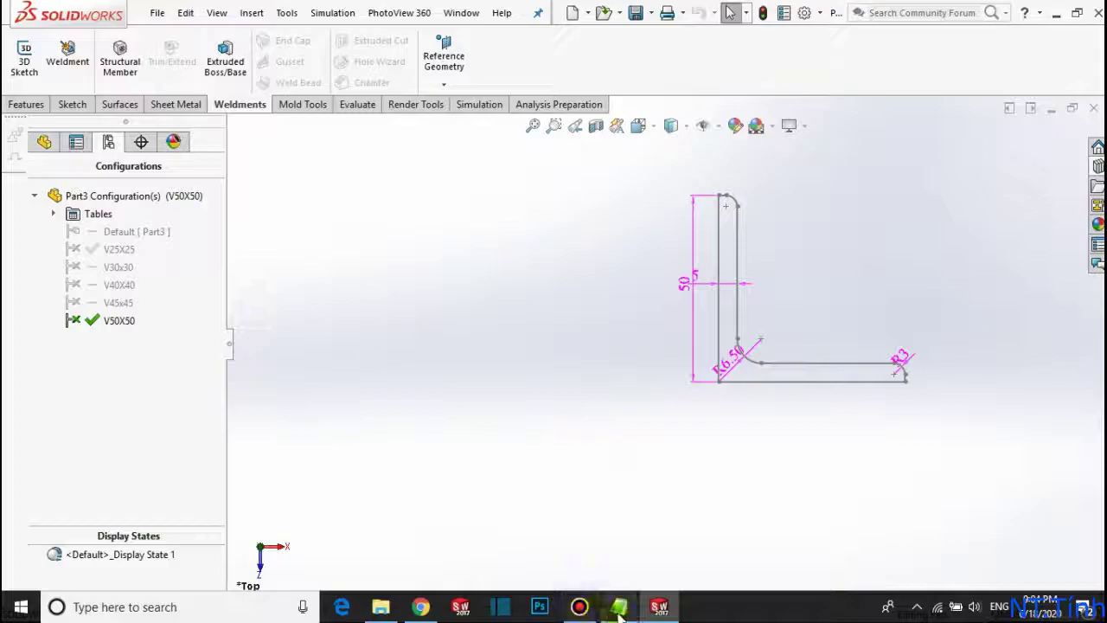
left_click(617, 609)
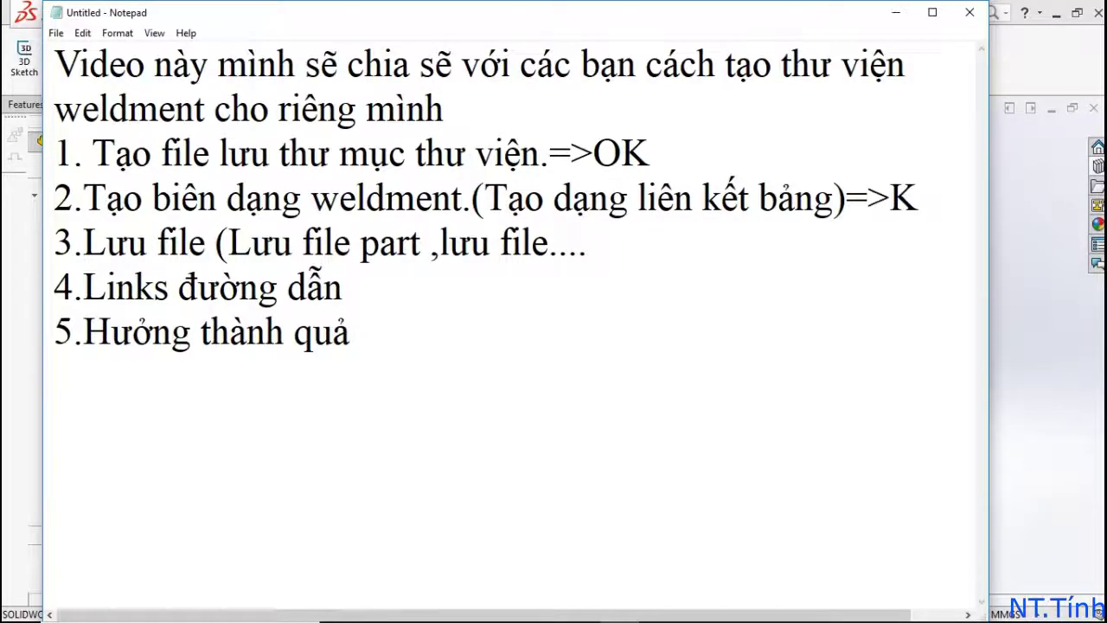
Append OK after the => on step 2 of the Notepad outline
type("OK")
left_click(617, 252)
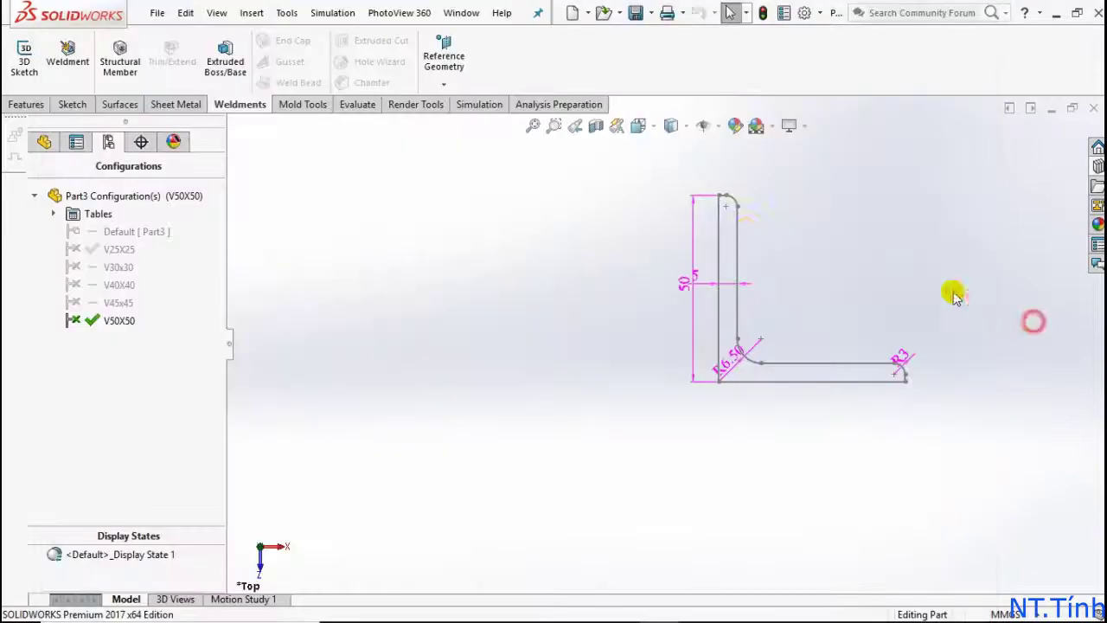
Add a custom Description property in the part's file properties
left_click(785, 19)
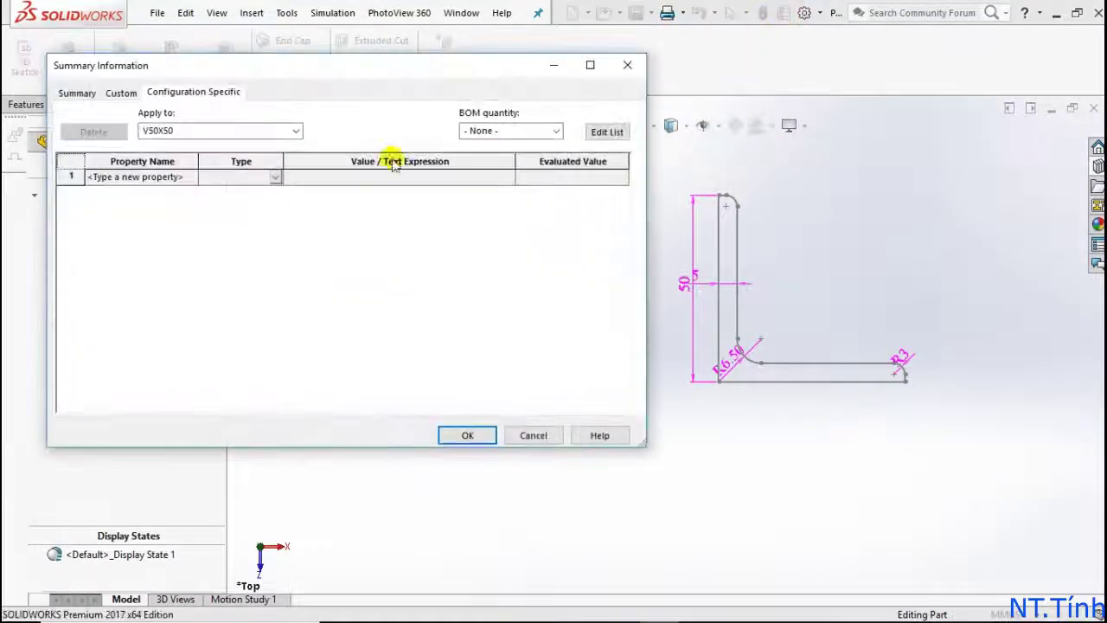
left_click(177, 176)
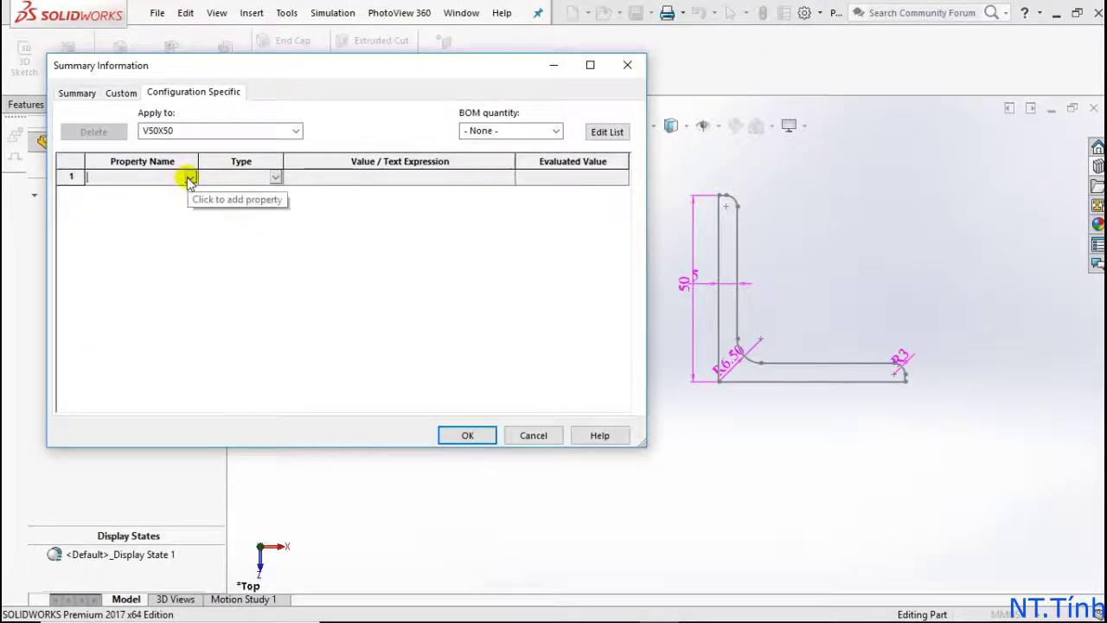
left_click(122, 95)
left_click(185, 177)
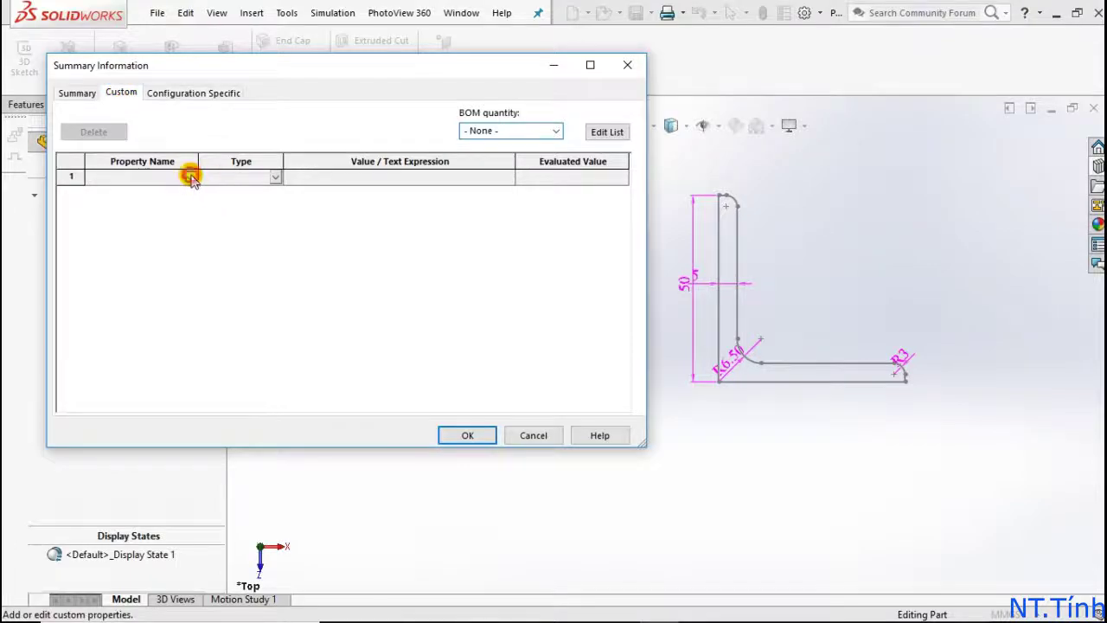
left_click(111, 222)
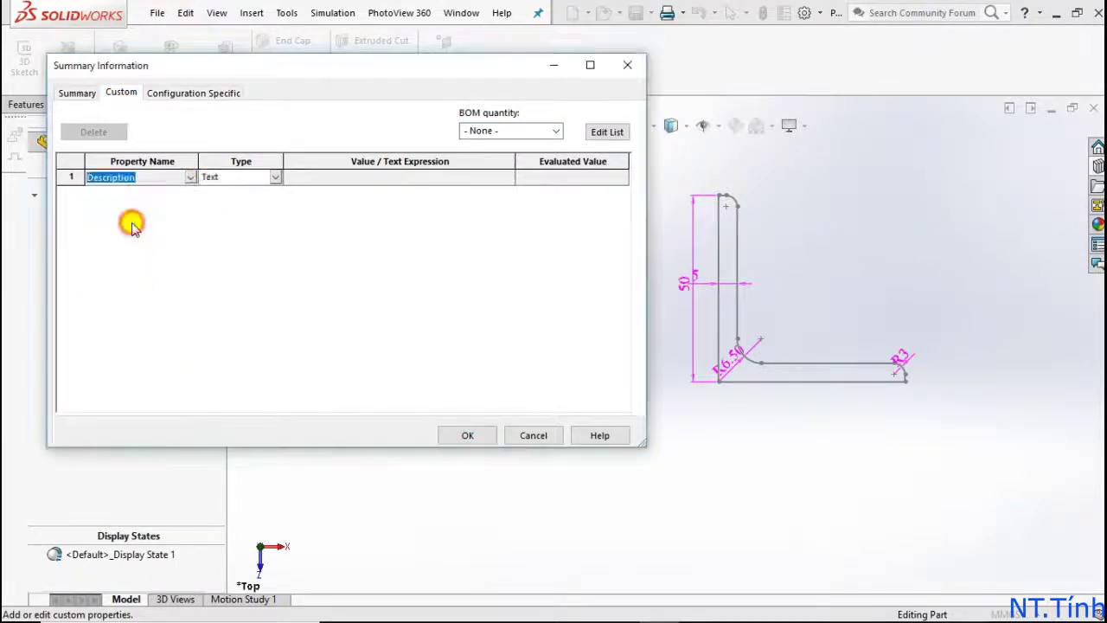
left_click(322, 177)
type("V")
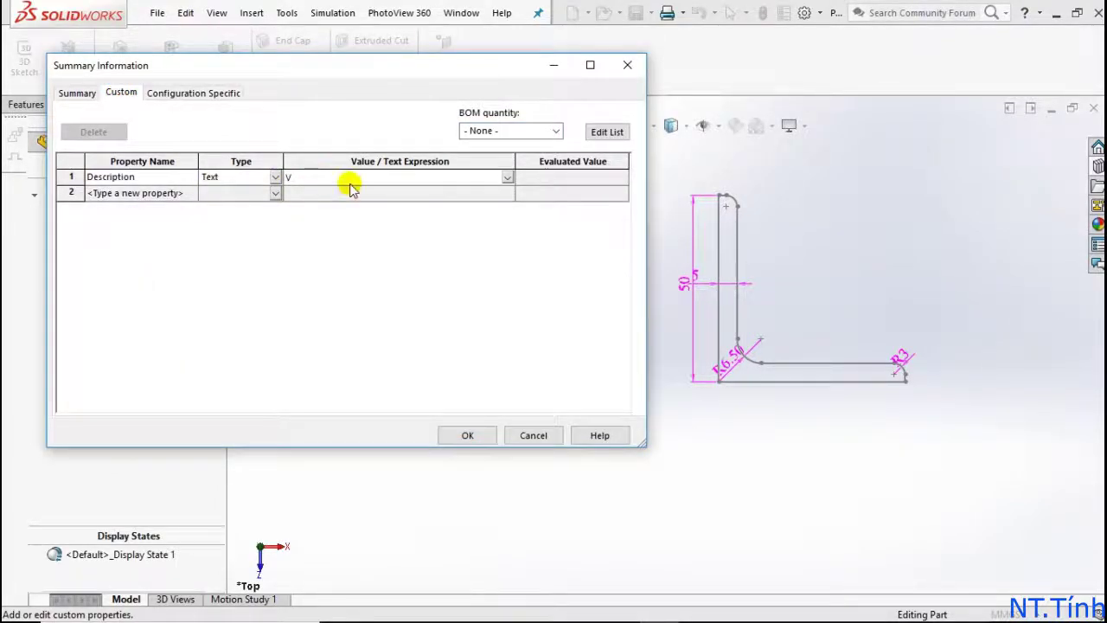
left_click(691, 282)
Link the Description value to the 50 sketch dimensions with an x, giving V5050X50
left_click(434, 179)
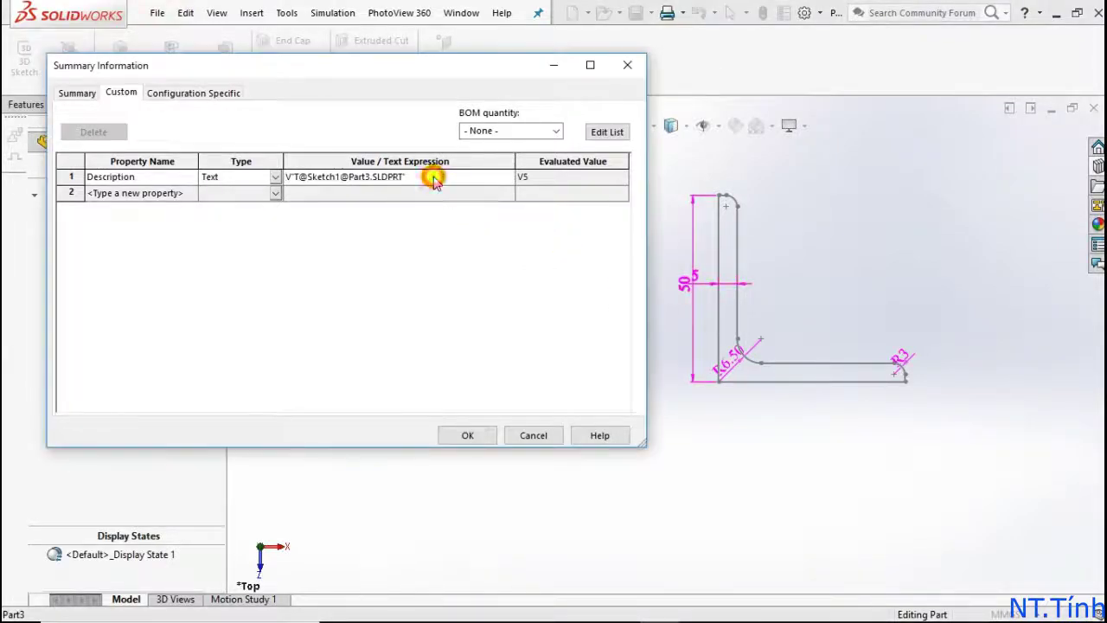
left_click(434, 179)
type("x")
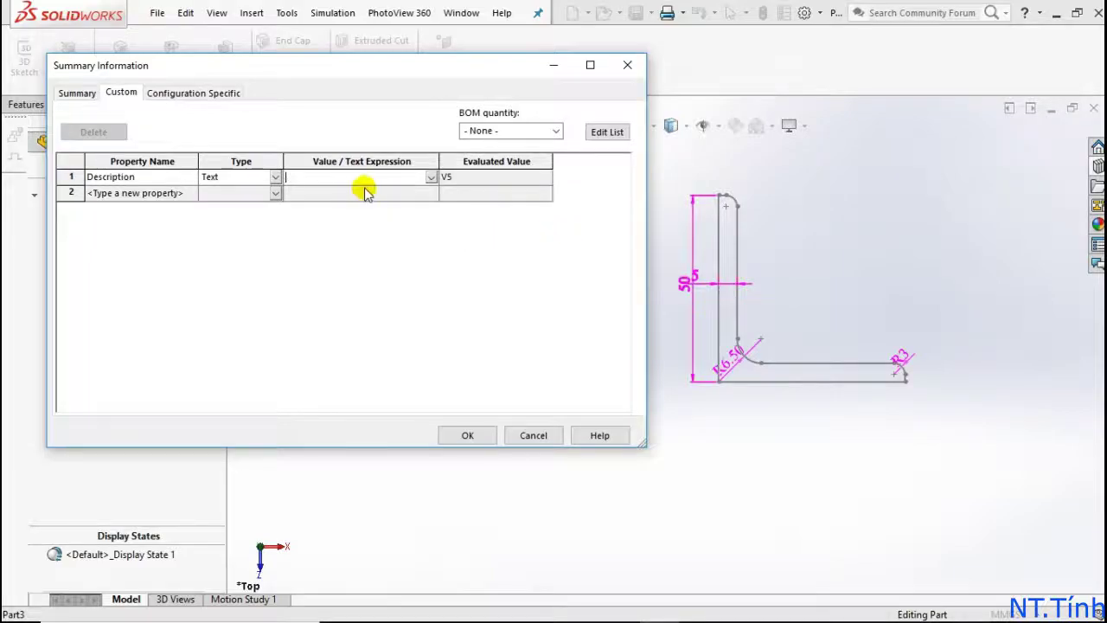
left_click(683, 293)
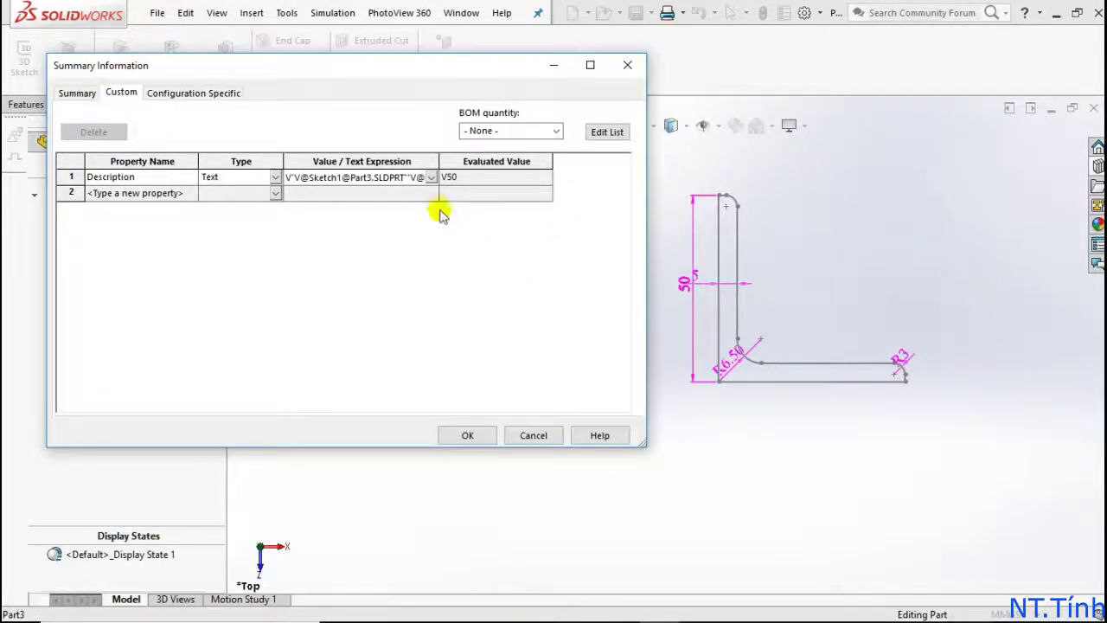
left_click_drag(437, 163, 551, 154)
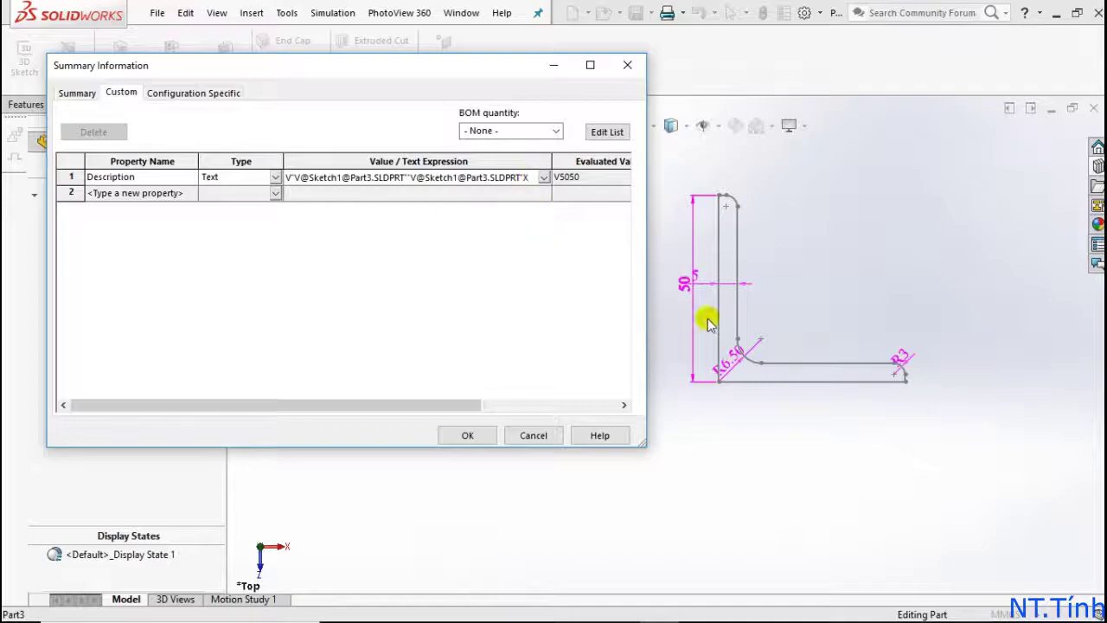
left_click(684, 288)
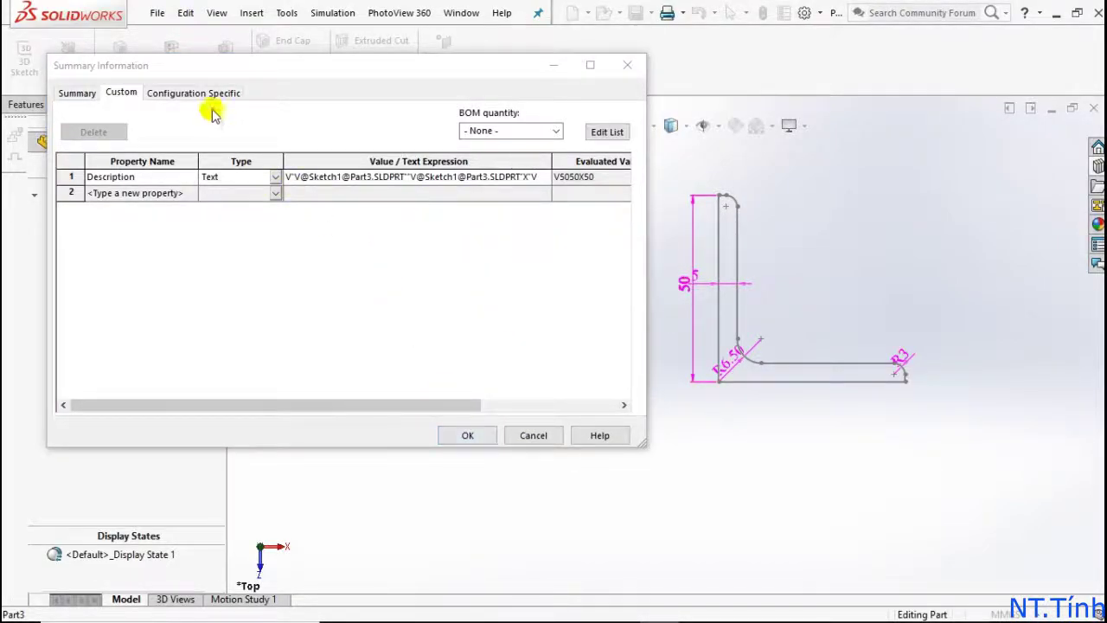
left_click(543, 179)
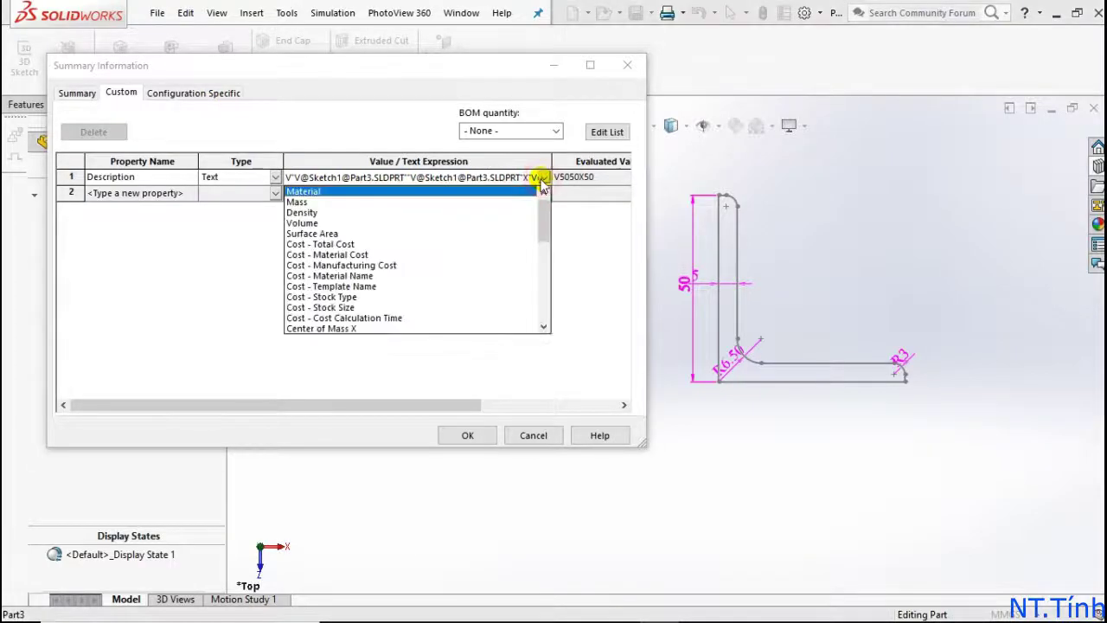
left_click(543, 180)
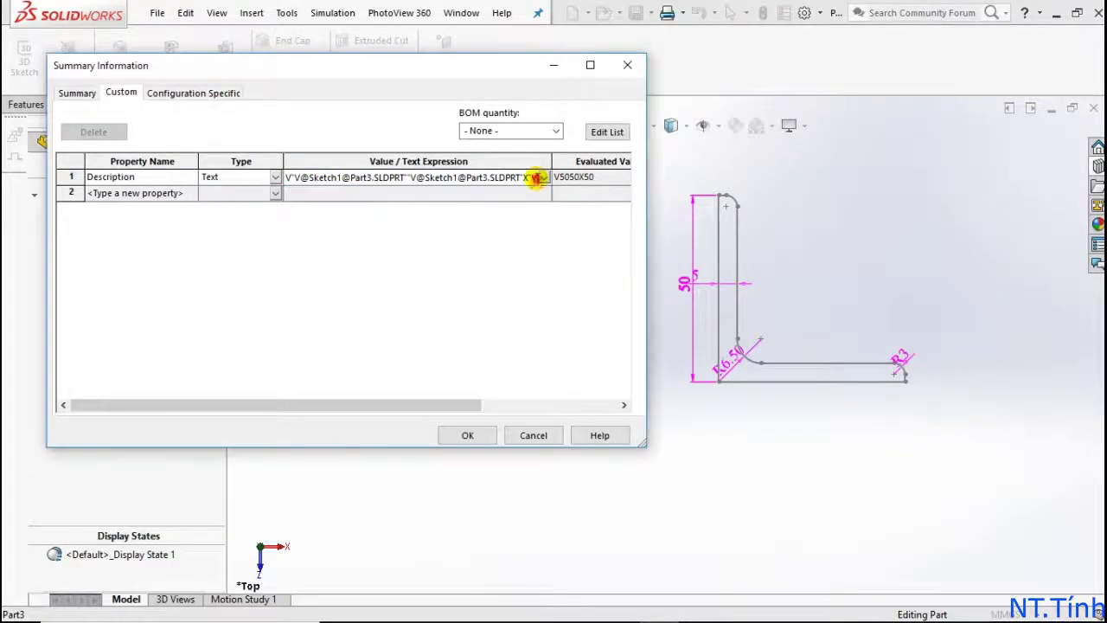
double_click(327, 178)
key("ctrl+c")
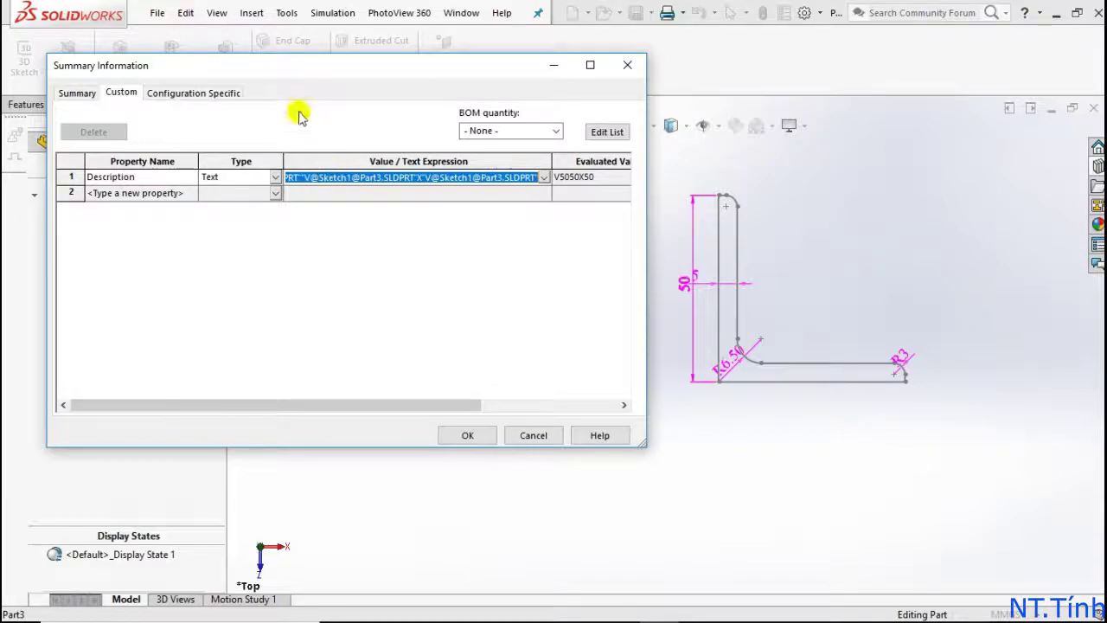
left_click(193, 92)
left_click(165, 177)
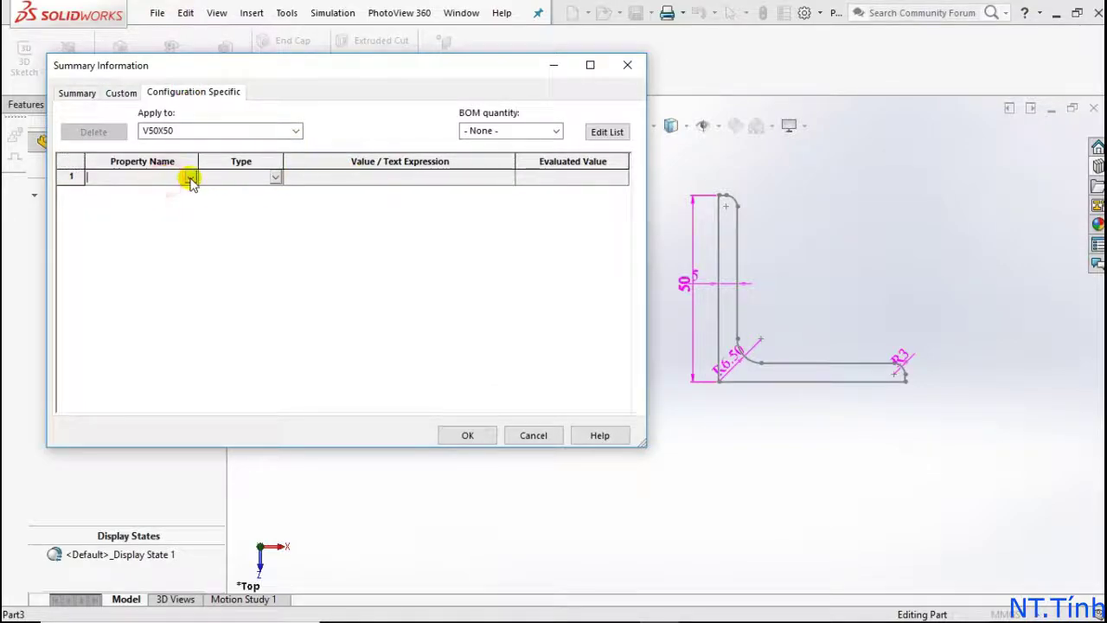
Give the V50X50 configuration a Description property from the pasted dimension expression
left_click(190, 177)
left_click(136, 217)
left_click(357, 176)
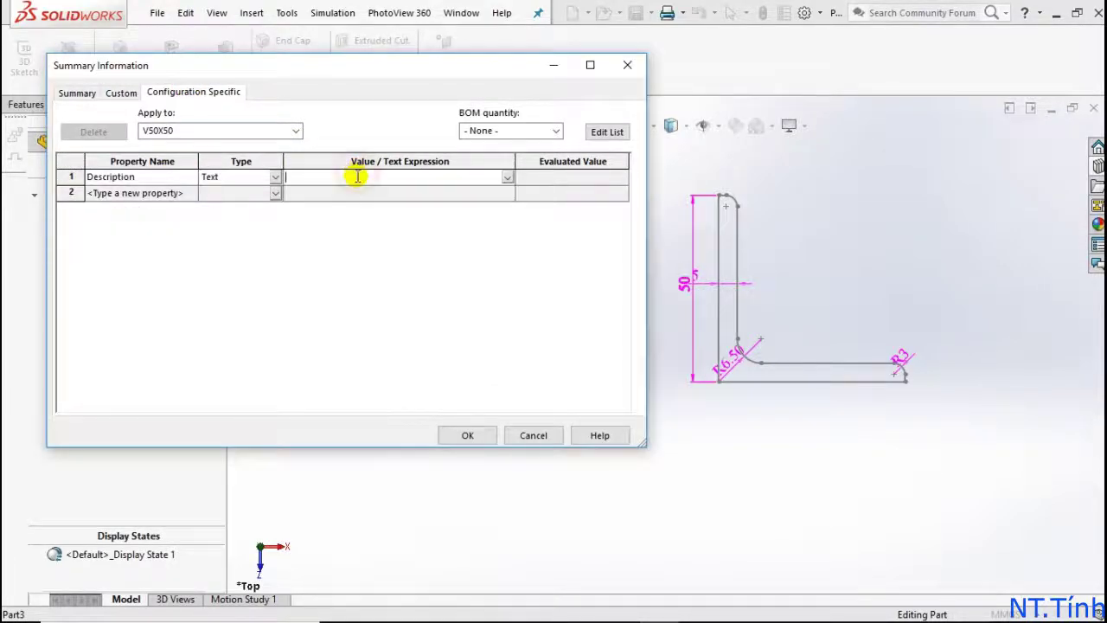
key("ctrl+v")
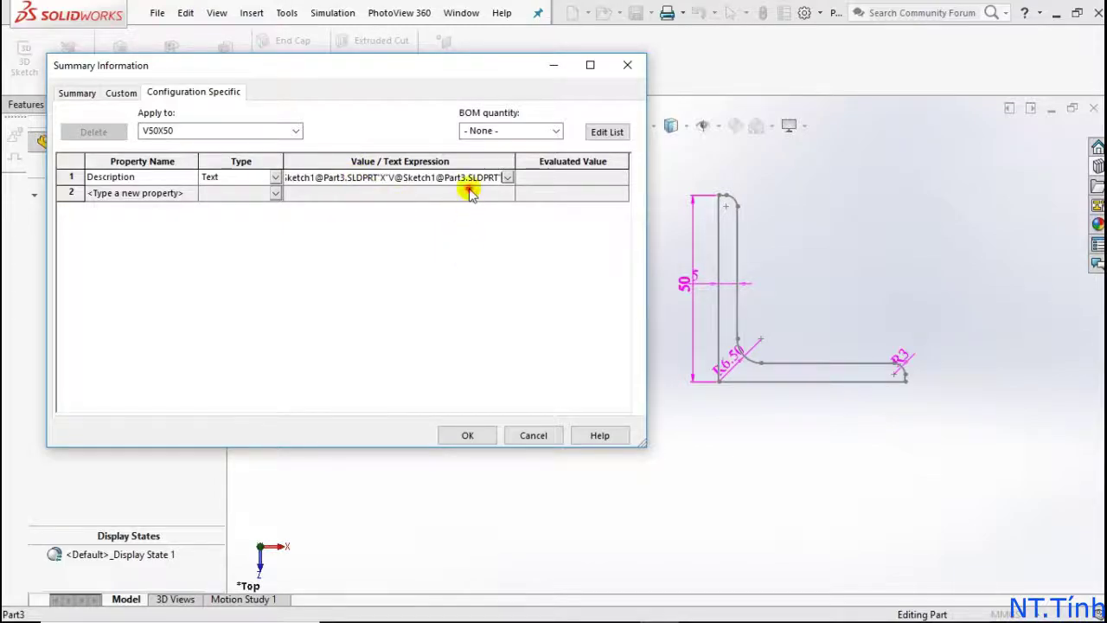
left_click(469, 192)
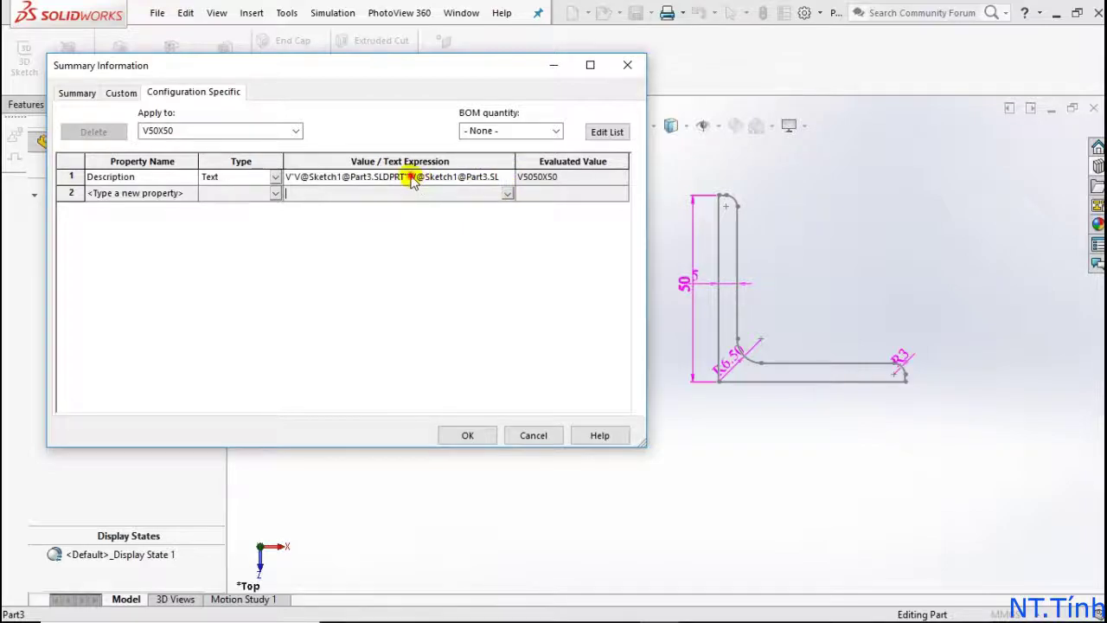
left_click(412, 177)
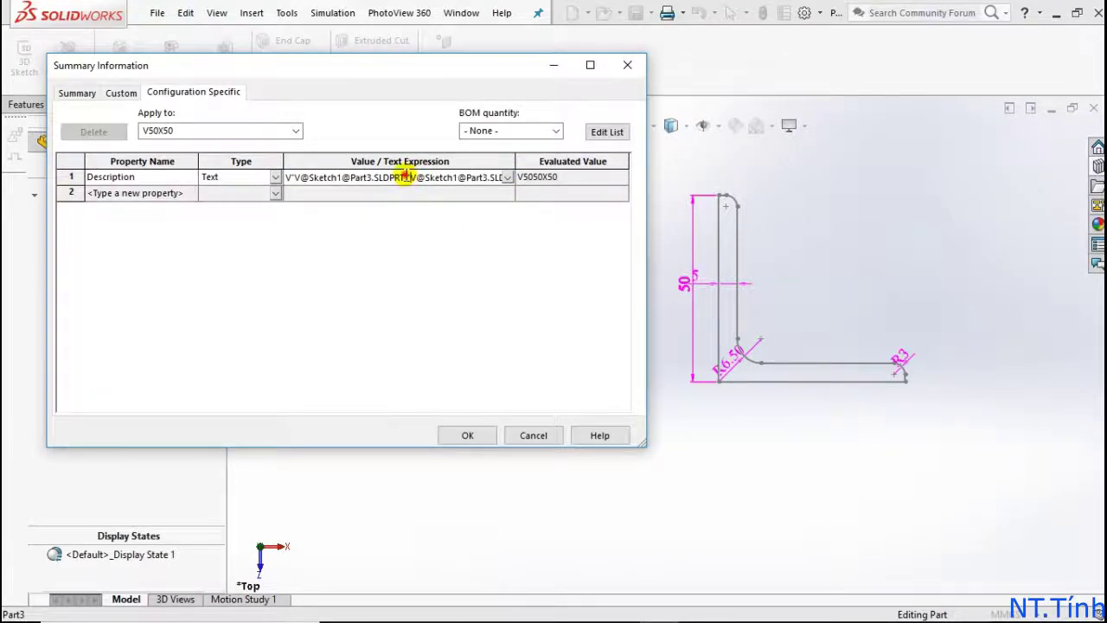
left_click_drag(403, 177, 301, 177)
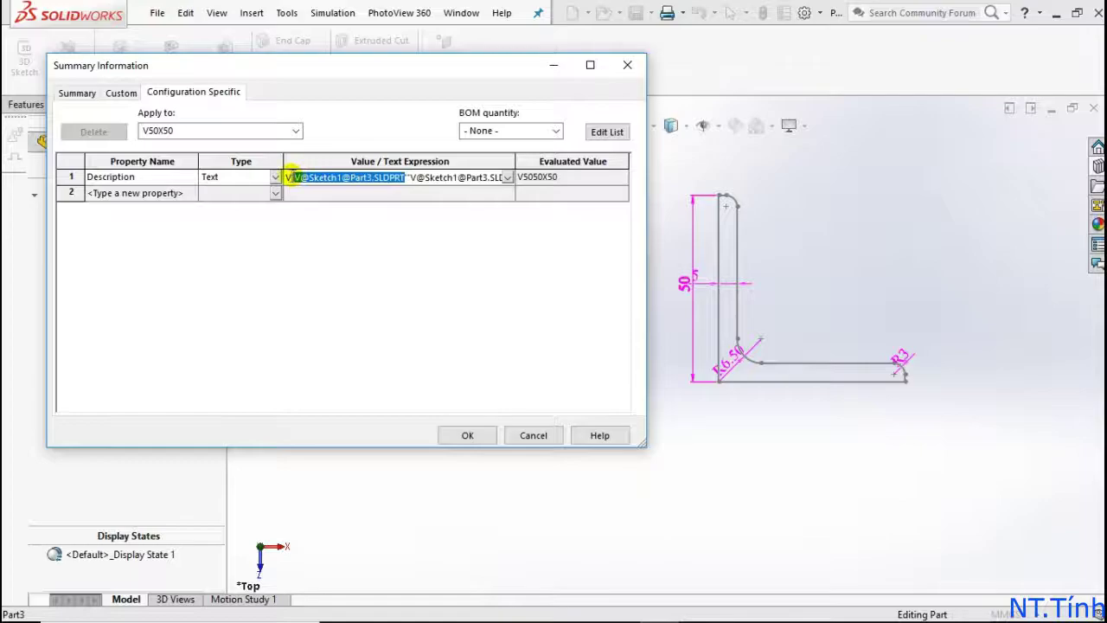
key("ctrl+v")
type("\"")
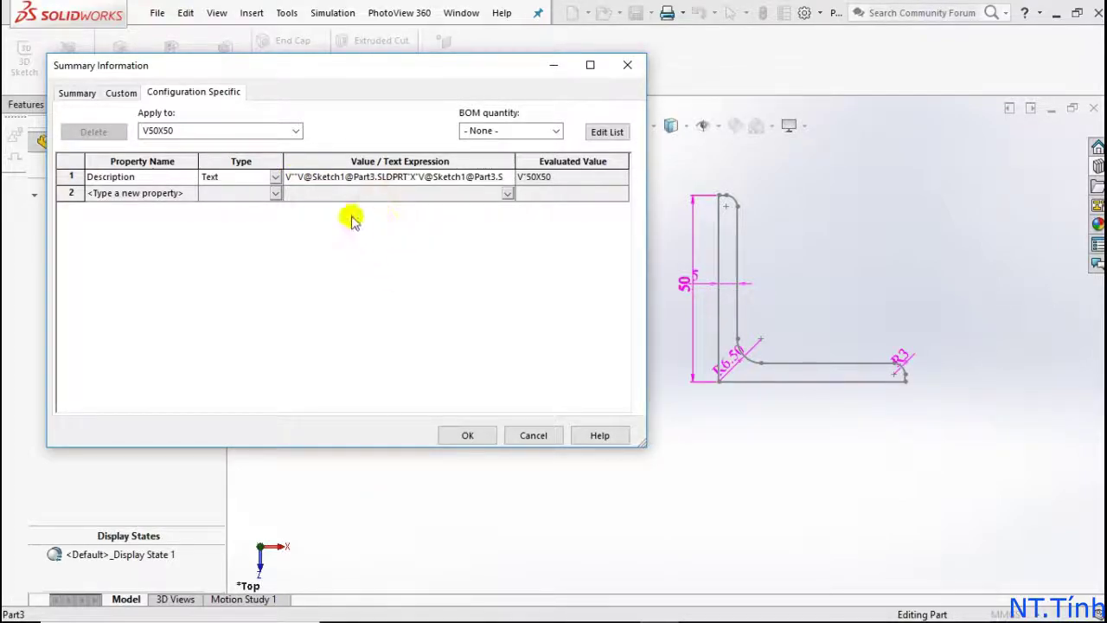
left_click(294, 178)
left_click(295, 178)
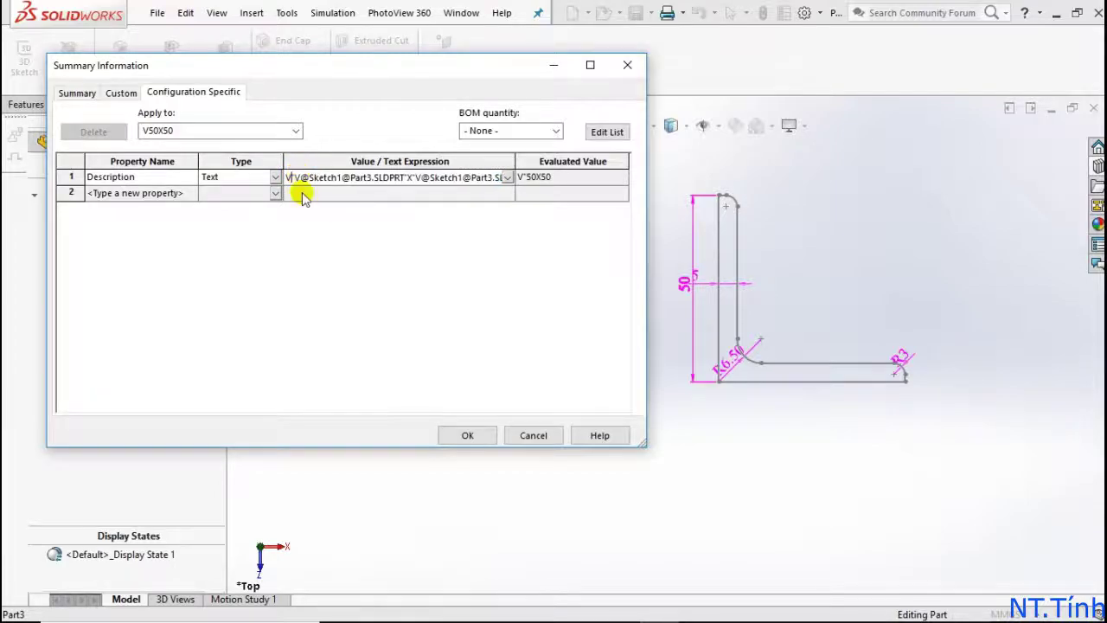
left_click(383, 198)
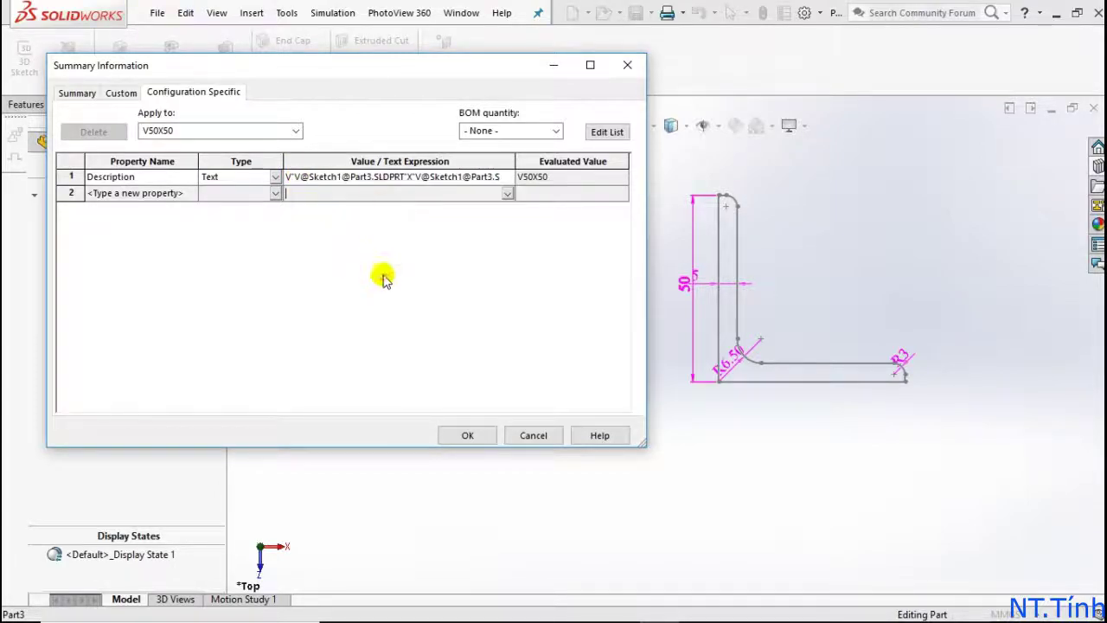
Delete the duplicate sketch reference from the custom Description so it reads V50X50, and confirm
left_click(121, 93)
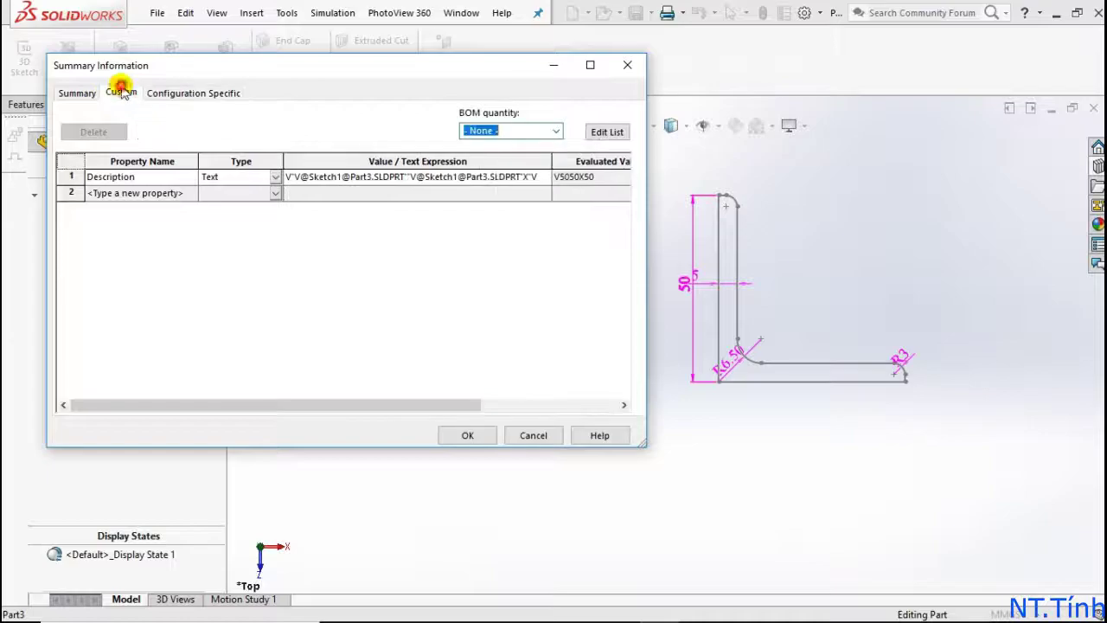
left_click(407, 178)
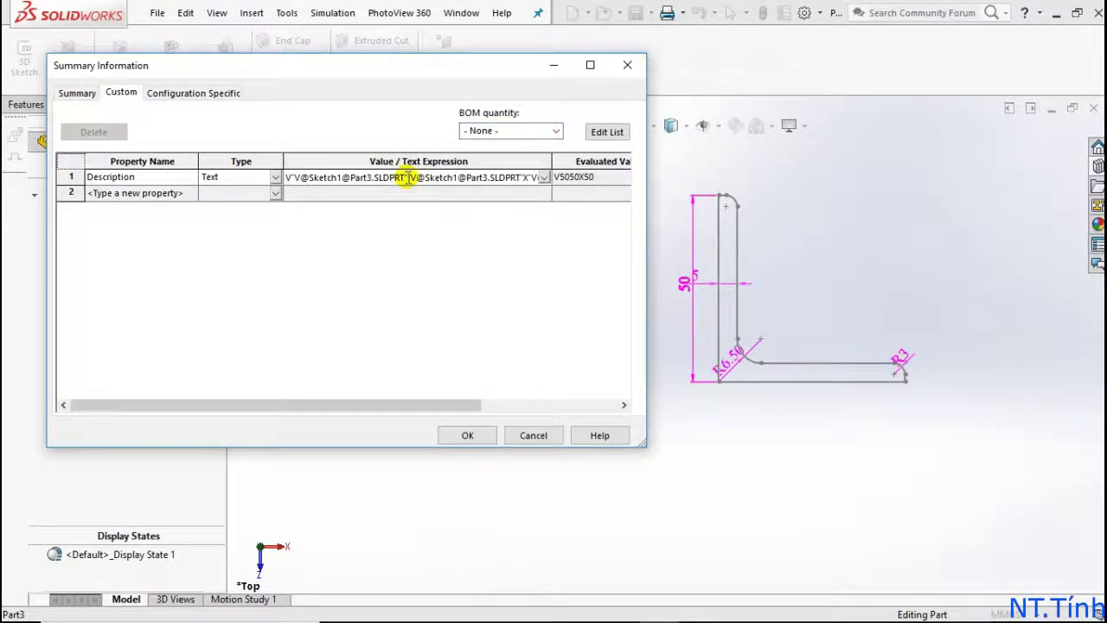
left_click_drag(407, 177, 305, 166)
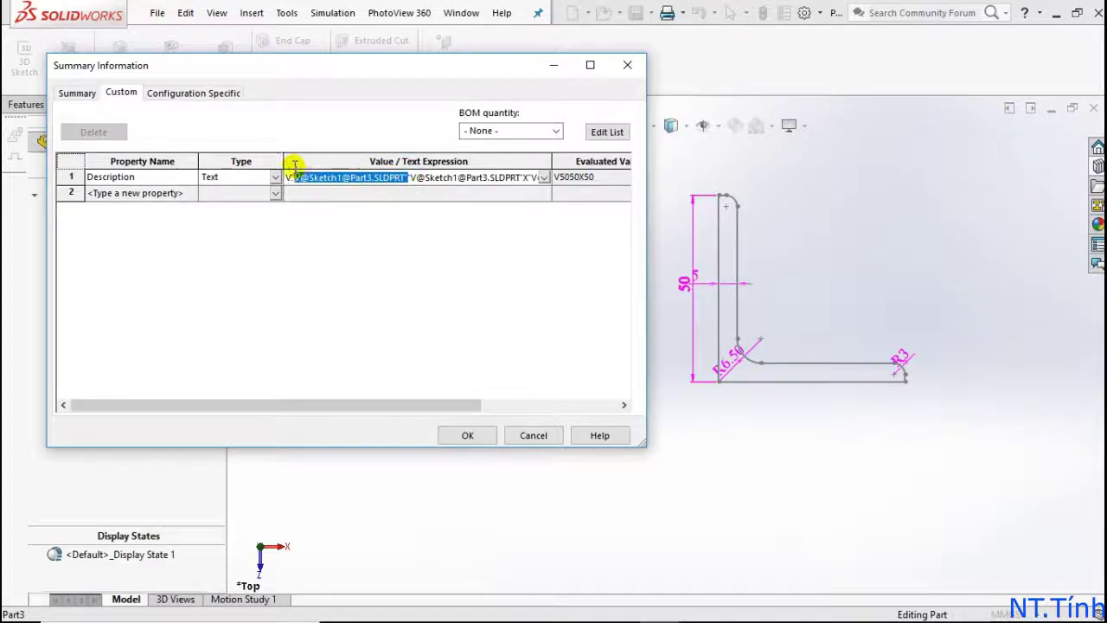
key("Delete")
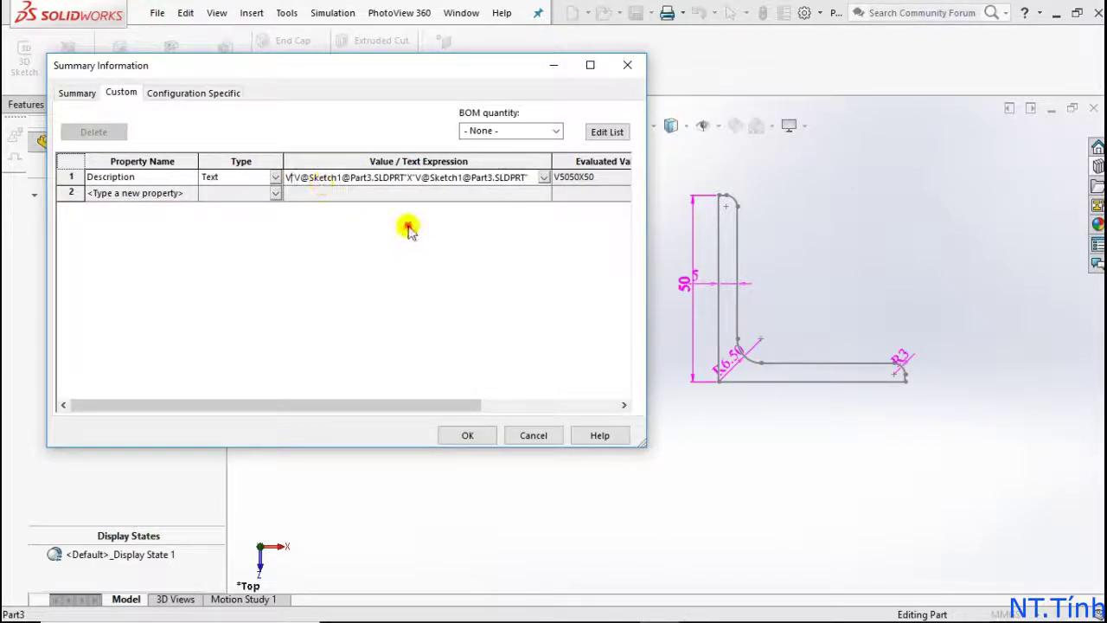
left_click(418, 194)
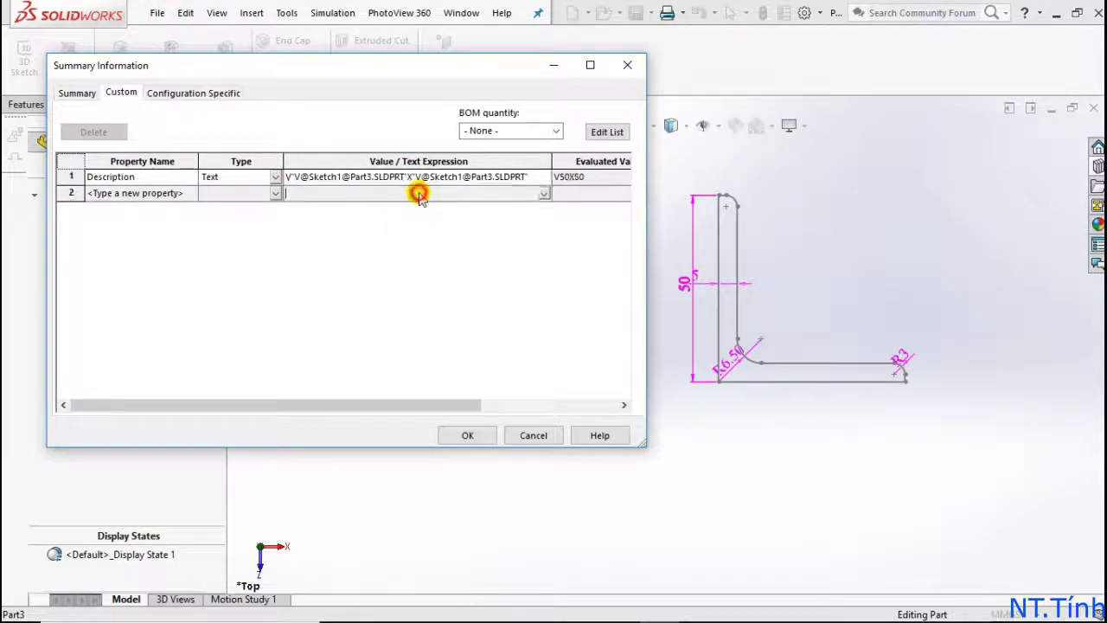
left_click(464, 433)
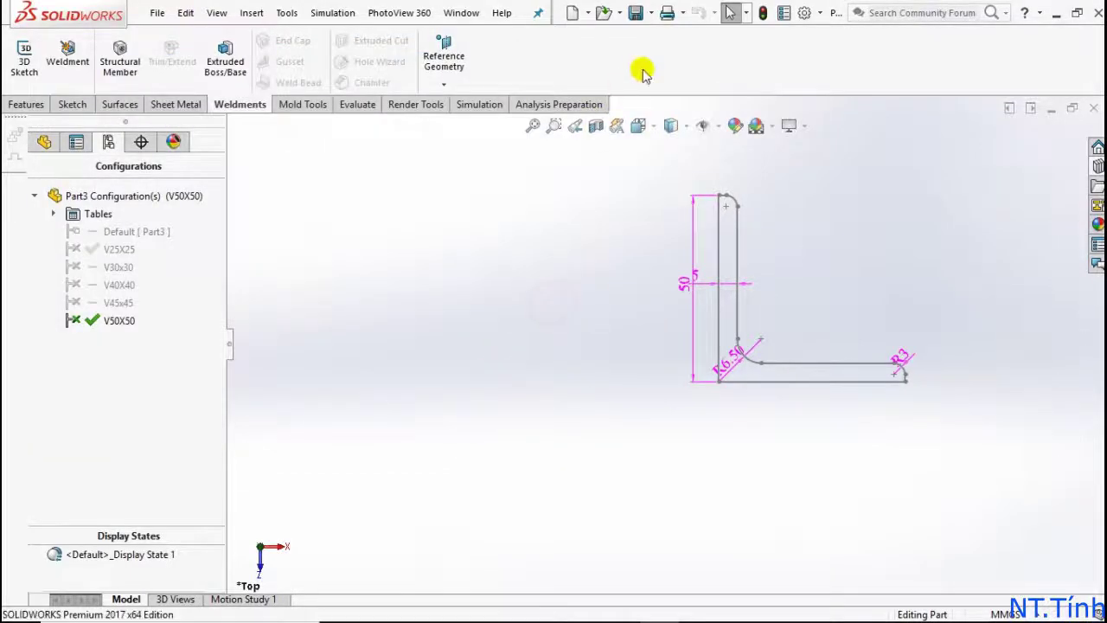
Highlight the file-saving step in the Notepad notes
left_click(651, 13)
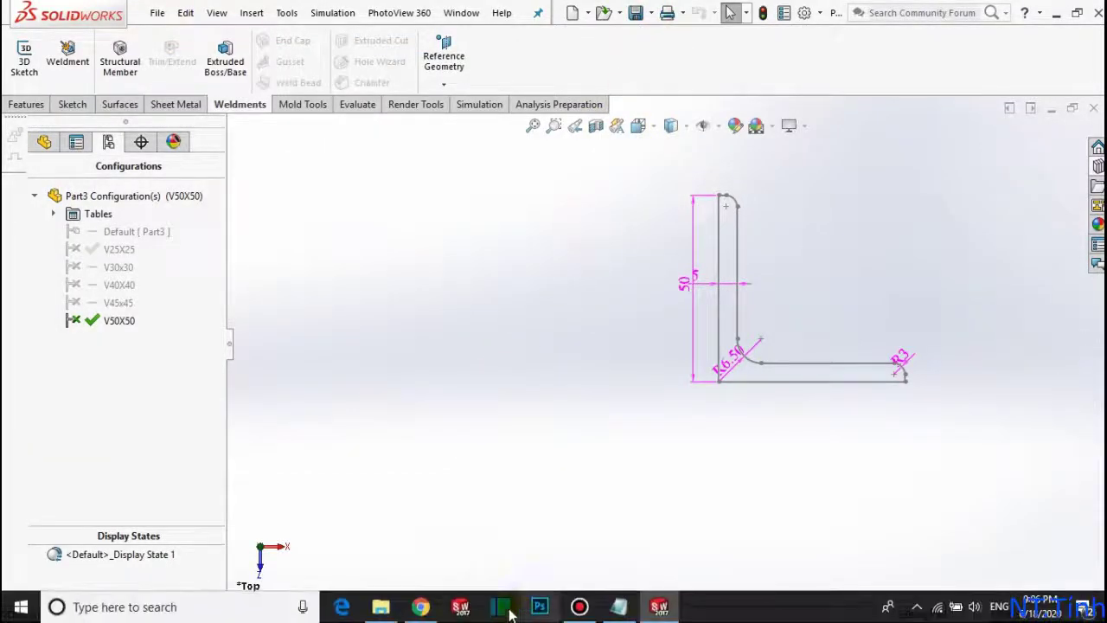
left_click(618, 610)
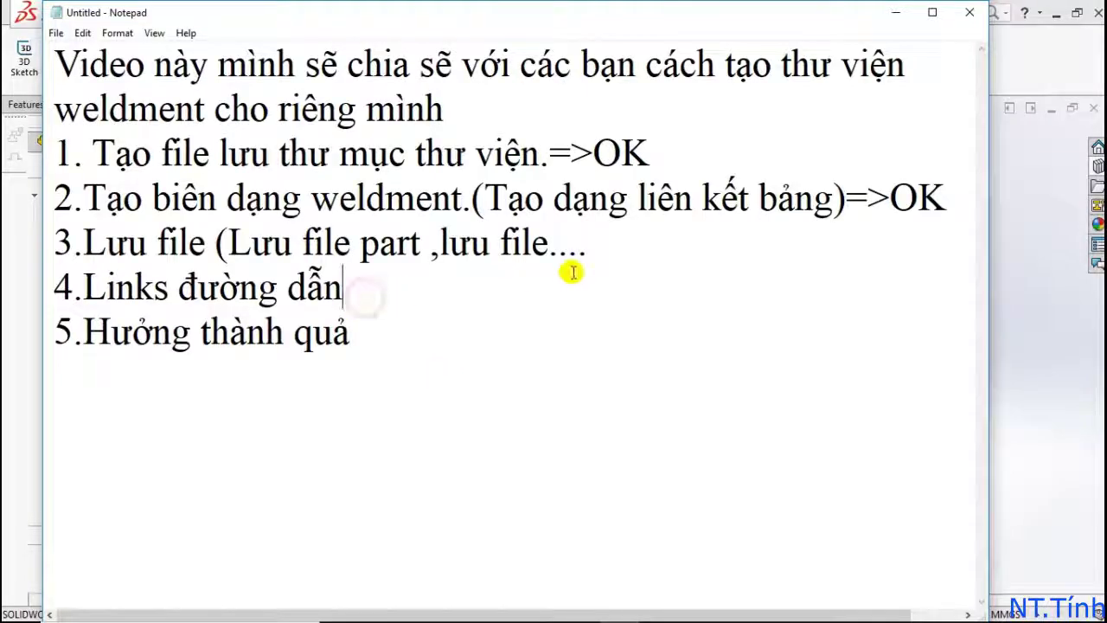
left_click_drag(597, 246, 52, 225)
left_click(1012, 289)
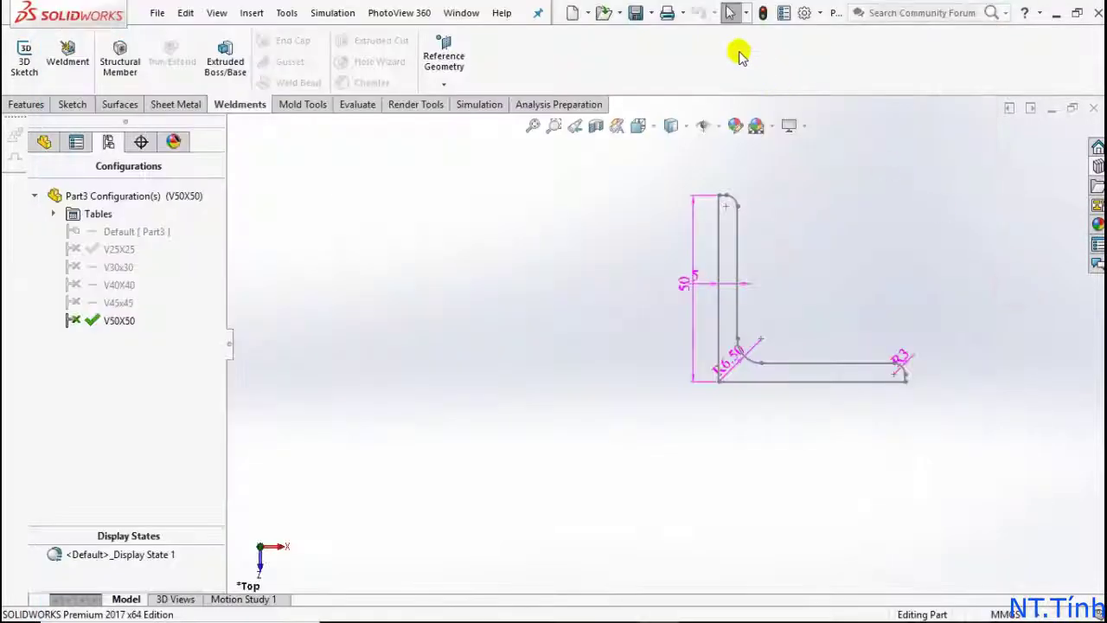
Start Save As and browse the D drive for the library folder
left_click(652, 12)
left_click(670, 57)
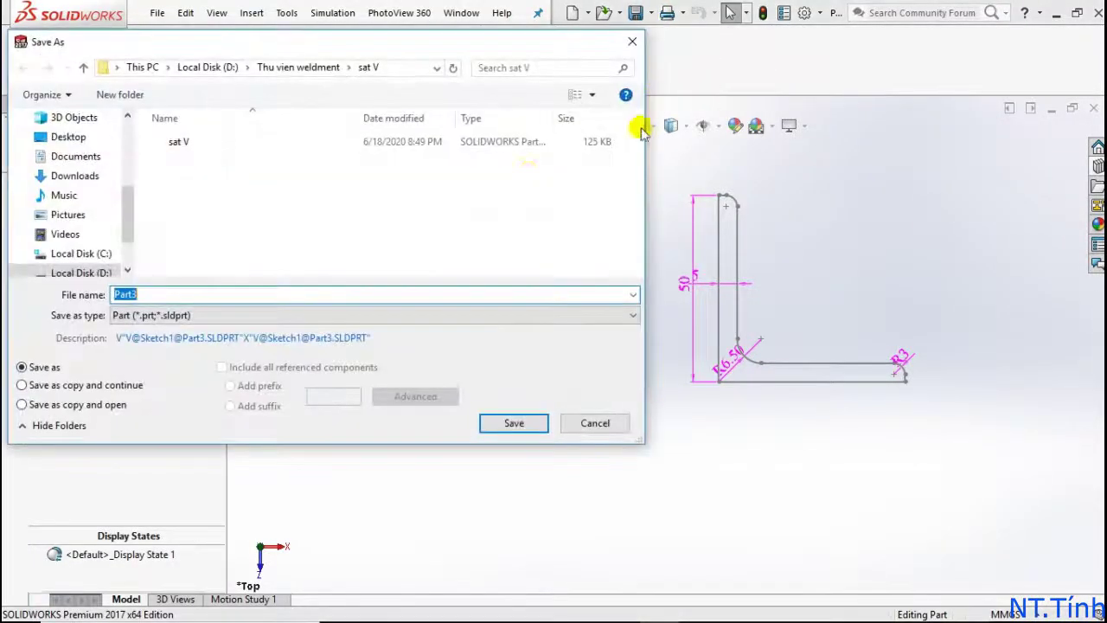
left_click(212, 68)
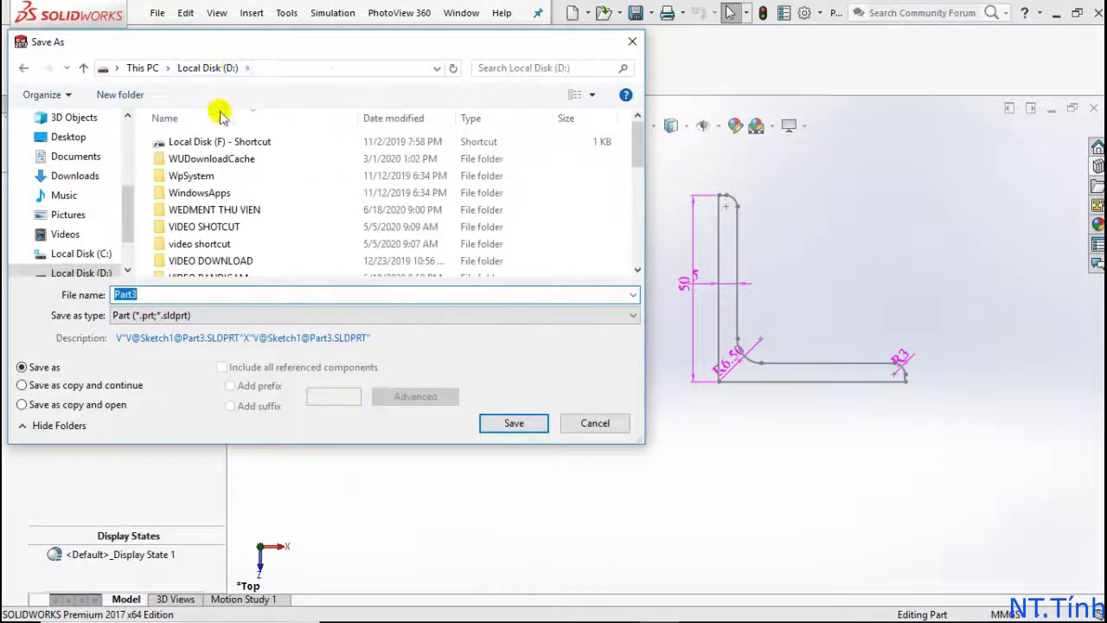
scroll(248, 222, "down", 2)
scroll(255, 238, "down", 5)
scroll(255, 238, "down", 1)
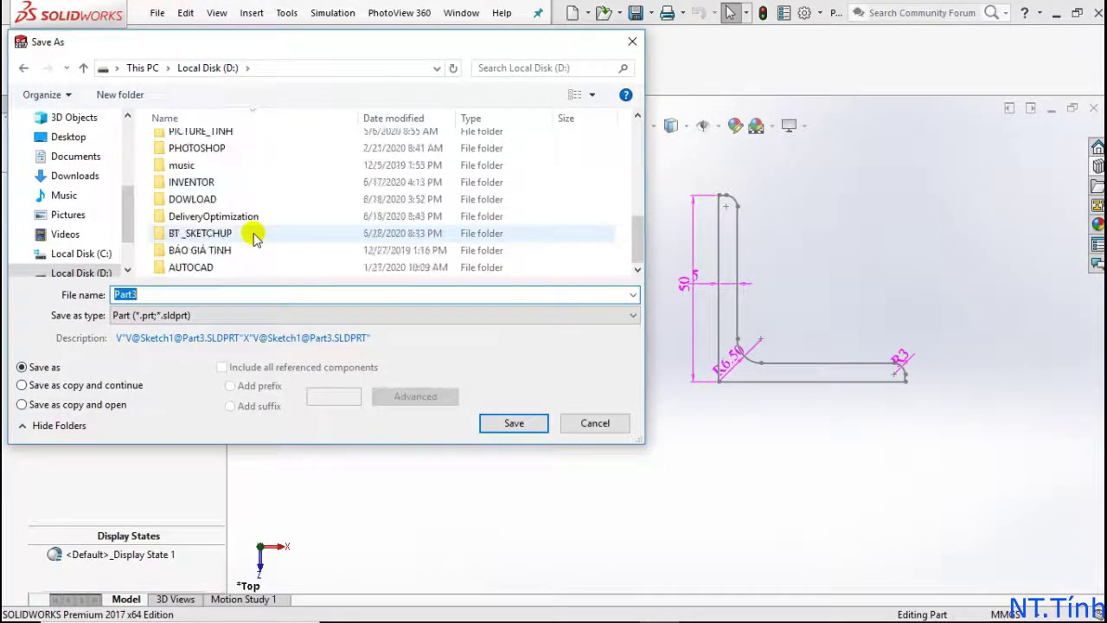
scroll(210, 178, "up", 1)
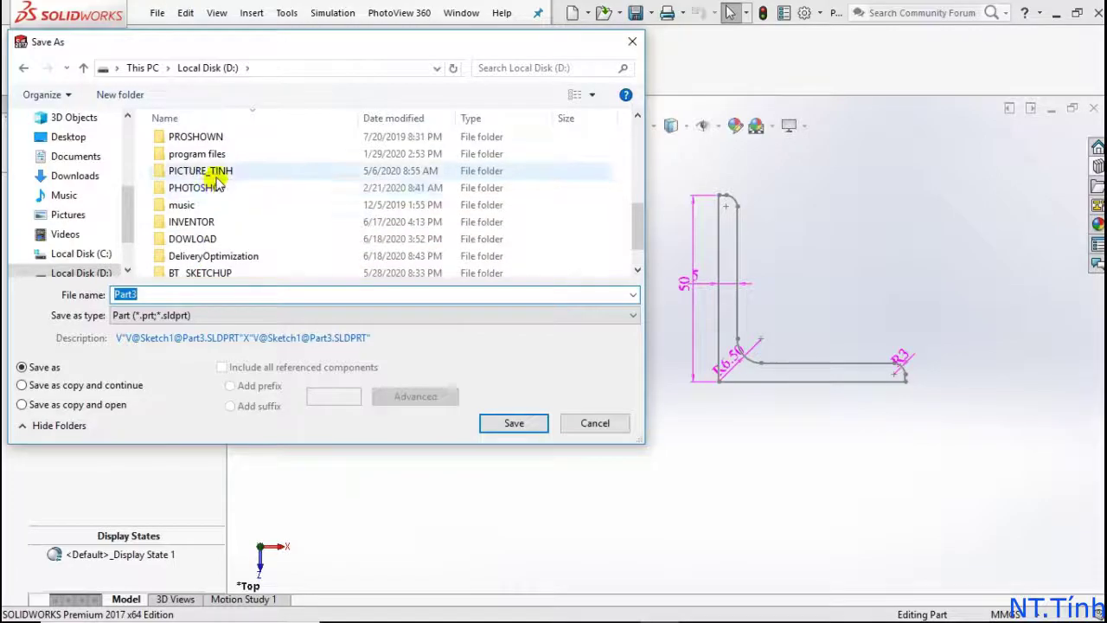
scroll(221, 177, "up", 1)
scroll(220, 178, "up", 1)
scroll(216, 166, "down", 2)
scroll(216, 169, "down", 1)
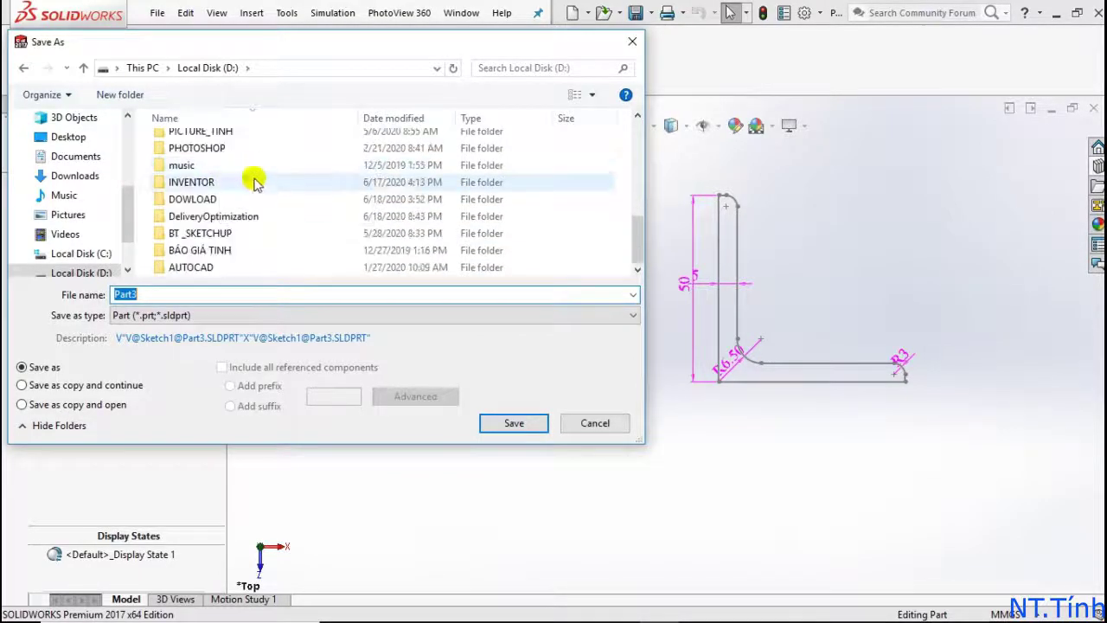
scroll(199, 242, "up", 1)
scroll(201, 240, "up", 1)
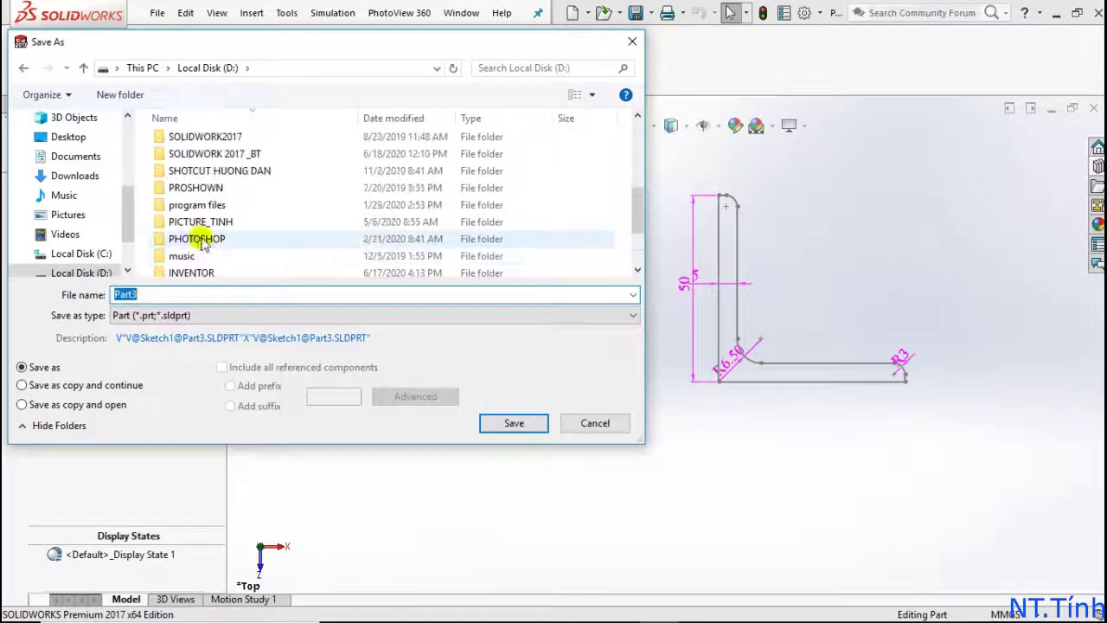
scroll(204, 238, "up", 2)
scroll(194, 221, "up", 1)
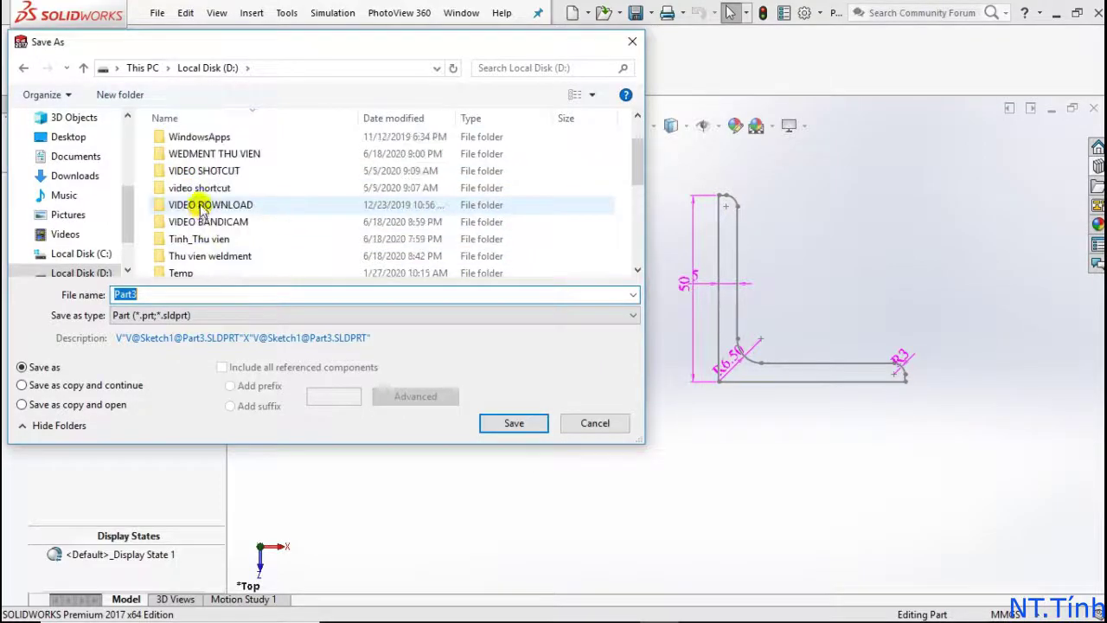
Save the part as SAT V in D:\WEDMENT THU VIEN\SAT V
left_click(200, 151)
double_click(200, 152)
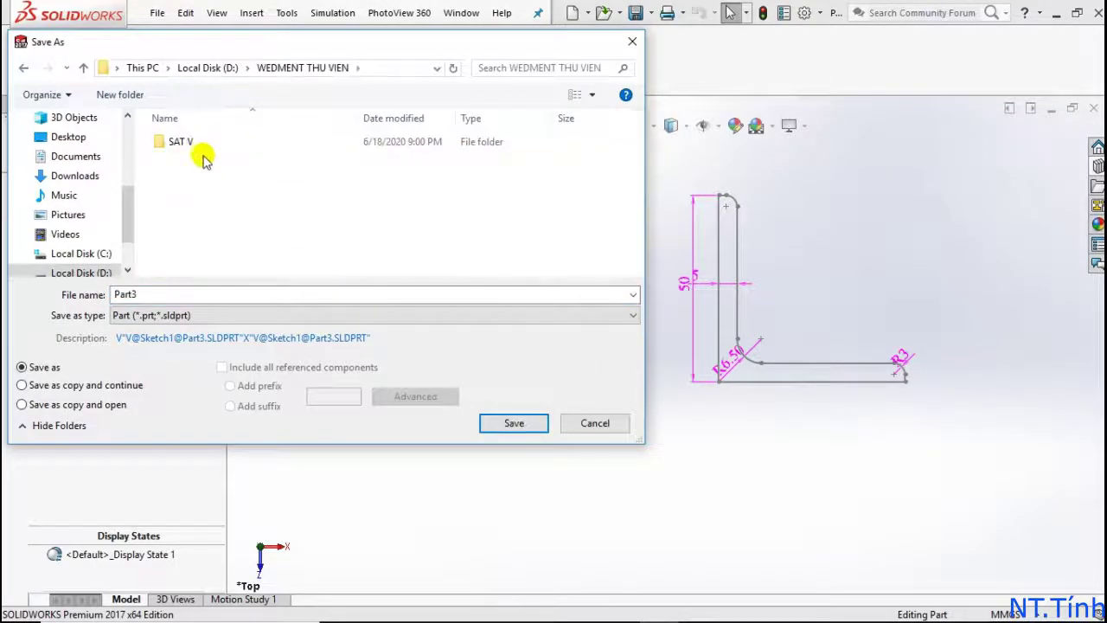
double_click(202, 147)
double_click(198, 299)
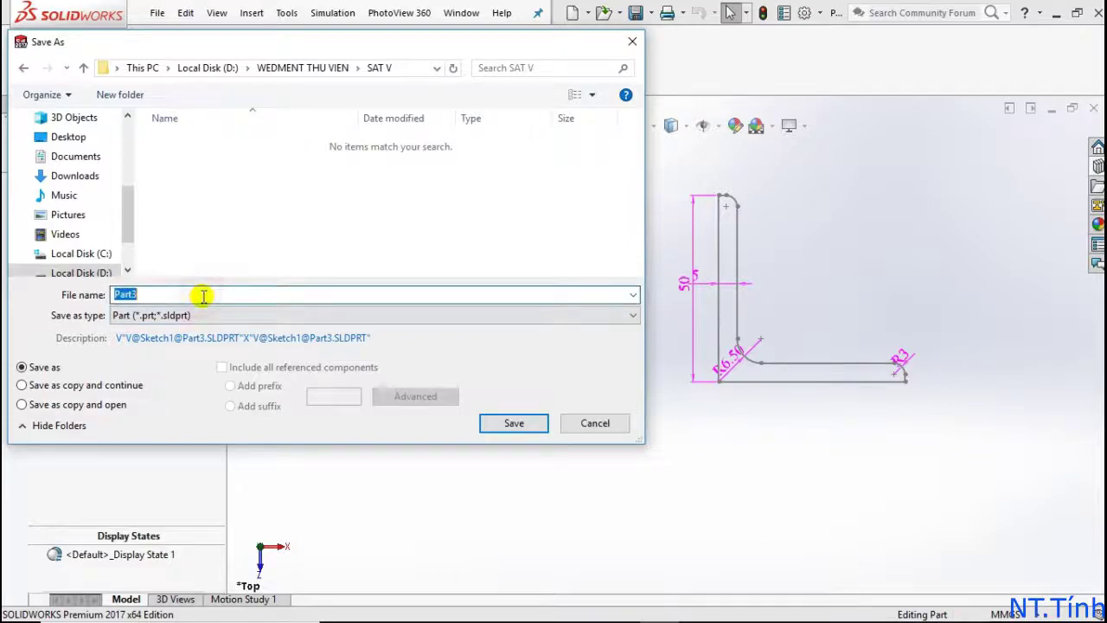
type("SAT V")
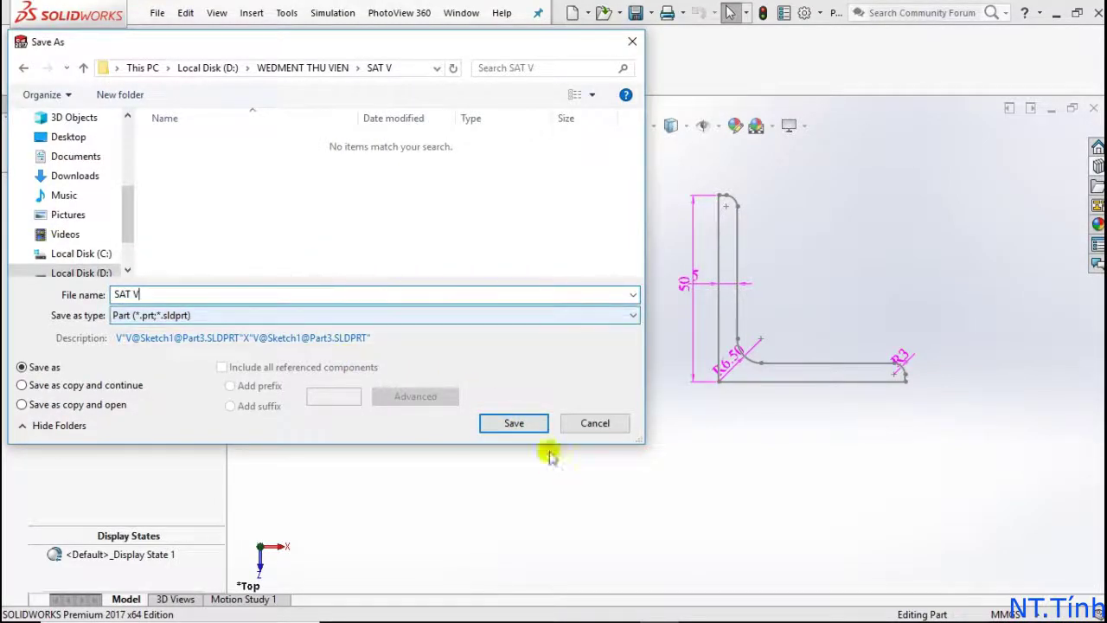
left_click(517, 421)
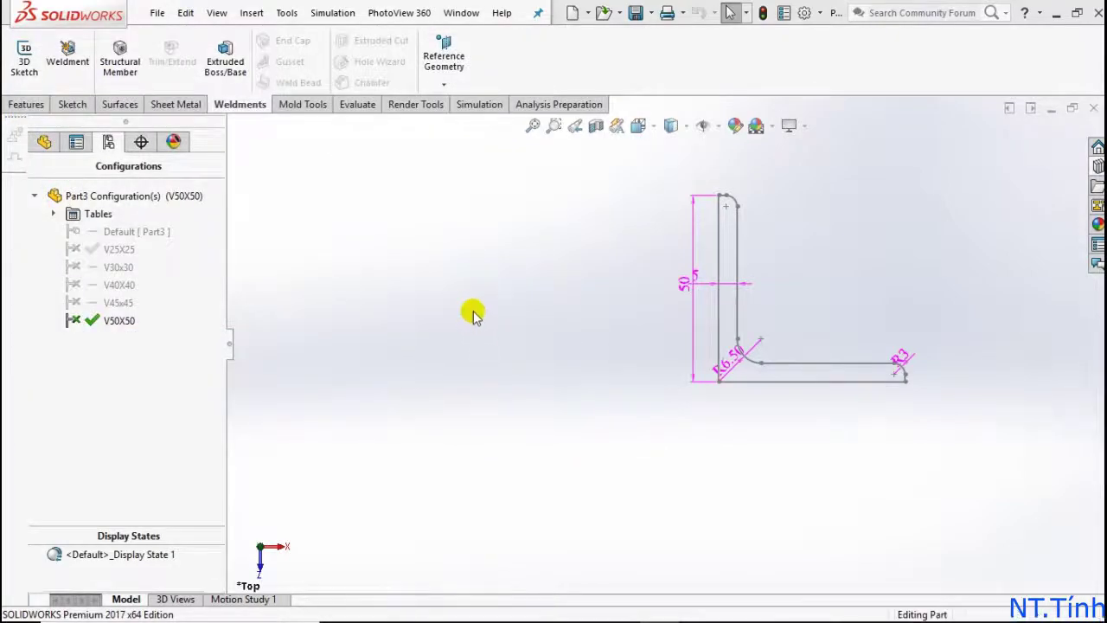
Start Save As with Lib Feat Part (*.sldlfp) as the file type
left_click(653, 13)
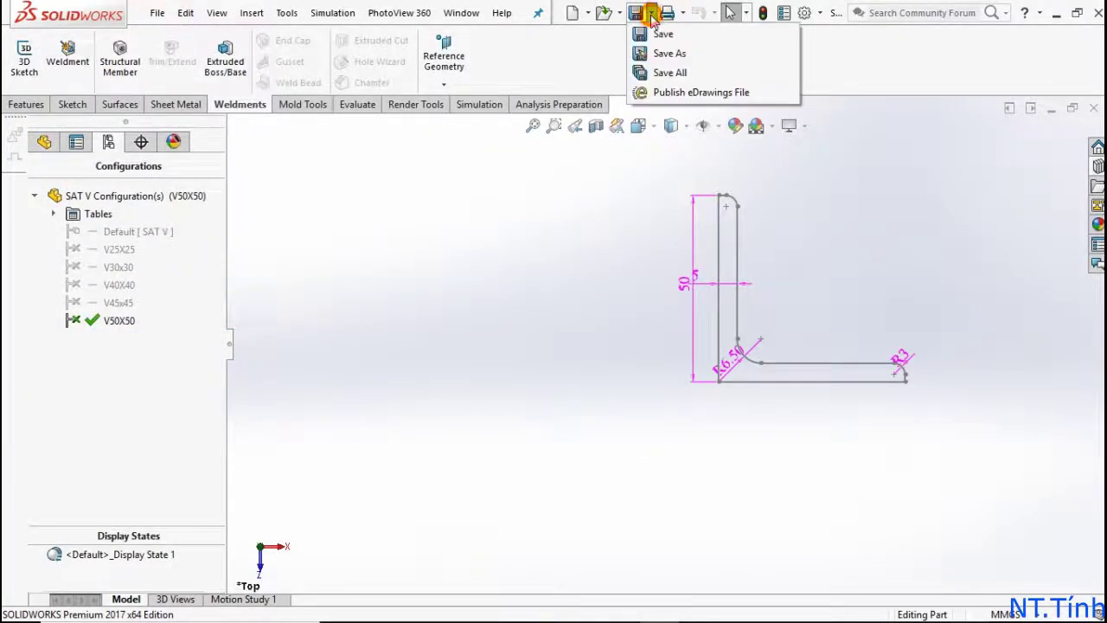
left_click(664, 49)
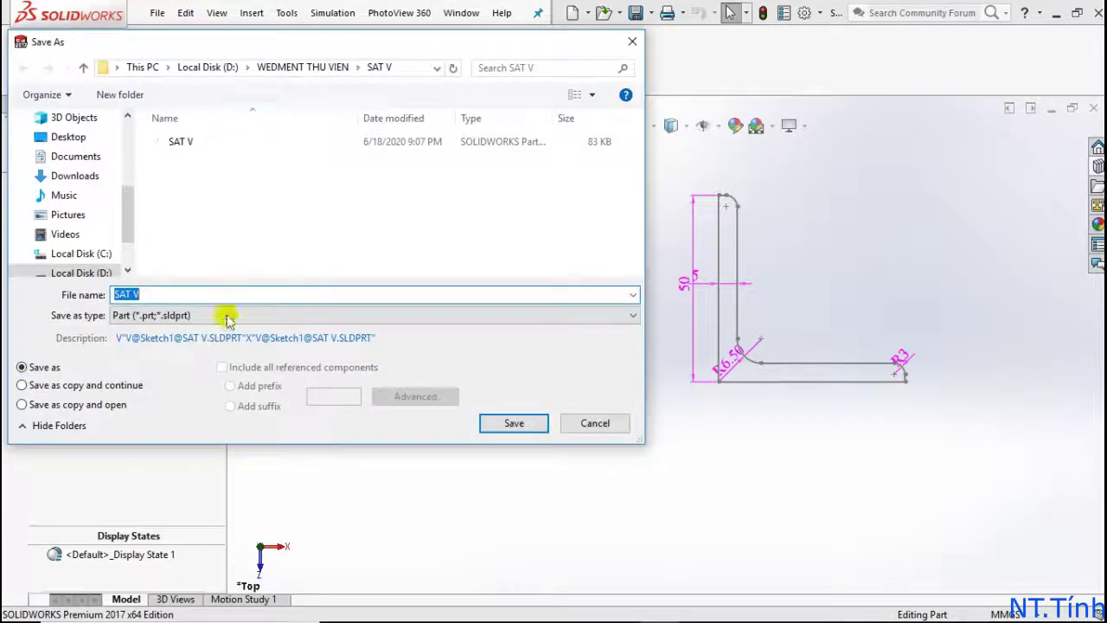
left_click(225, 315)
left_click(218, 21)
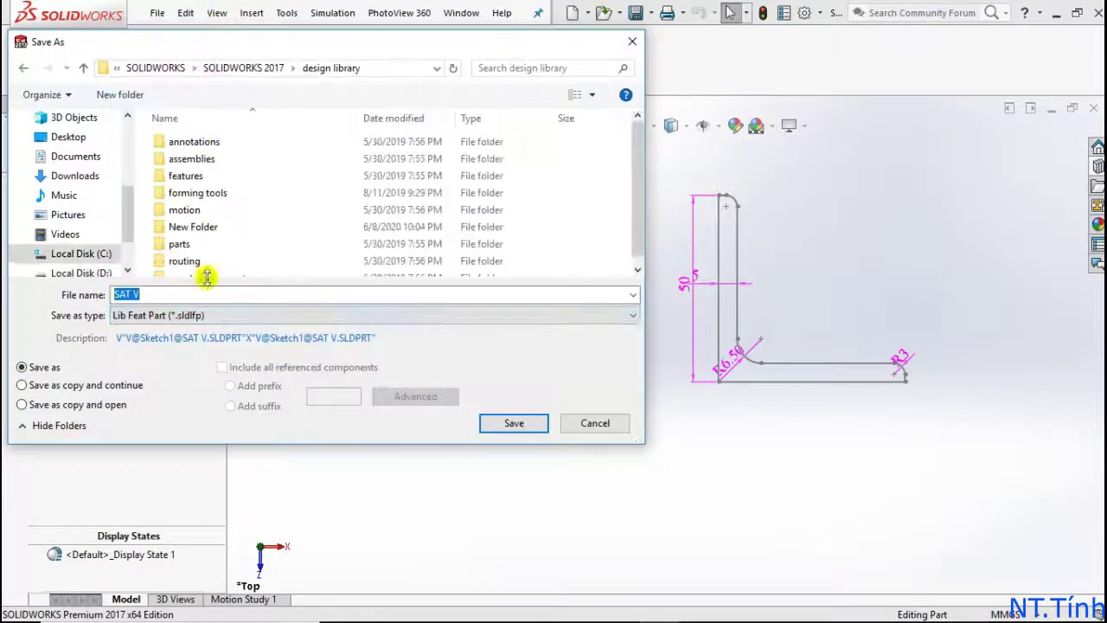
left_click(213, 314)
left_click(195, 7)
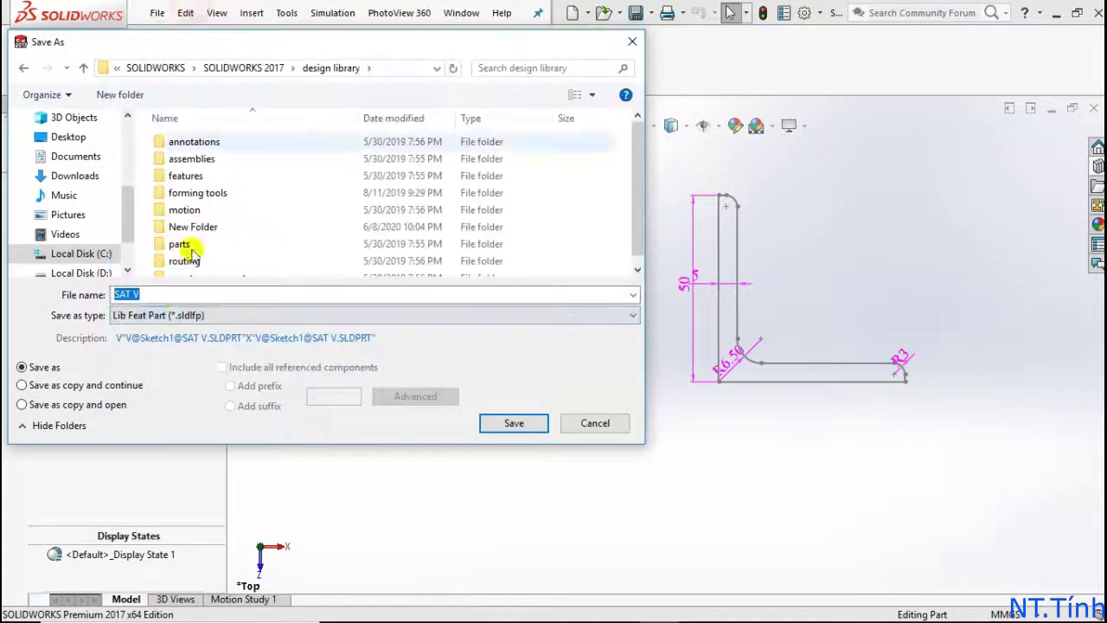
Save SAT V into D:\WEDMENT THU VIEN\SAT V and accept the library-feature warning
left_click(81, 272)
scroll(237, 228, "down", 2)
scroll(232, 275, "down", 1)
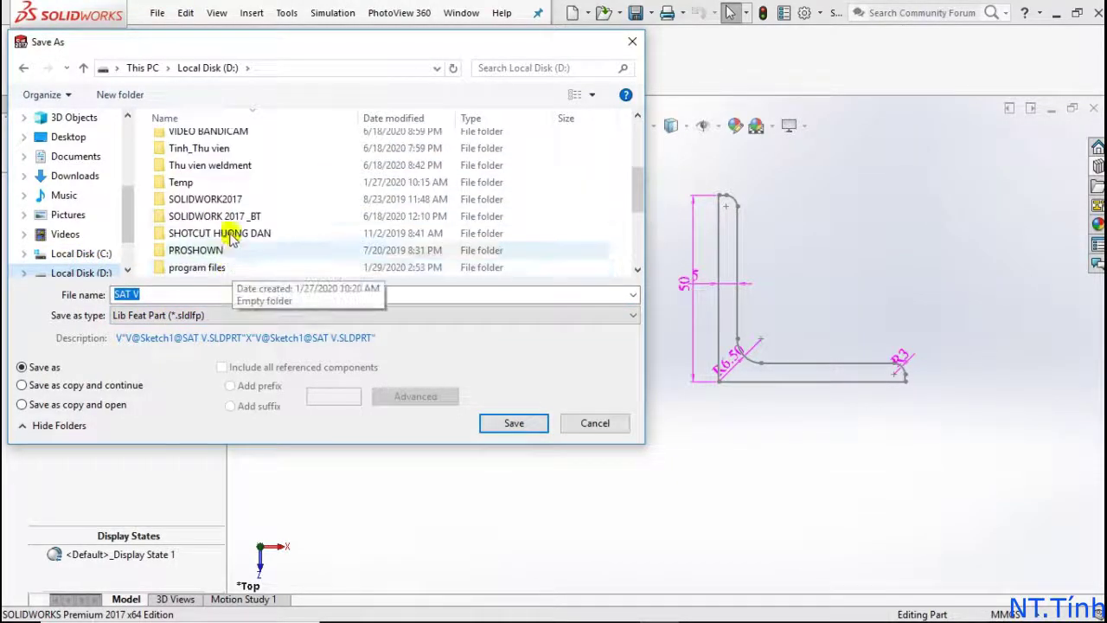
scroll(221, 186, "down", 1)
scroll(224, 156, "up", 1)
scroll(215, 154, "up", 1)
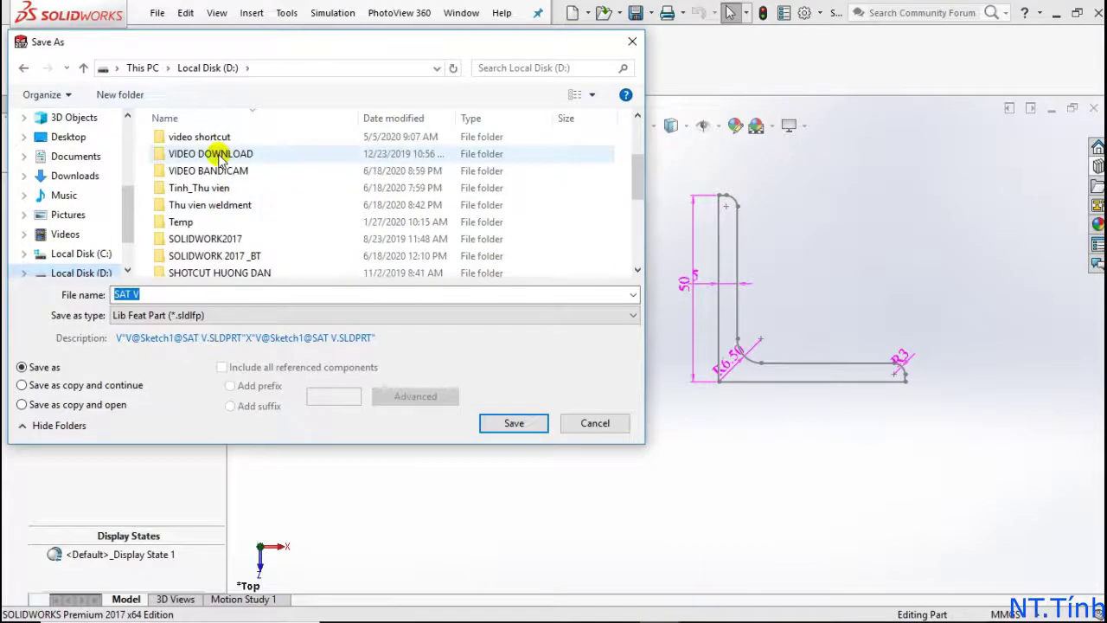
scroll(211, 168, "up", 2)
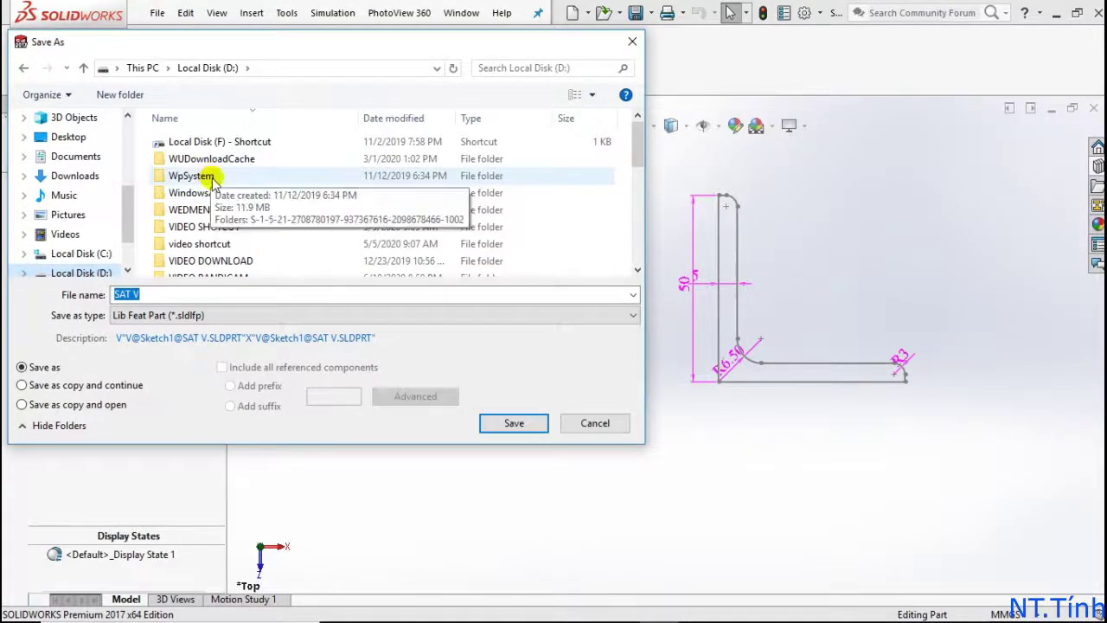
left_click(218, 213)
double_click(218, 212)
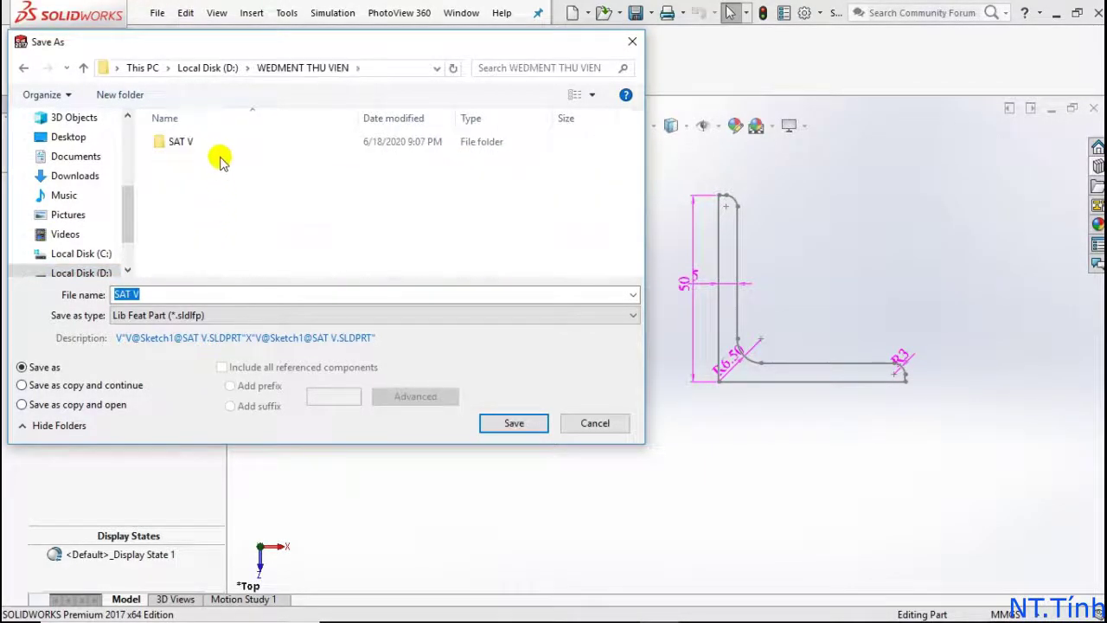
double_click(212, 144)
left_click(204, 297)
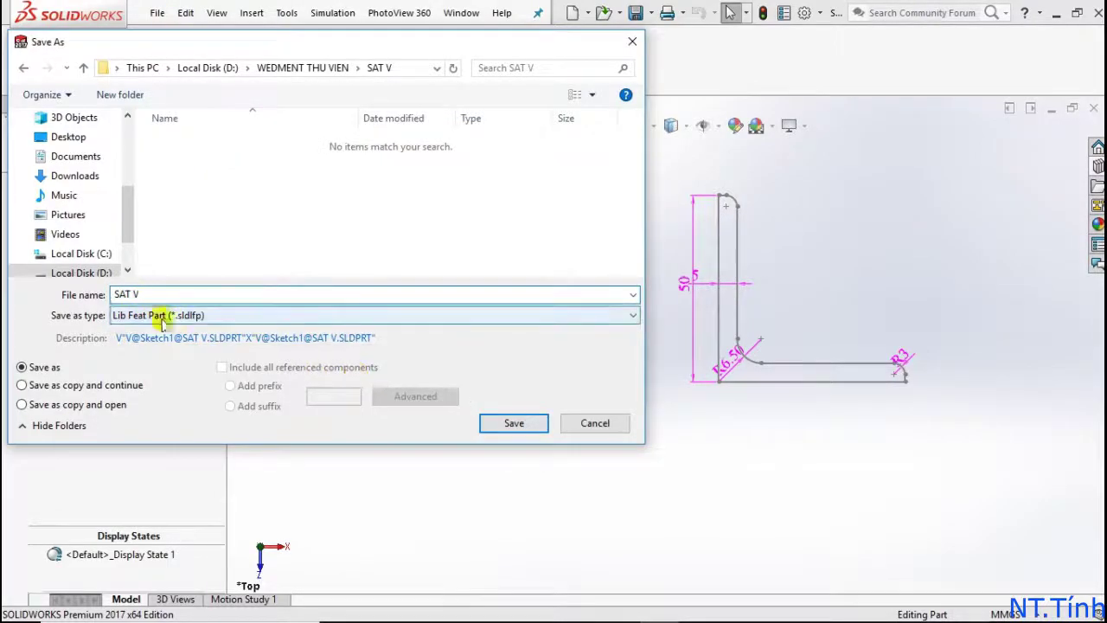
left_click(509, 423)
left_click(588, 343)
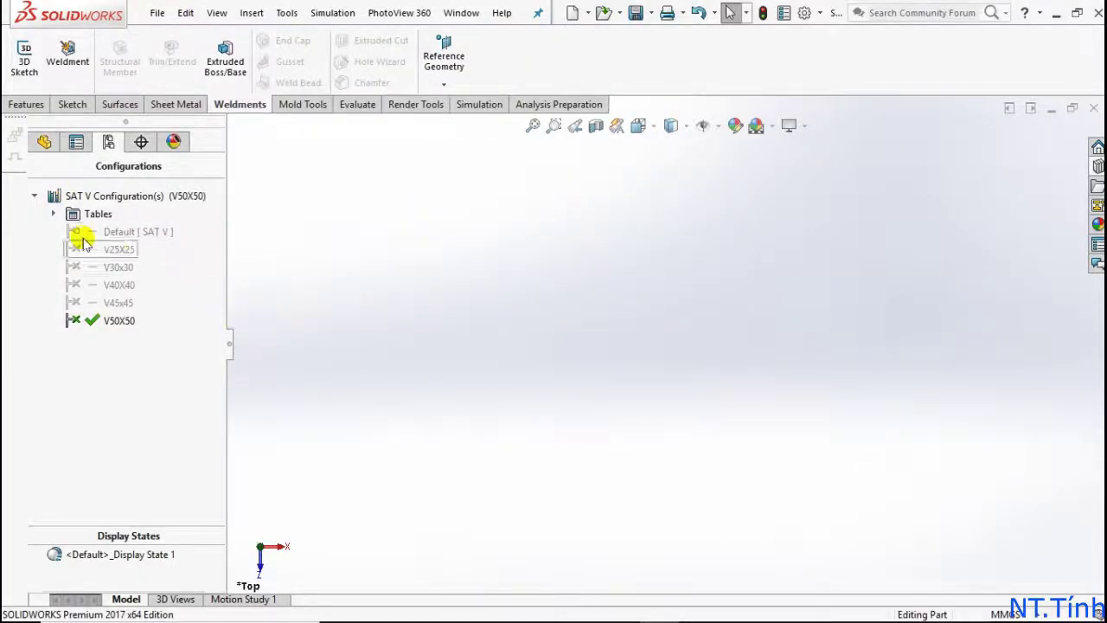
Insert a new note line under step 3 of the Notepad outline
left_click(44, 142)
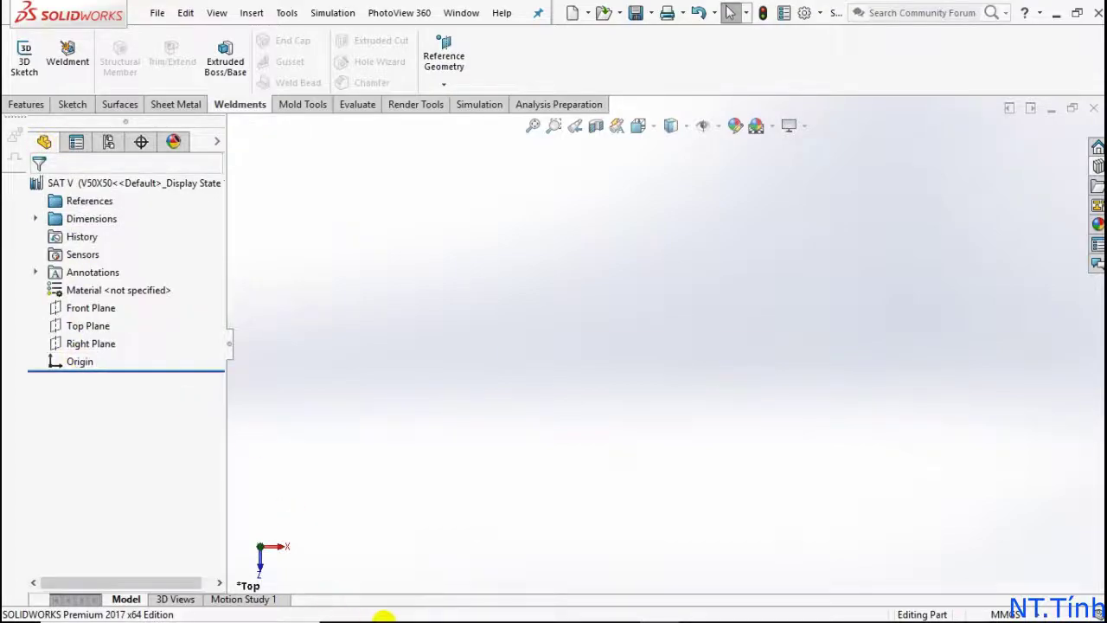
left_click(617, 615)
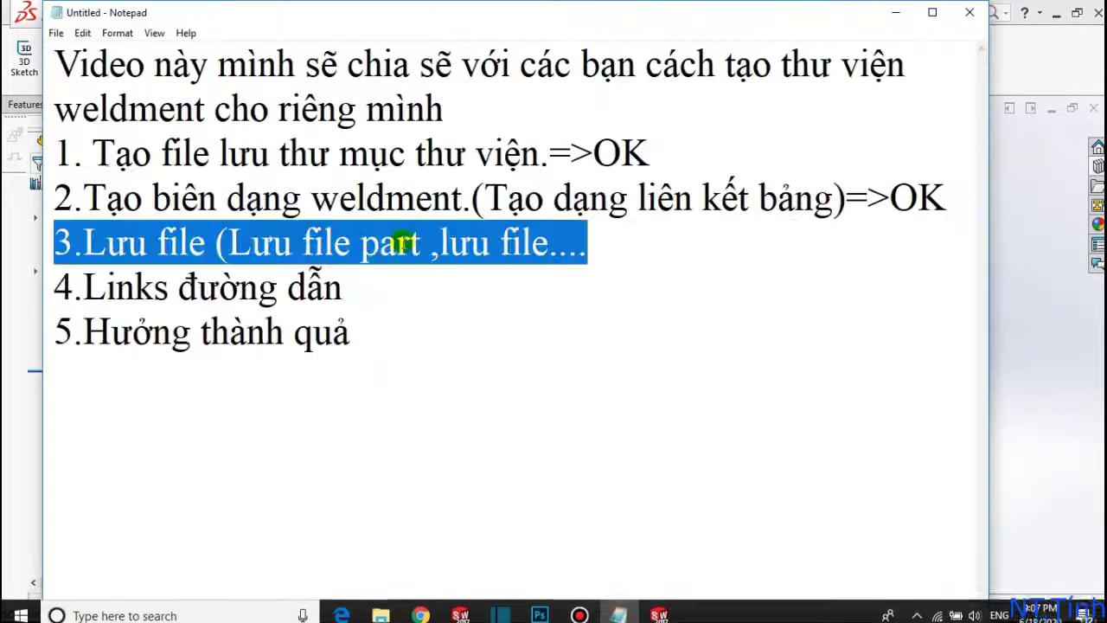
left_click(629, 249)
key("Return")
type("b")
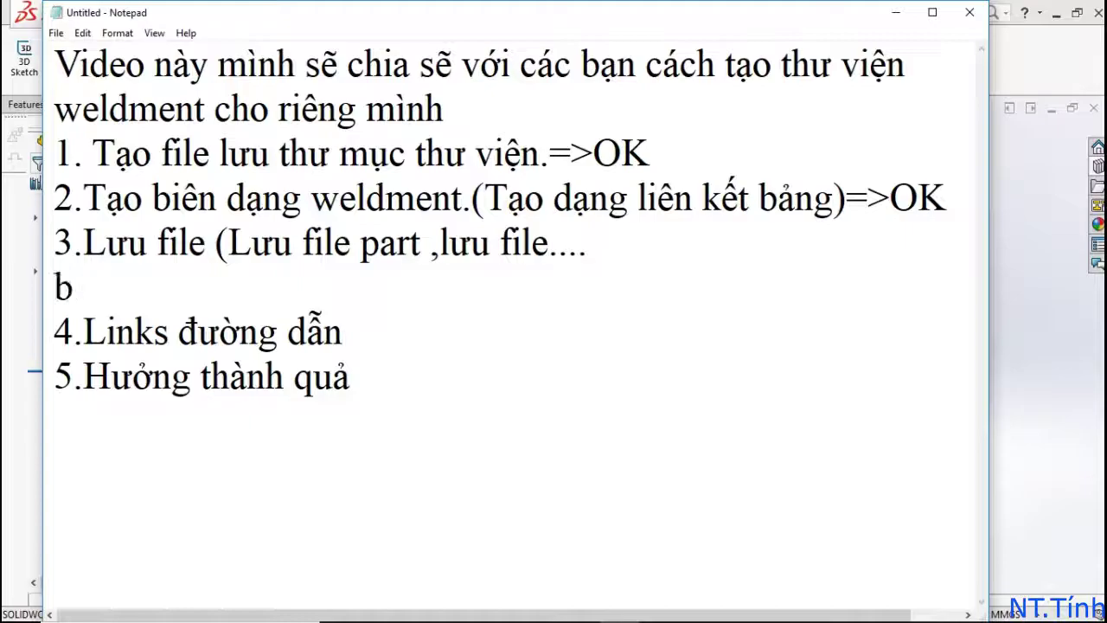
key("BackSpace")
type("Bấm CTRL+Z")
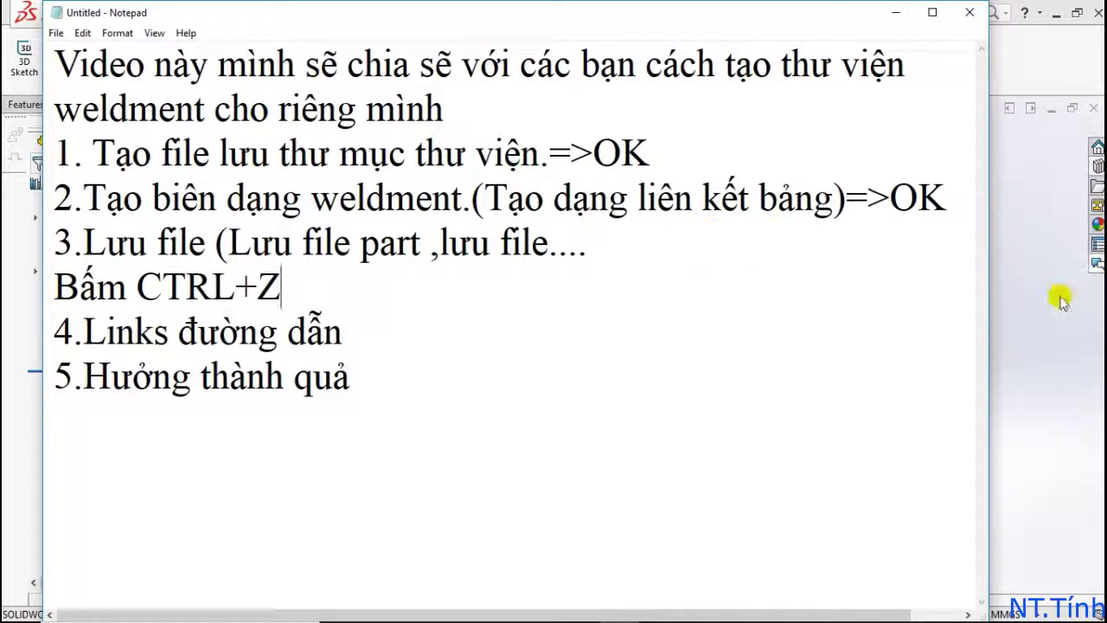
Back in the SAT V part, open and dismiss the Sketch1 context menu
left_click(1023, 346)
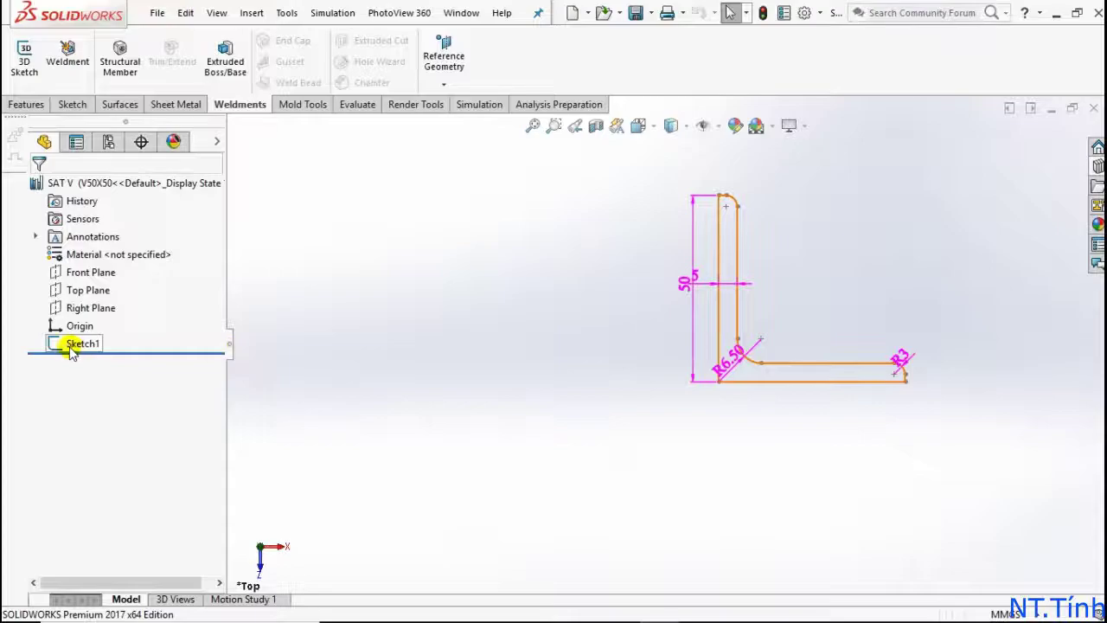
right_click(76, 344)
key("Escape")
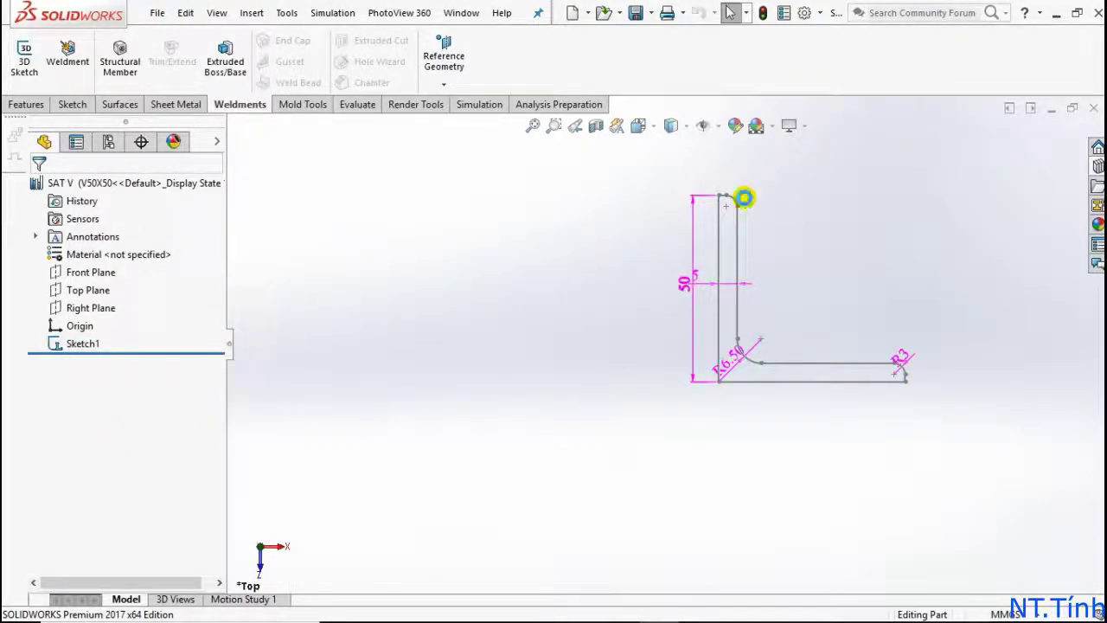
Close the SAT V part and append '=>OK' to the 'Bấm CTRL+Z' note under step 3 in Notepad
left_click(1093, 110)
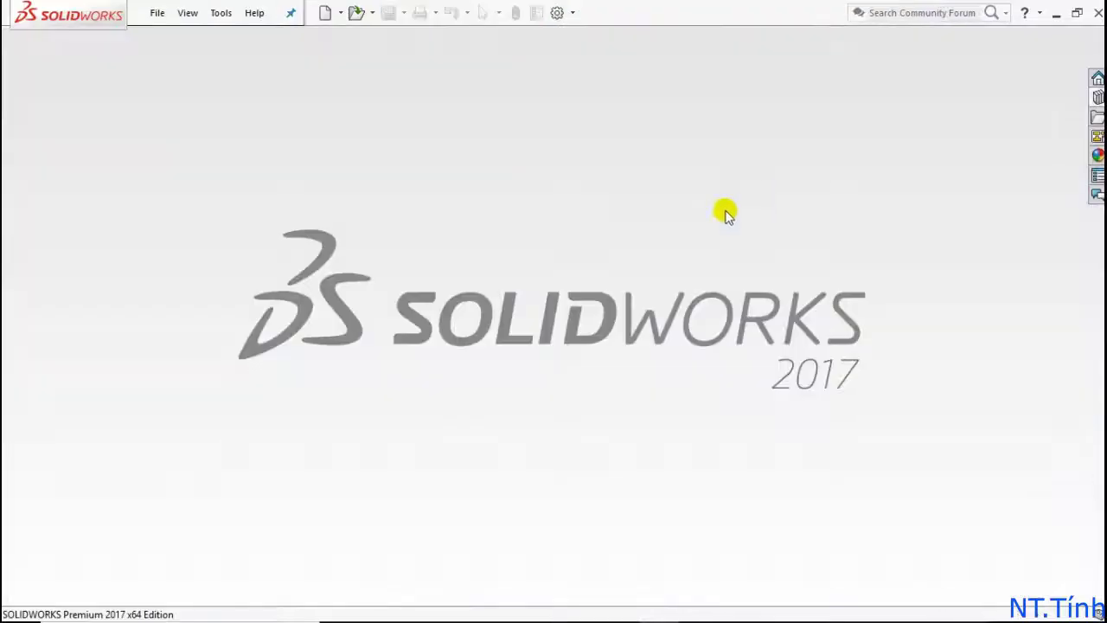
left_click(619, 607)
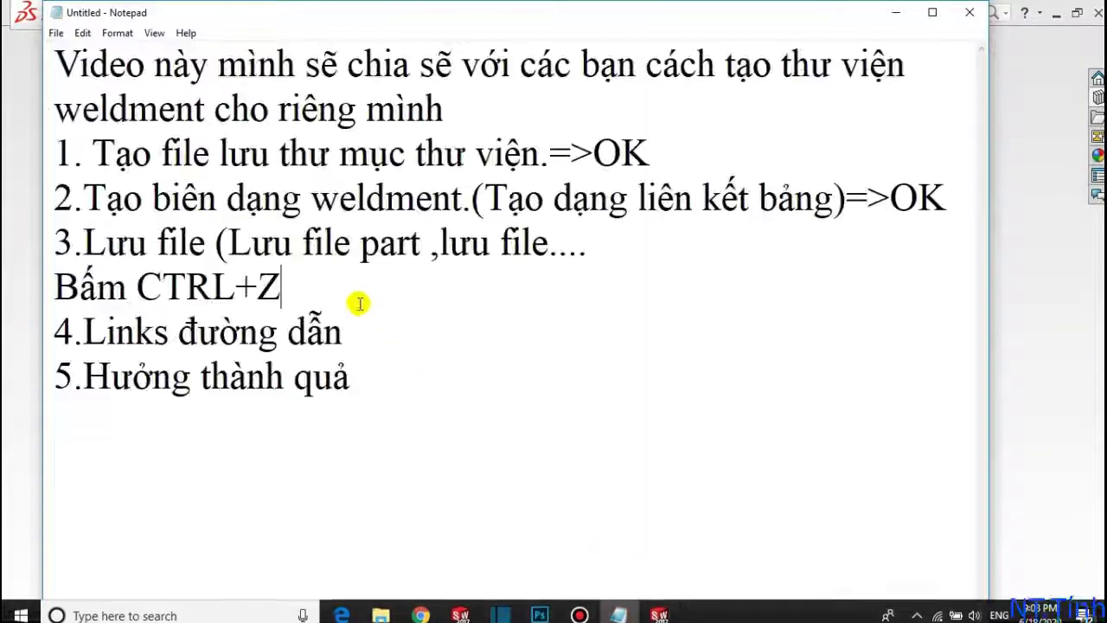
left_click(358, 302)
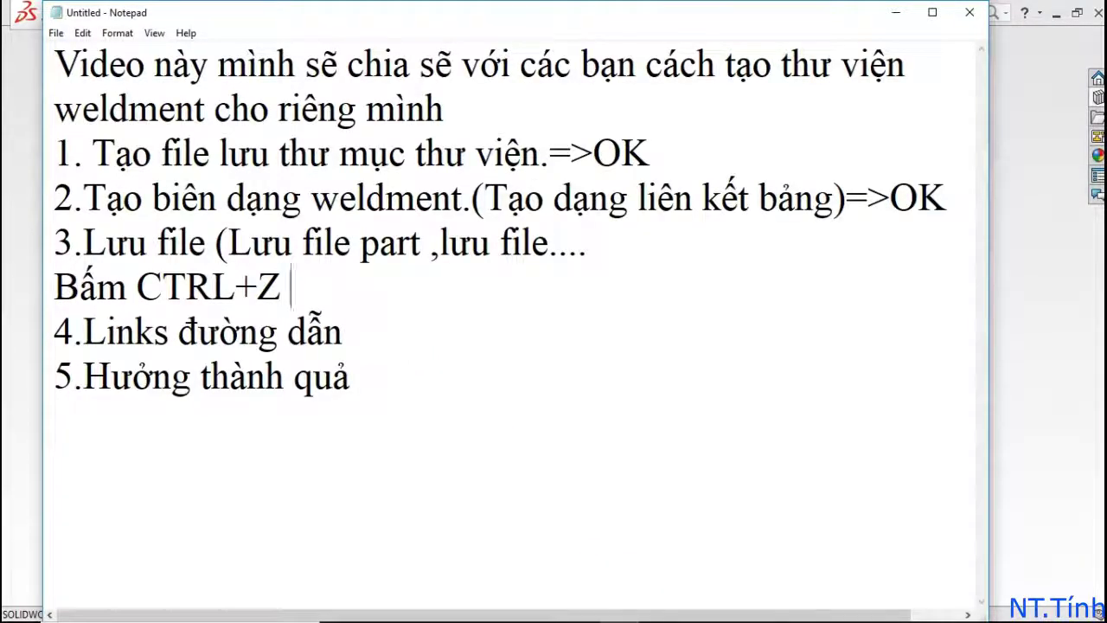
type("=>OK")
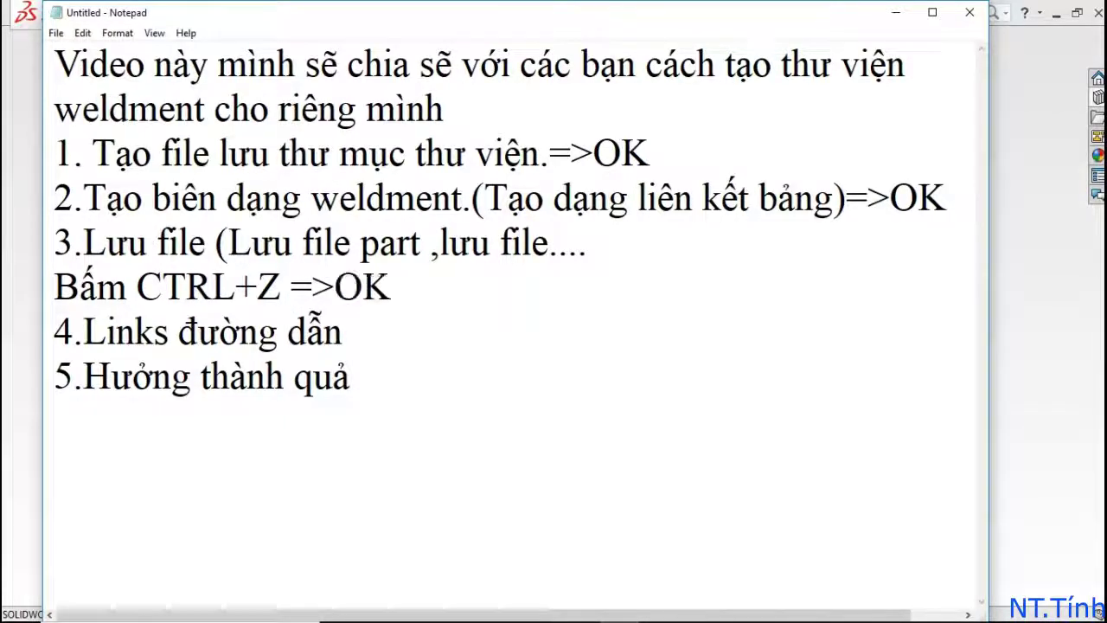
left_click_drag(363, 331, 56, 332)
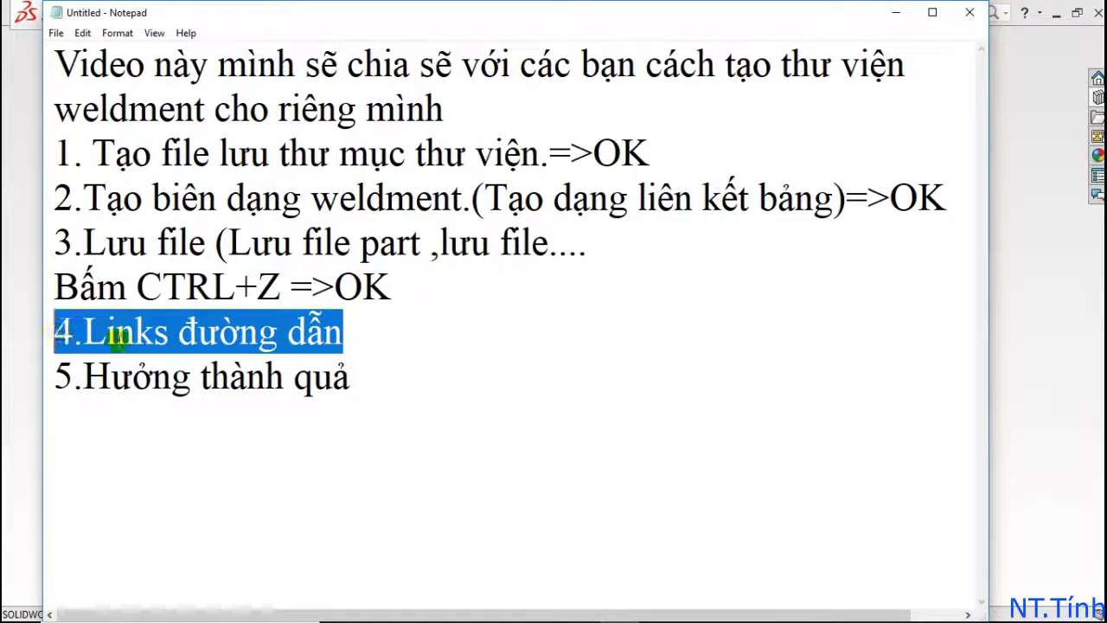
left_click(1007, 242)
Show the Weldment Profiles folder list in the System Options File Locations page
left_click(557, 14)
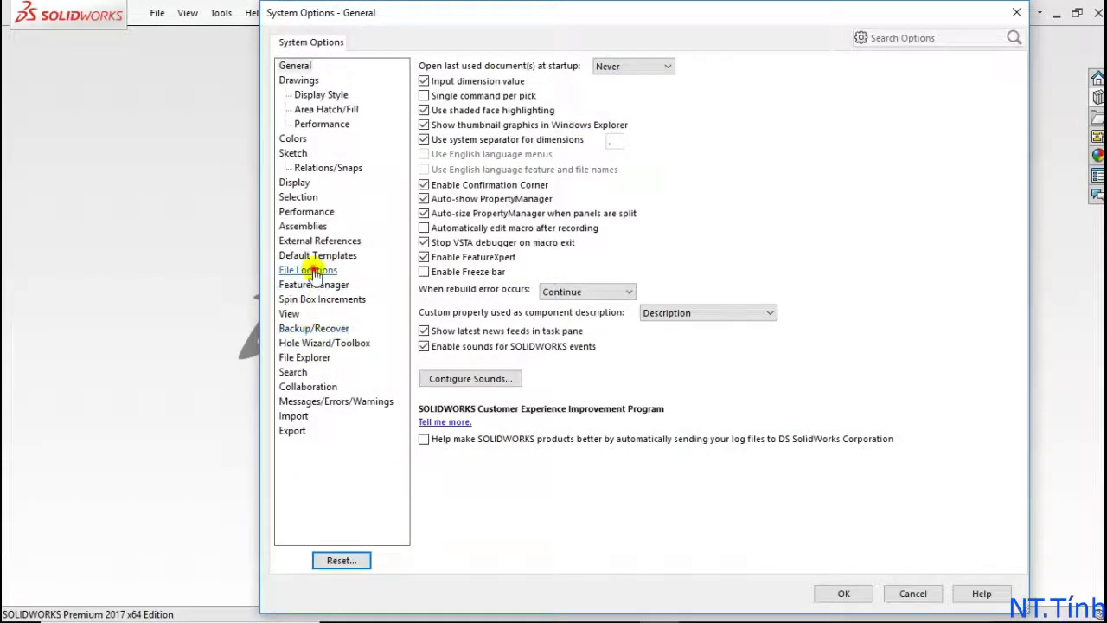
left_click(308, 270)
left_click(619, 79)
scroll(518, 286, "down", 5)
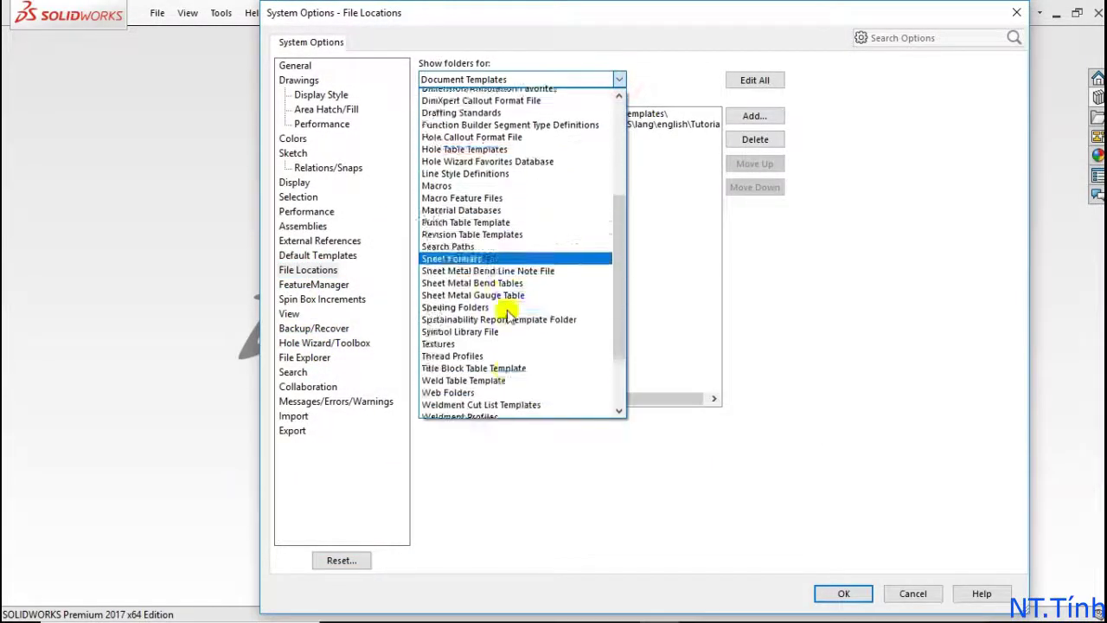
scroll(497, 342, "down", 2)
left_click(514, 344)
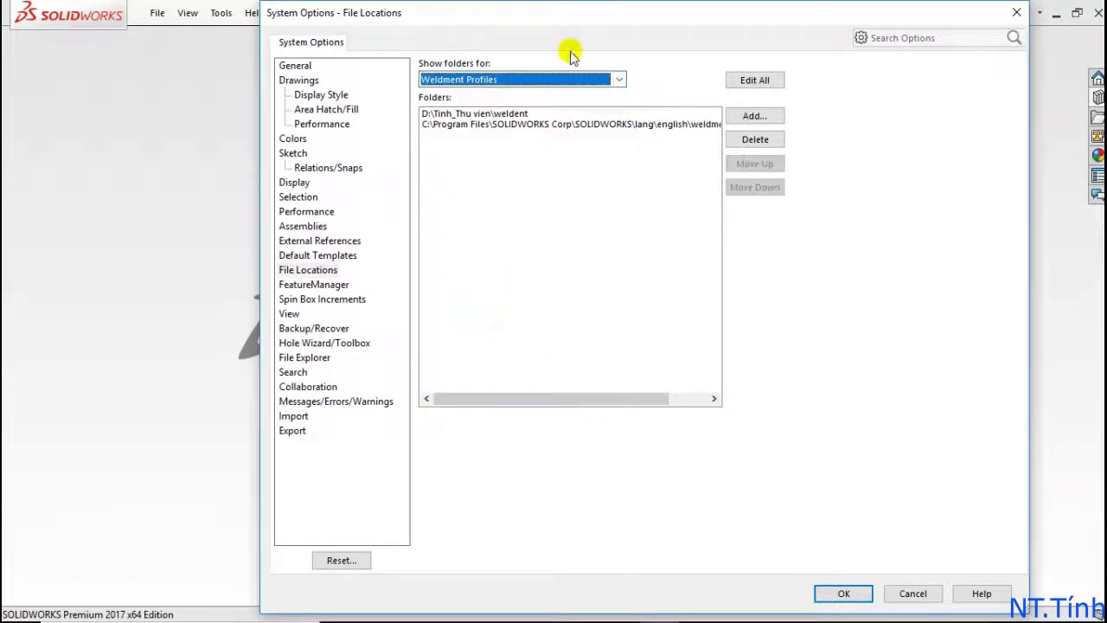
Add D:\WEDMENT THU VIEN as a weldment profiles folder and accept the search path change
left_click(753, 116)
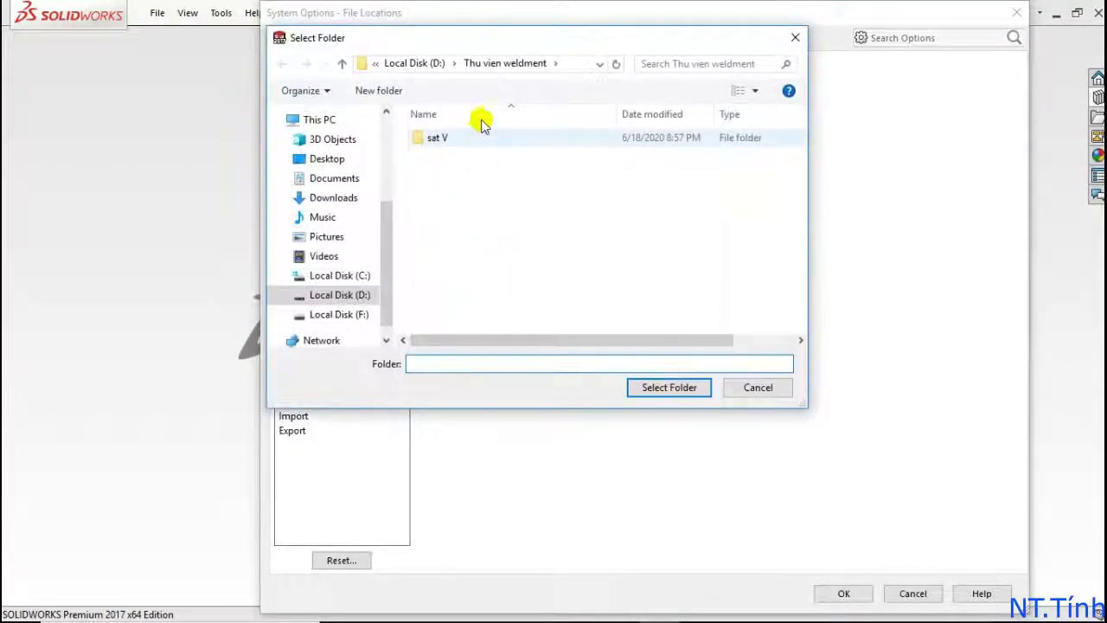
left_click(423, 65)
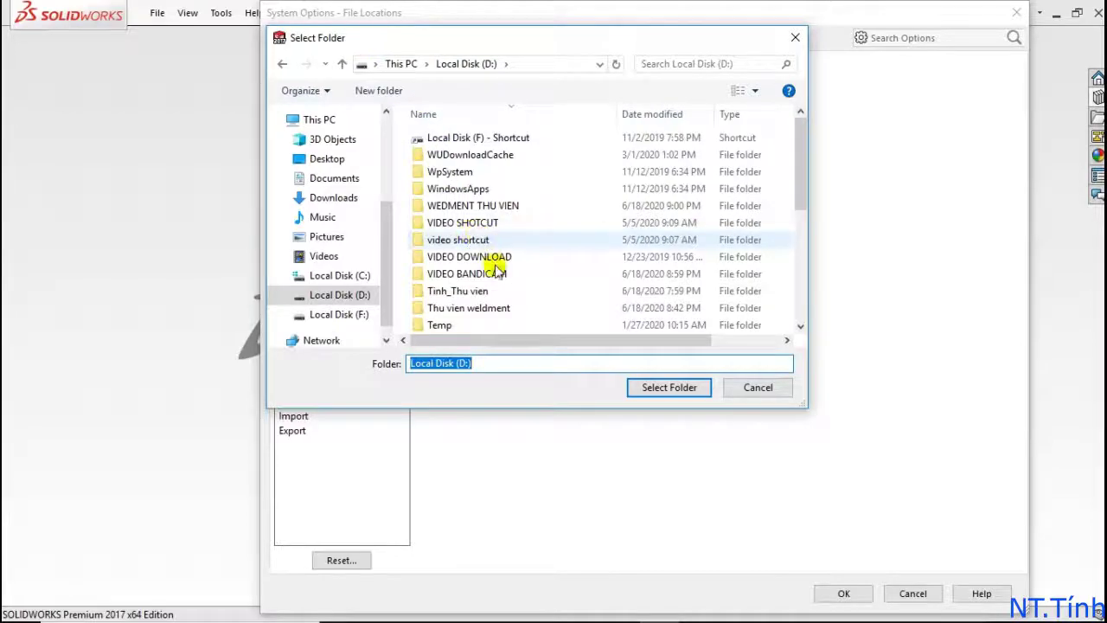
left_click(490, 207)
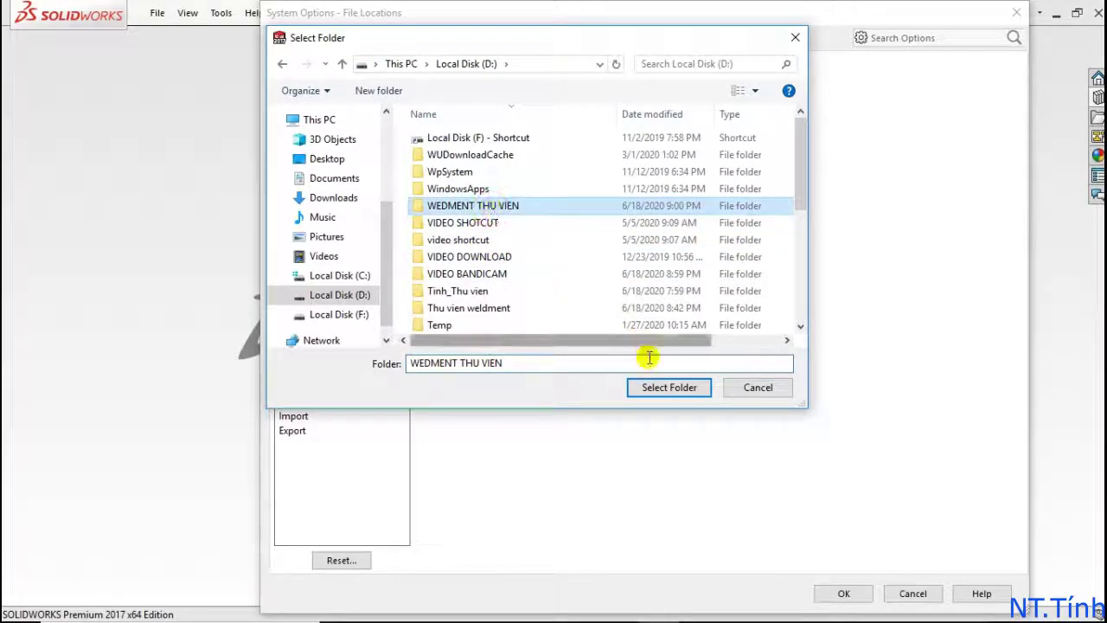
left_click(654, 387)
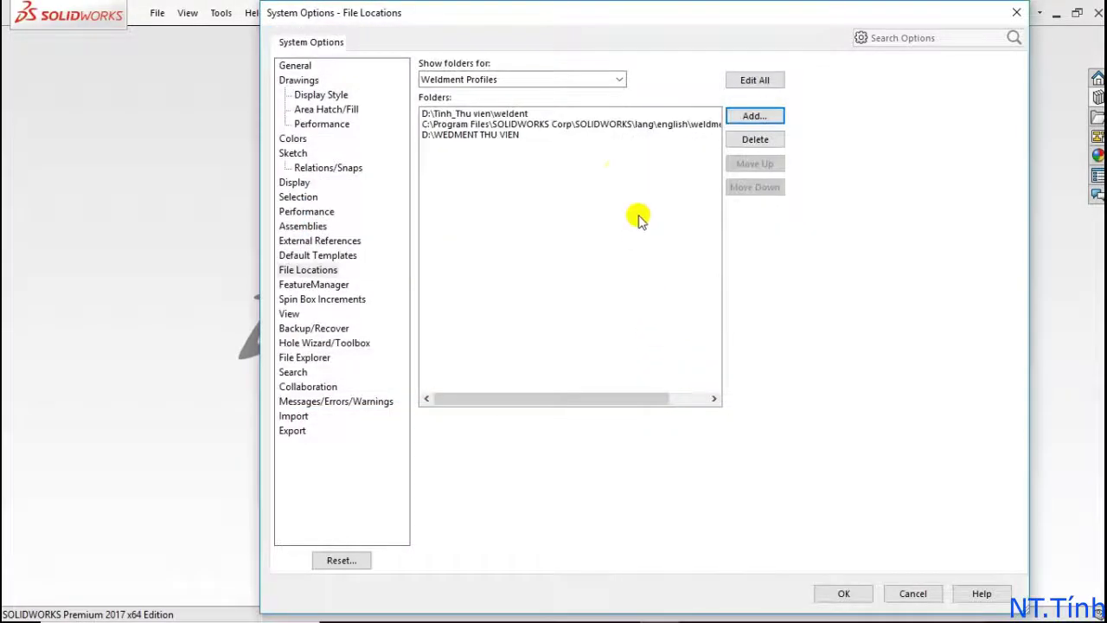
left_click(494, 134)
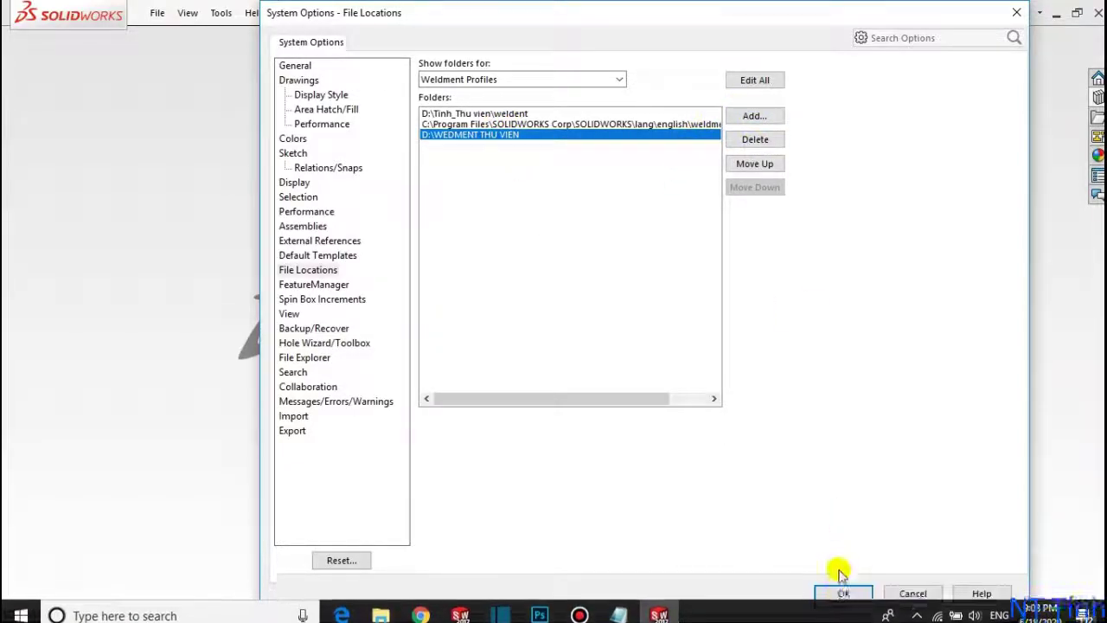
left_click(843, 595)
left_click(595, 343)
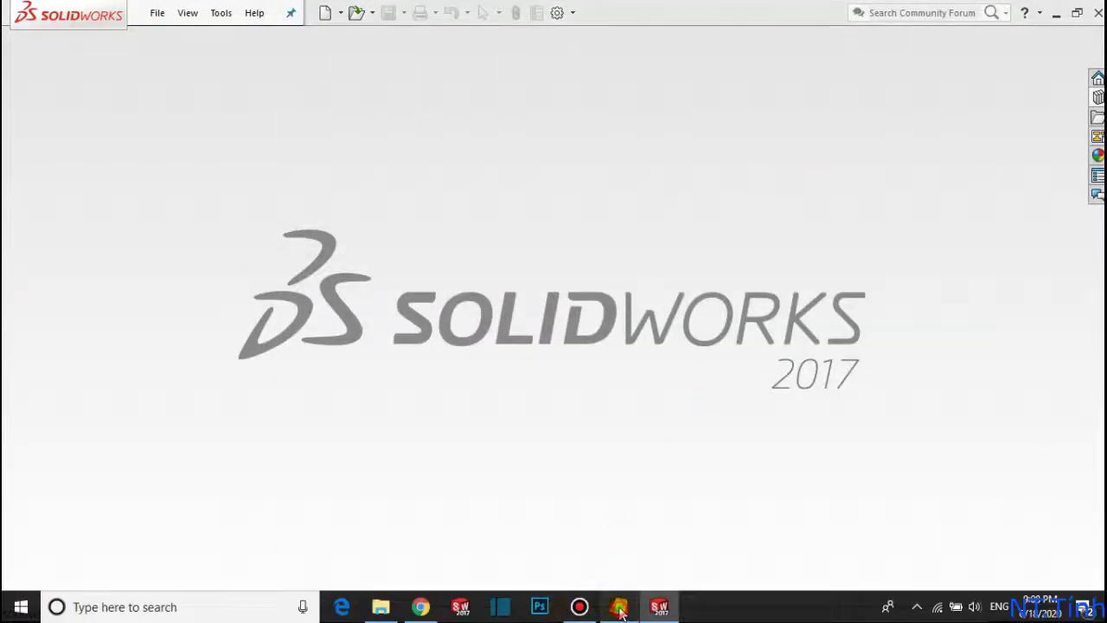
Mark step 4 as done by appending '=>OK' in the Notepad outline
left_click(619, 607)
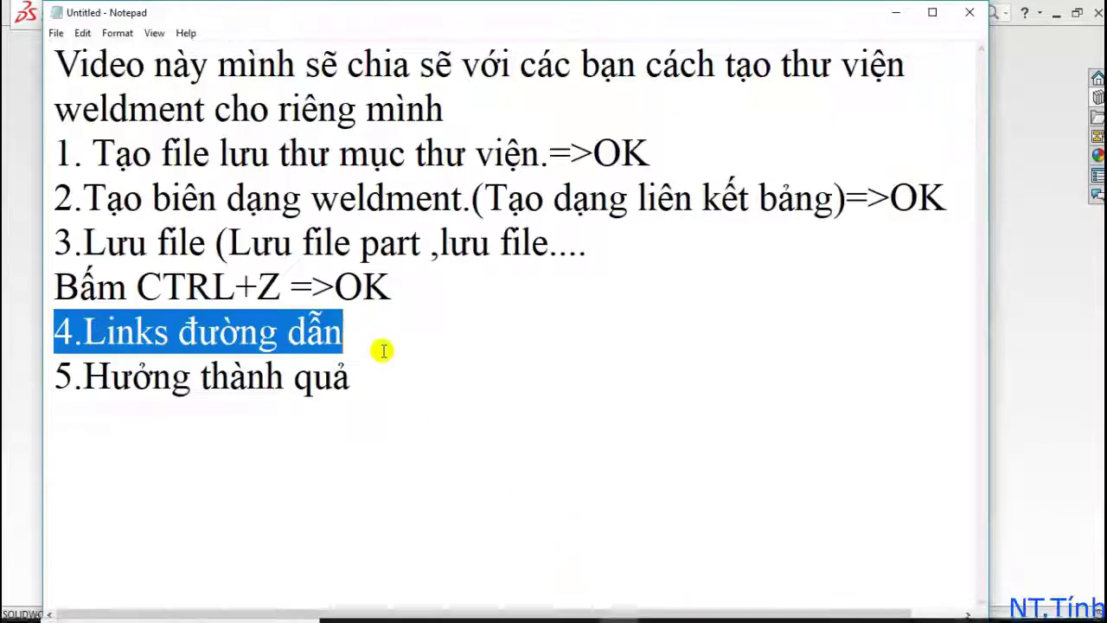
left_click(384, 350)
type(">")
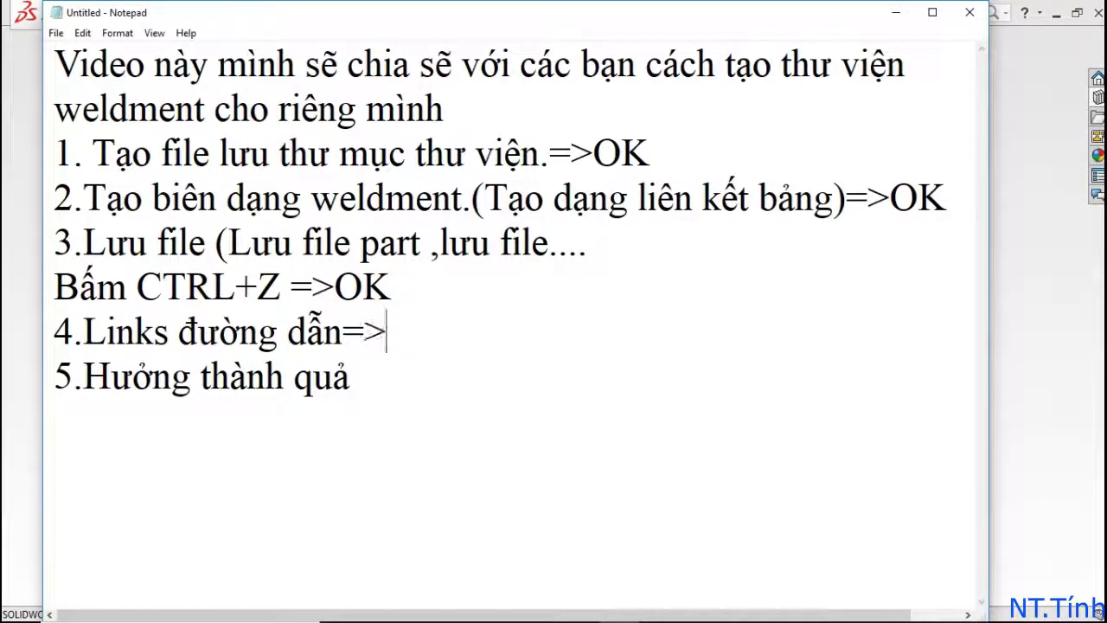
type("OK")
left_click_drag(403, 372, 28, 374)
left_click(501, 478)
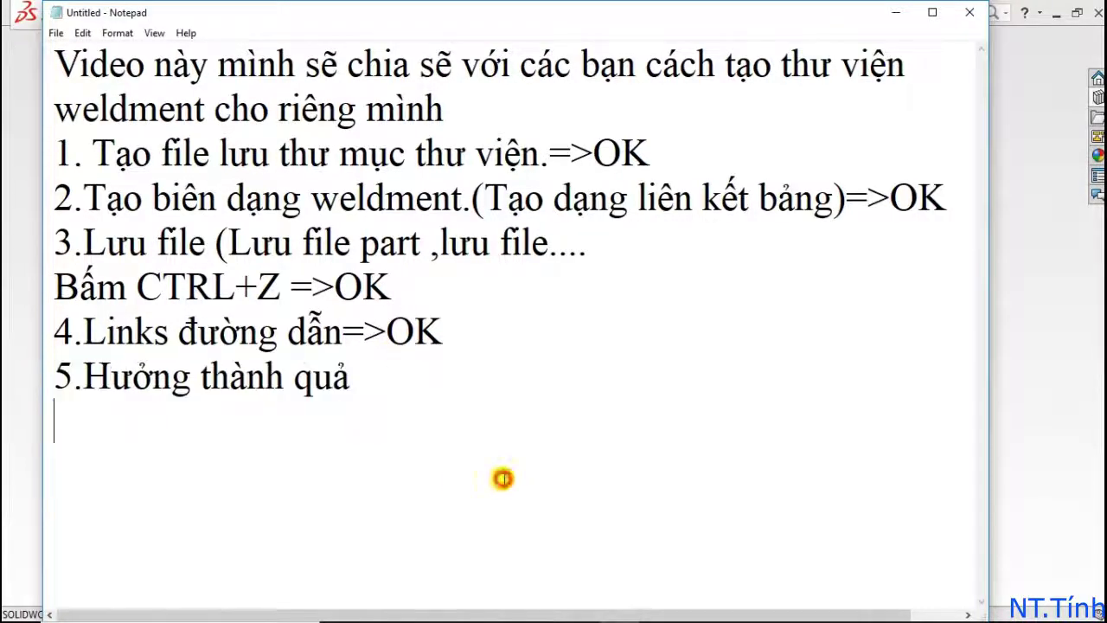
left_click(1027, 327)
Create a new part and sketch a rectangle from the origin on the Top Plane
left_click(326, 12)
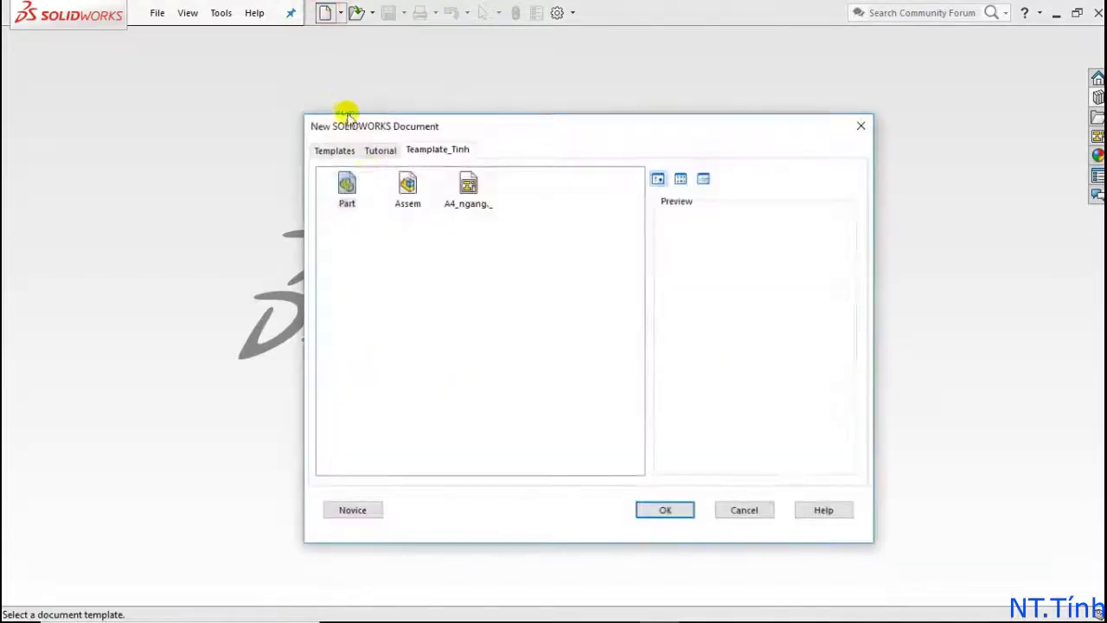
left_click(347, 184)
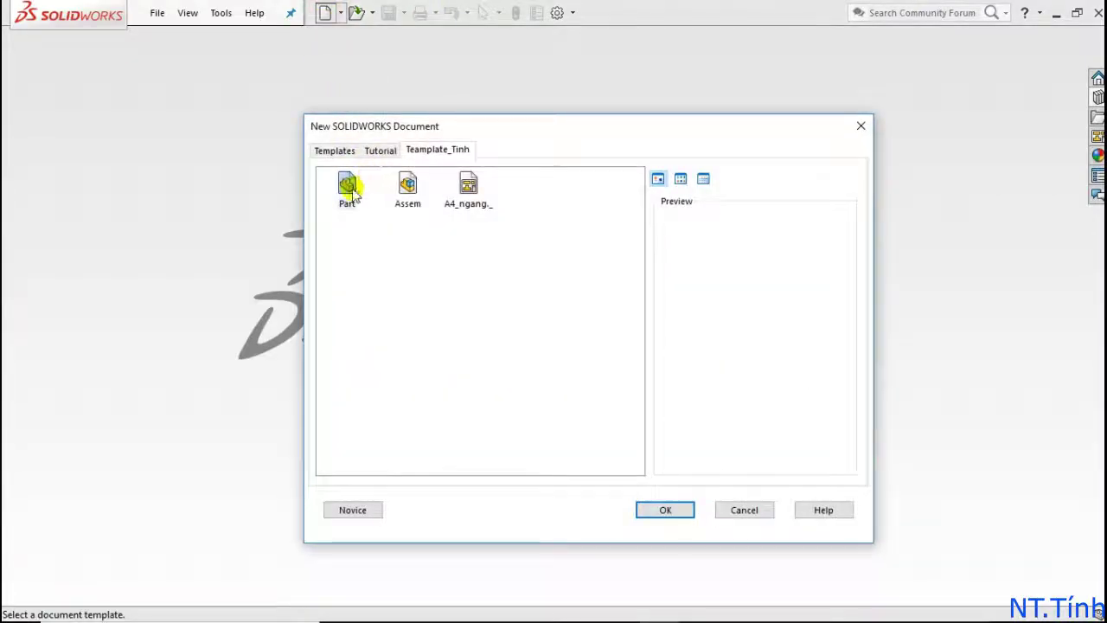
left_click(664, 510)
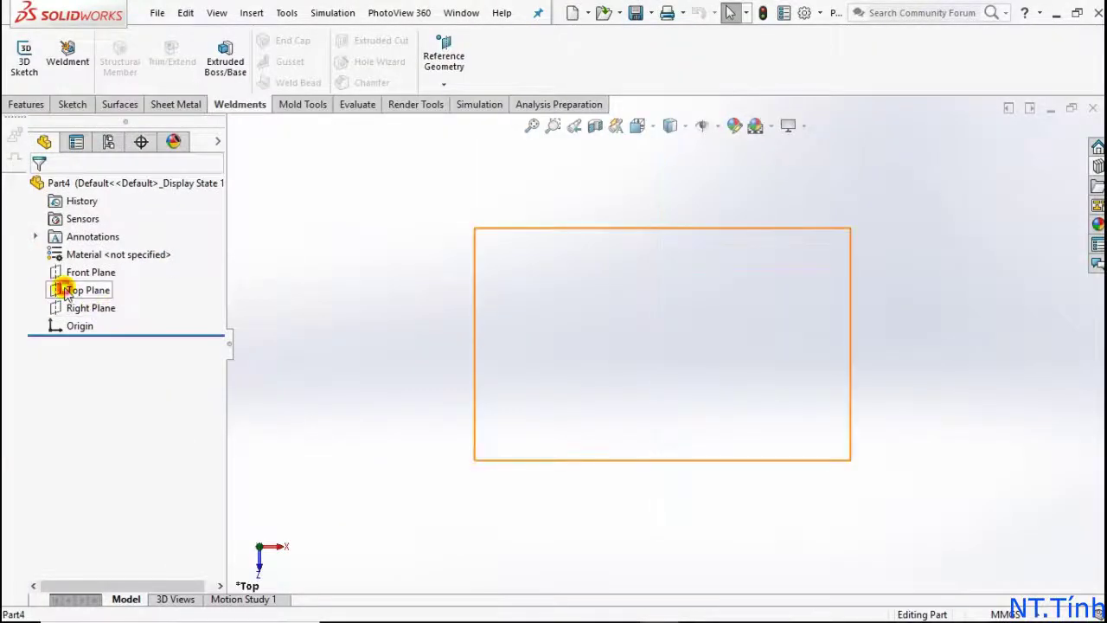
left_click(68, 292)
left_click(81, 260)
key("r")
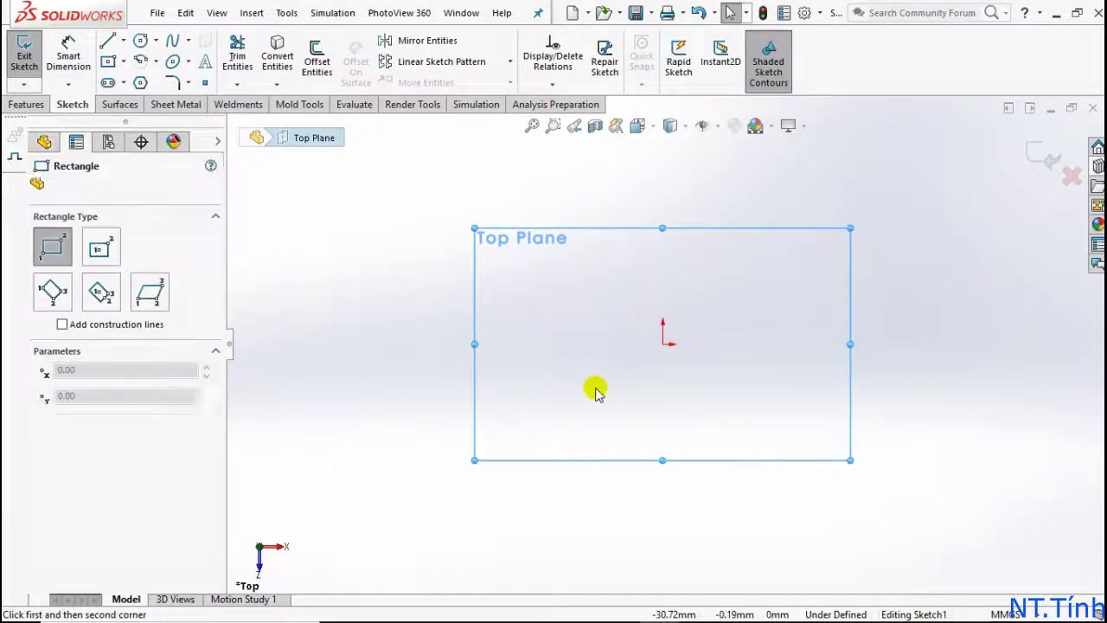
left_click(662, 342)
left_click(844, 230)
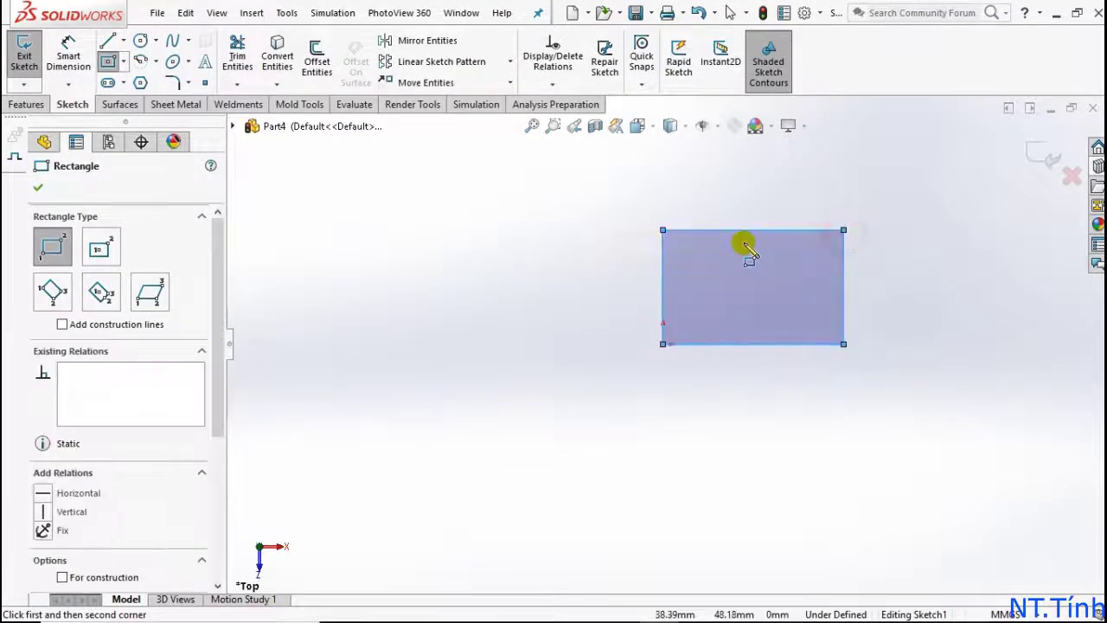
Dimension the rectangle's top edge to 500
key("d")
left_click(759, 230)
left_click(753, 205)
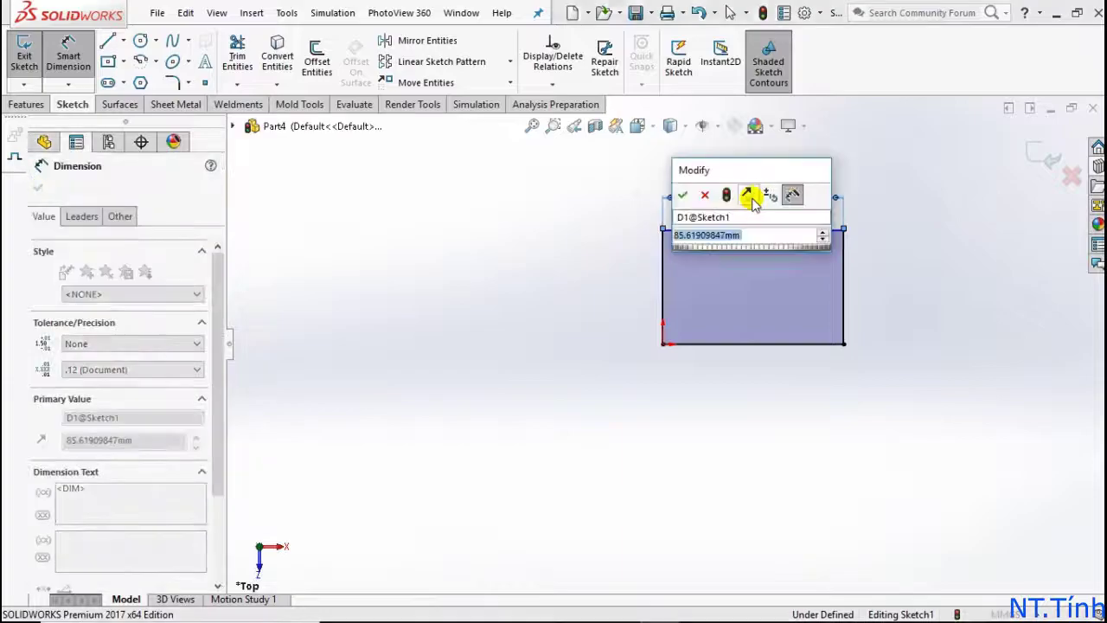
type("500")
key("Return")
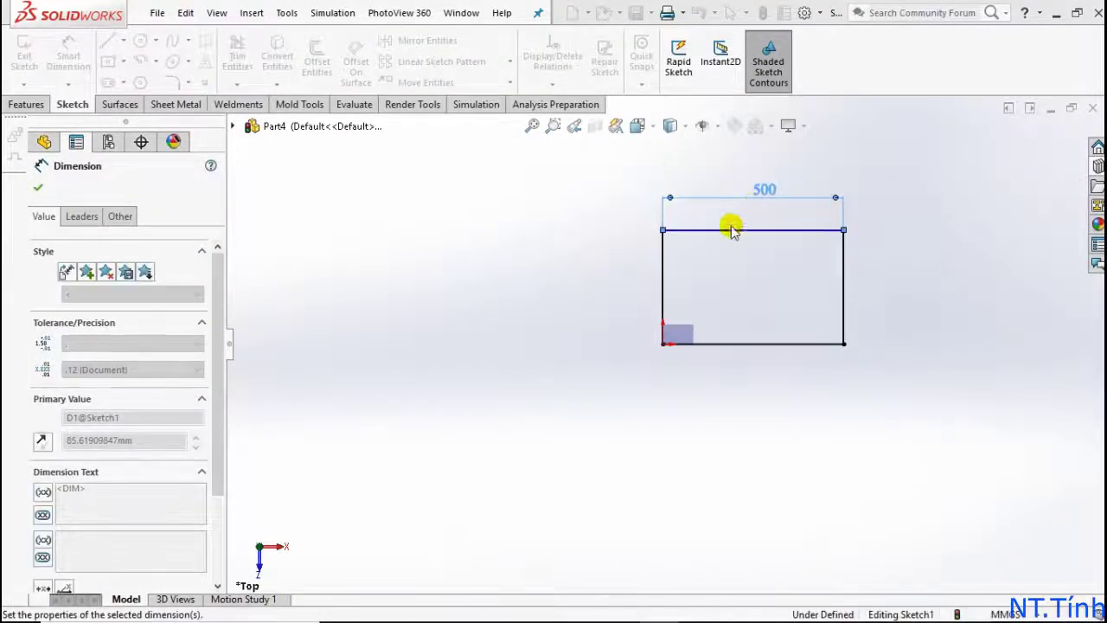
key("Escape")
Make the top and left edges equal for a fully defined 500 mm square, then exit the sketch
left_click(723, 231)
left_click(662, 275, "ctrl")
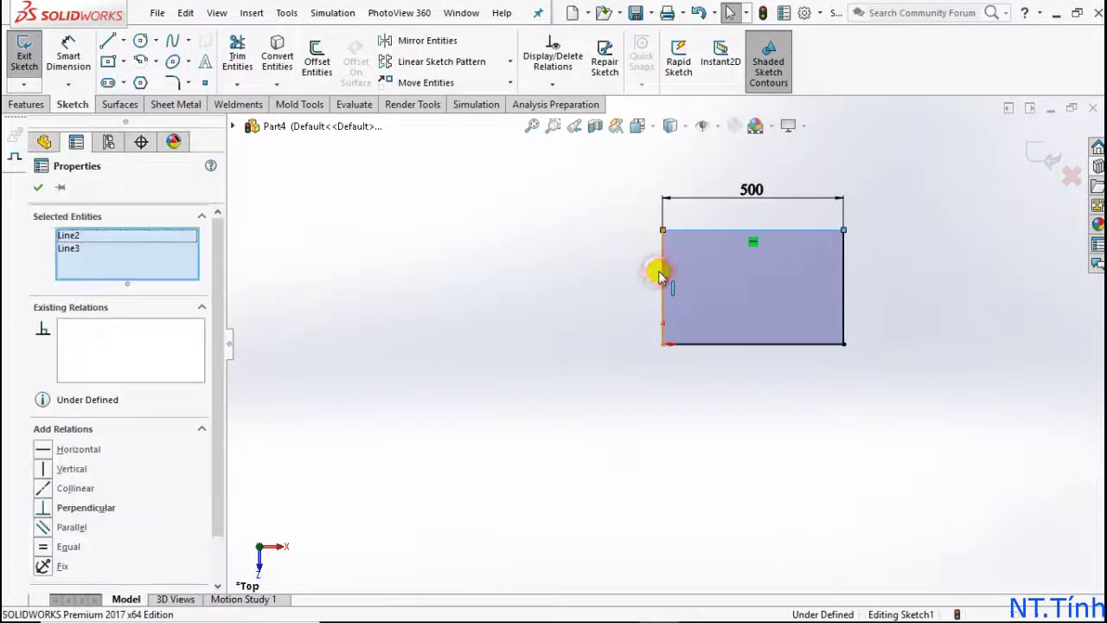
left_click(49, 546)
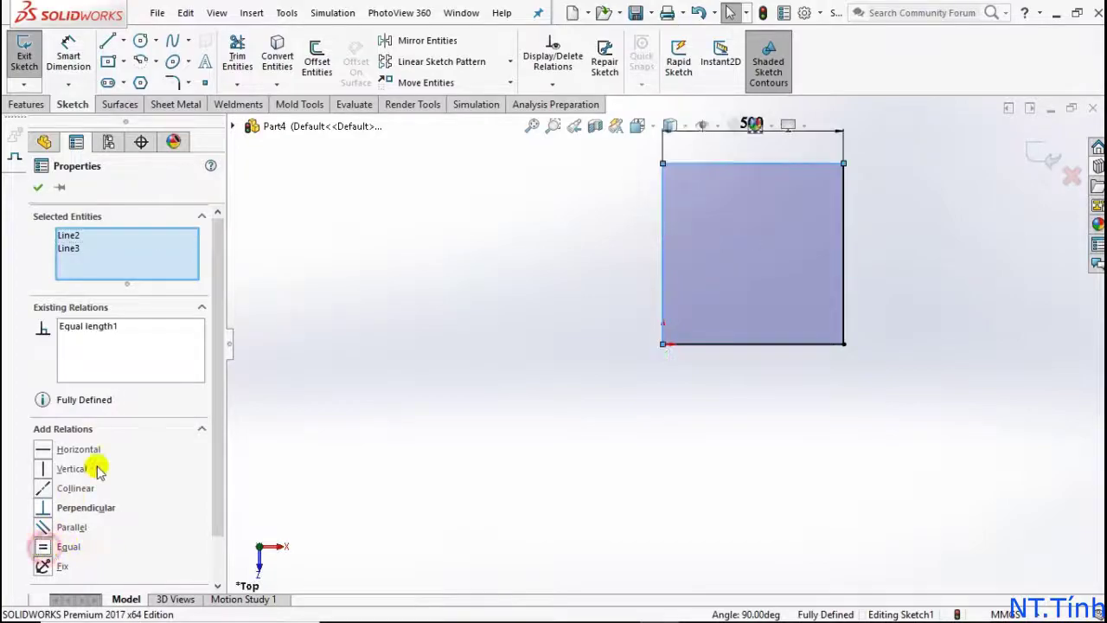
left_click(38, 187)
left_click(1050, 166)
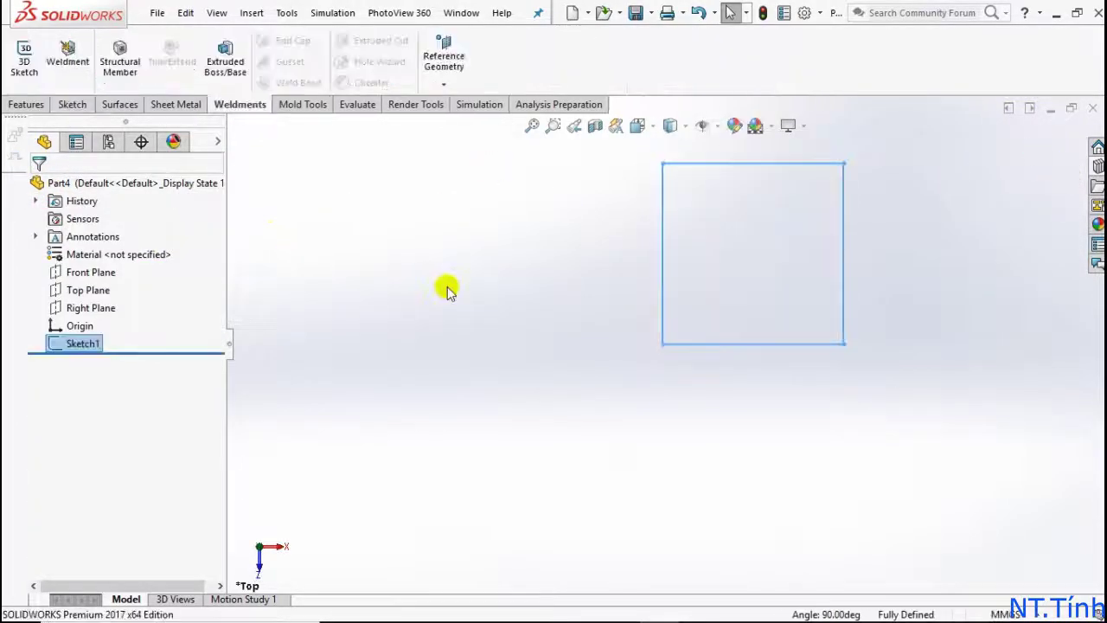
Start a structural member with Standard SAT V, Type SAT V - Configured, Size V25X25
left_click(130, 56)
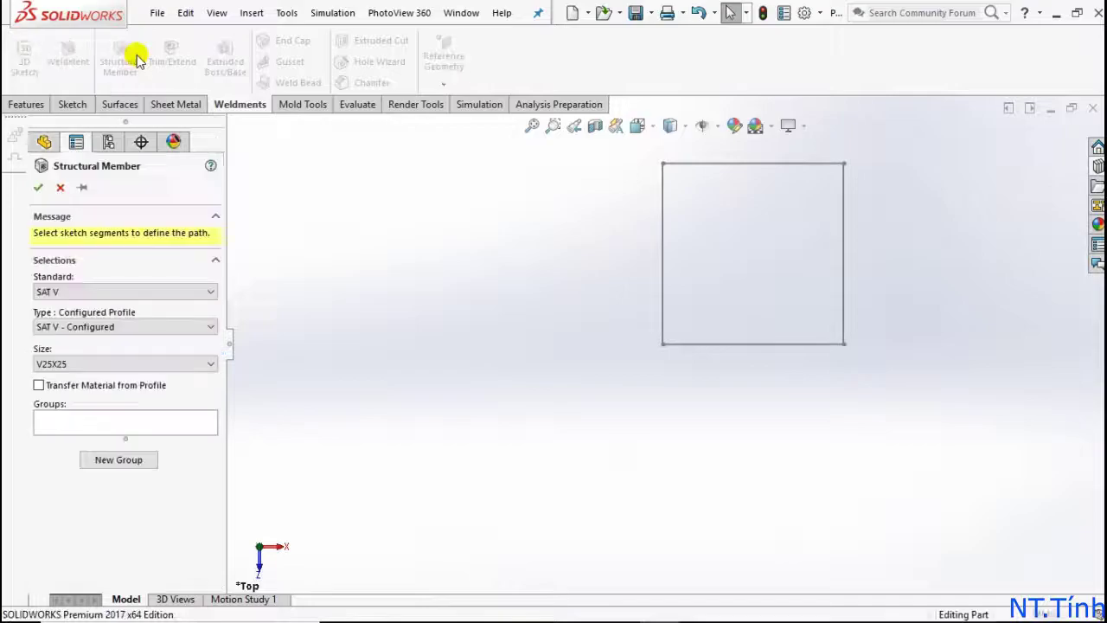
left_click(118, 299)
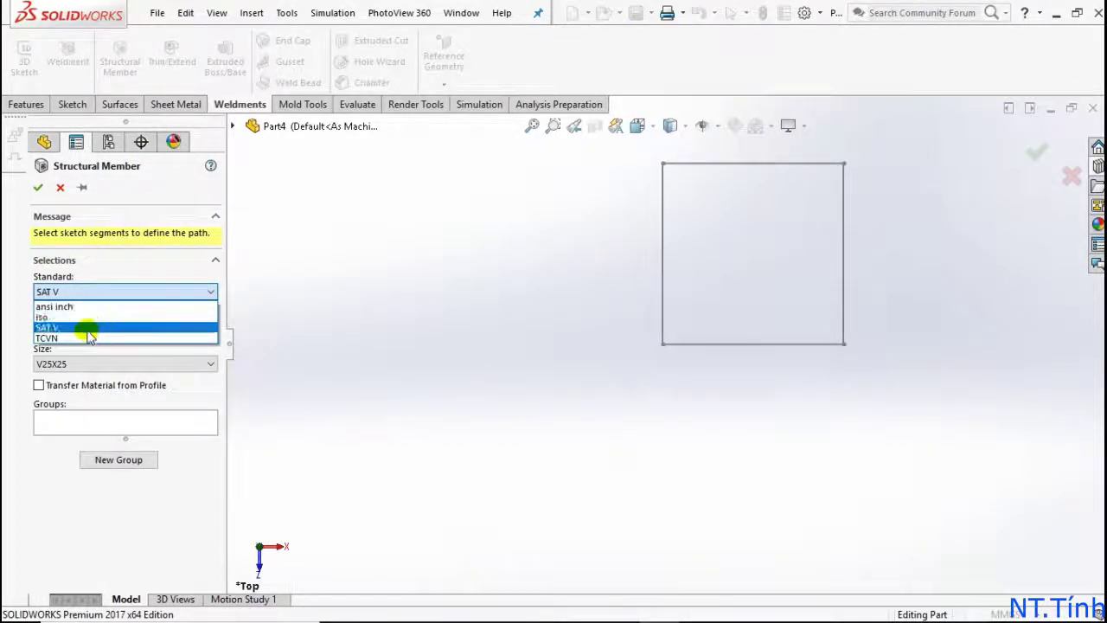
left_click(55, 329)
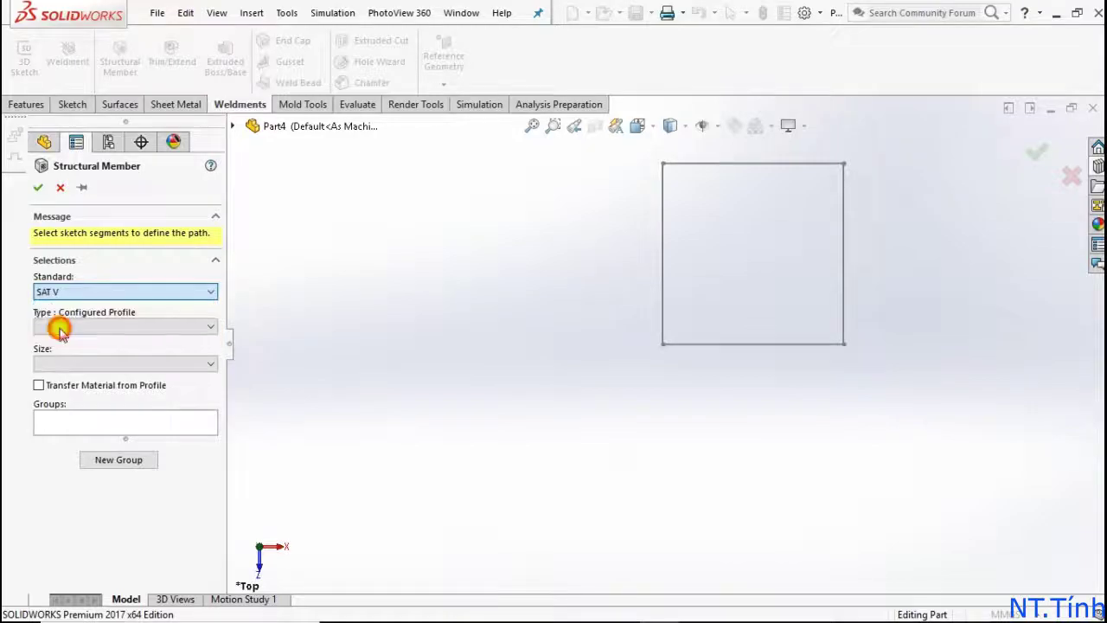
left_click(118, 326)
left_click(58, 342)
left_click(54, 363)
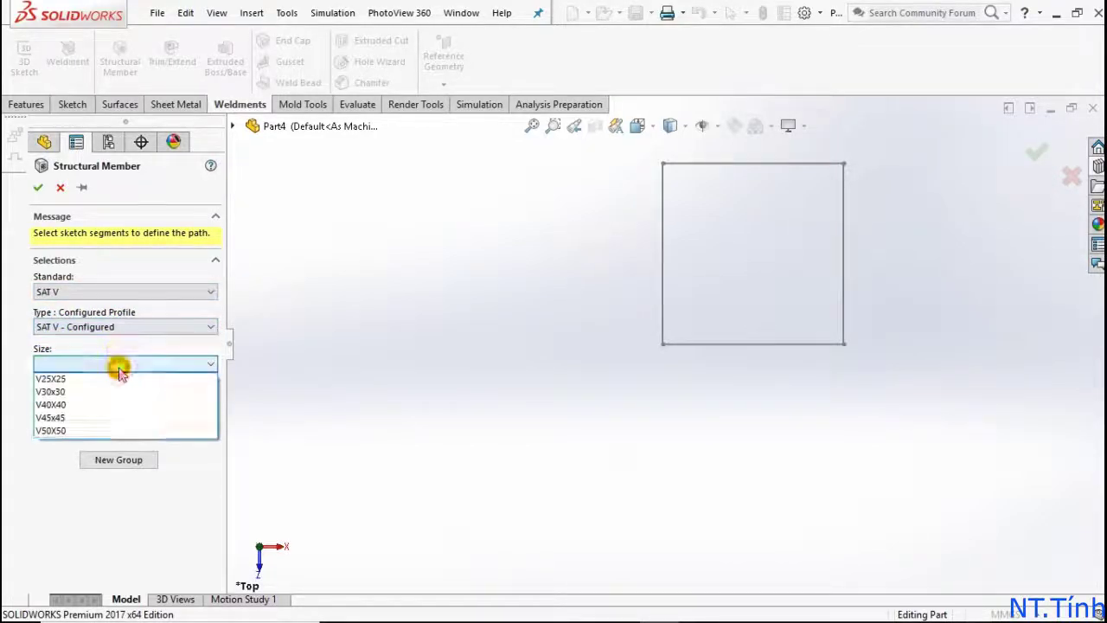
left_click(57, 380)
Use the left edge as the path and mirror the profile about the vertical axis
left_click(644, 321)
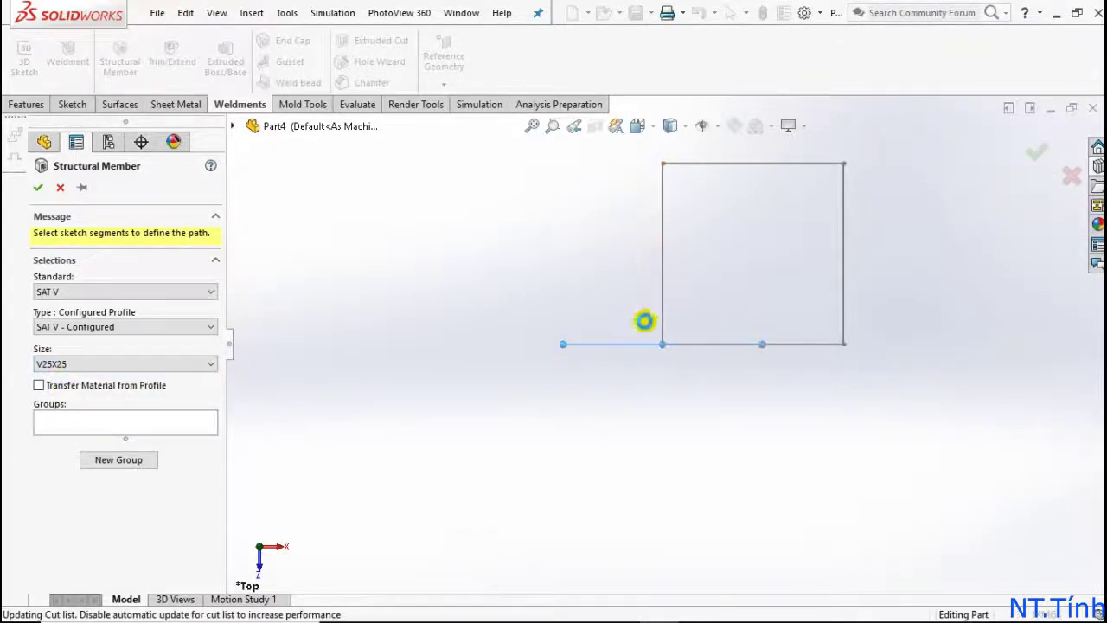
middle_click_drag(660, 375, 661, 327)
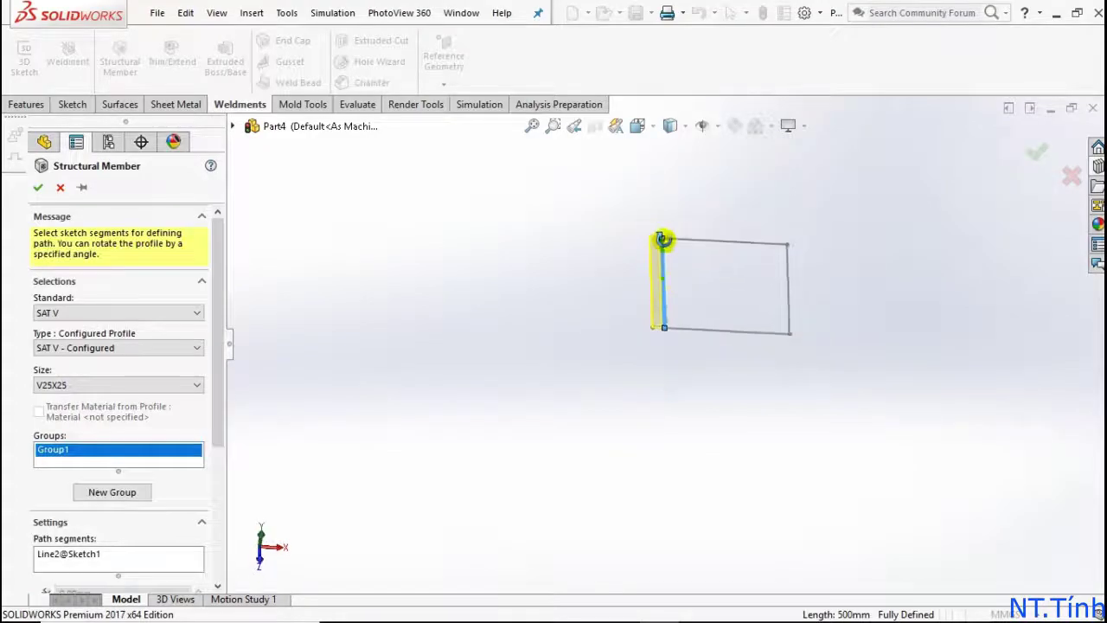
scroll(659, 327, "down", 3)
left_click_drag(213, 426, 216, 558)
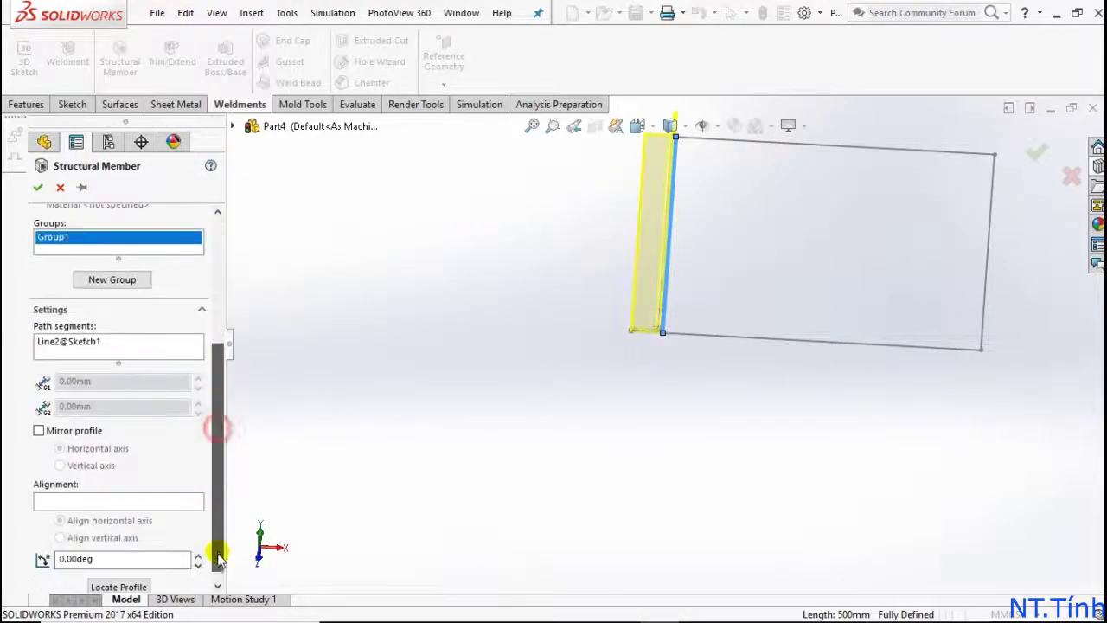
left_click(38, 429)
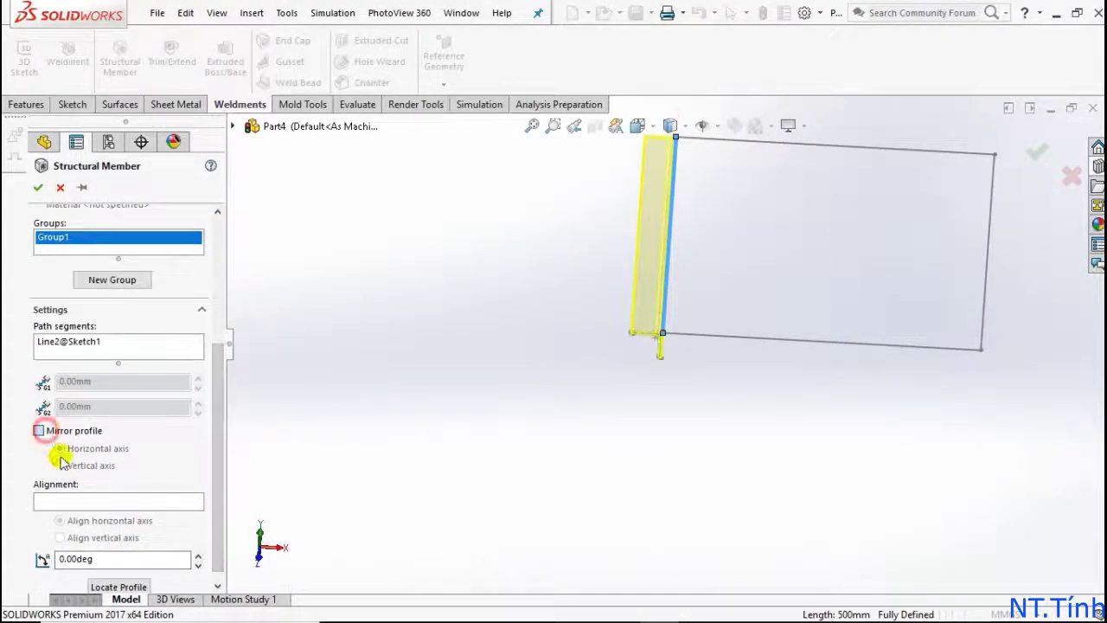
left_click(60, 465)
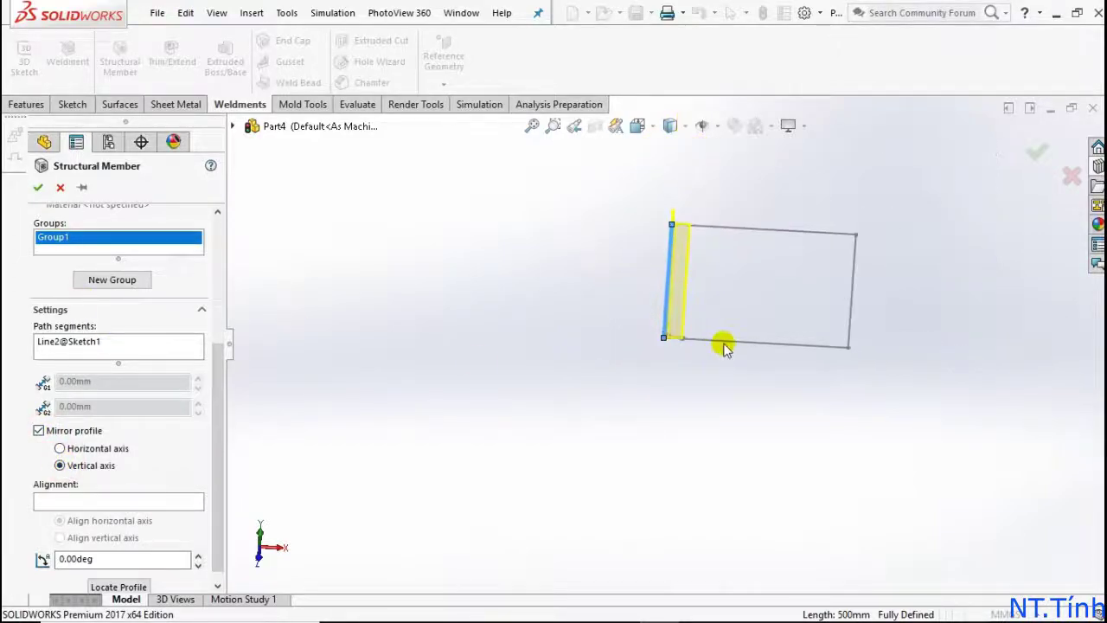
Add the top and right edges to the path and confirm the V25X25 frame
middle_click_drag(724, 340, 704, 297)
left_click(780, 204)
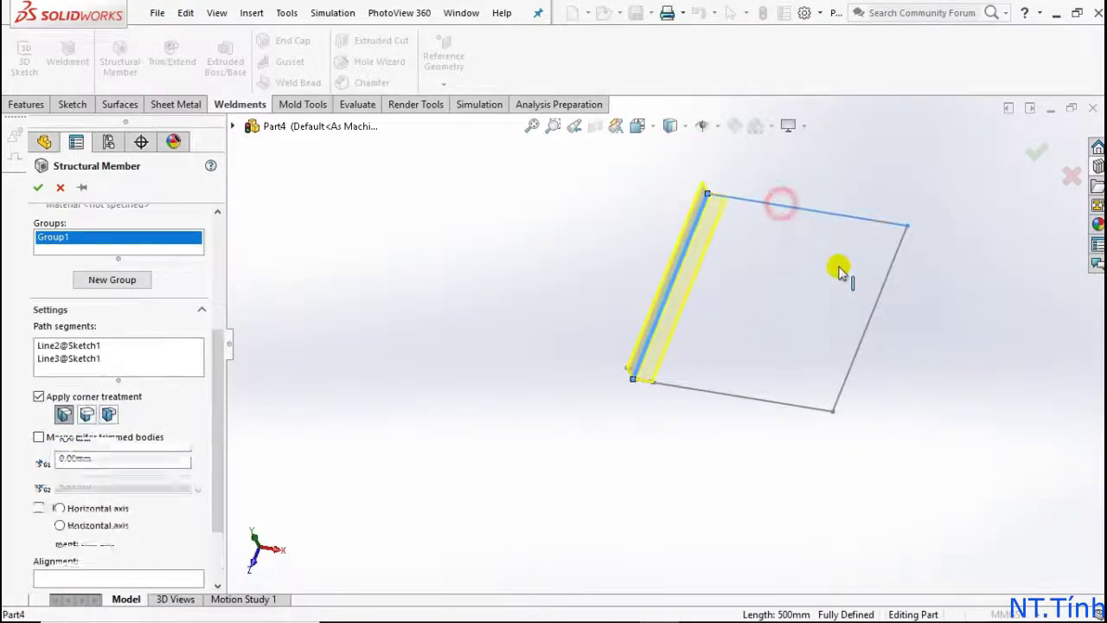
left_click(871, 311)
left_click(43, 189)
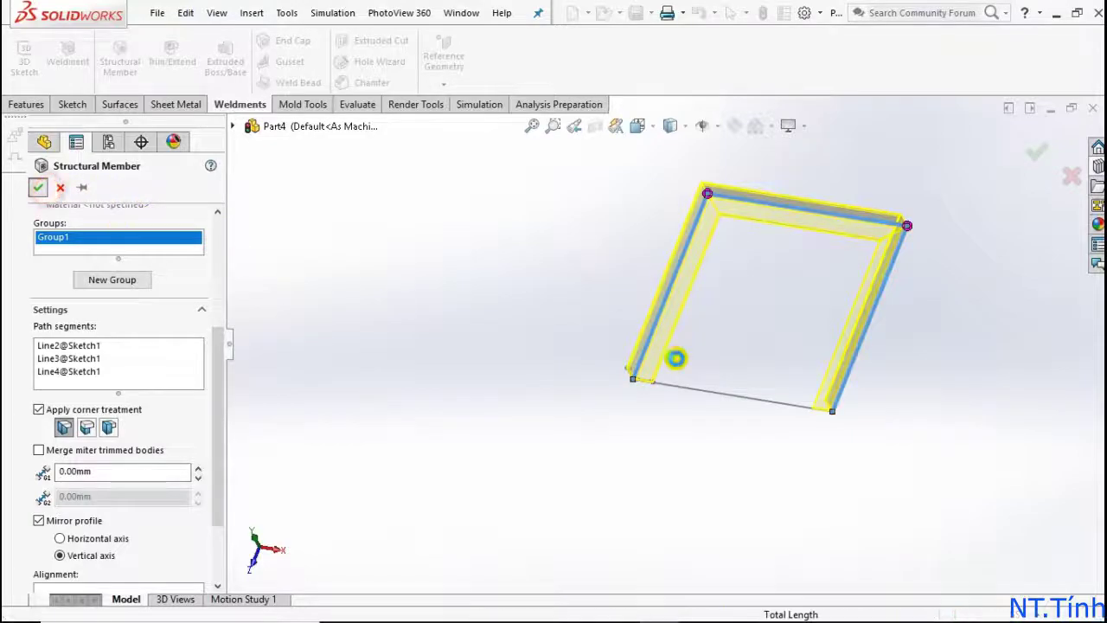
mouse_move(753, 316)
middle_mouse_down()
mouse_move(741, 234)
mouse_move(667, 407)
mouse_move(529, 476)
middle_mouse_up()
scroll(529, 476, "down", 3)
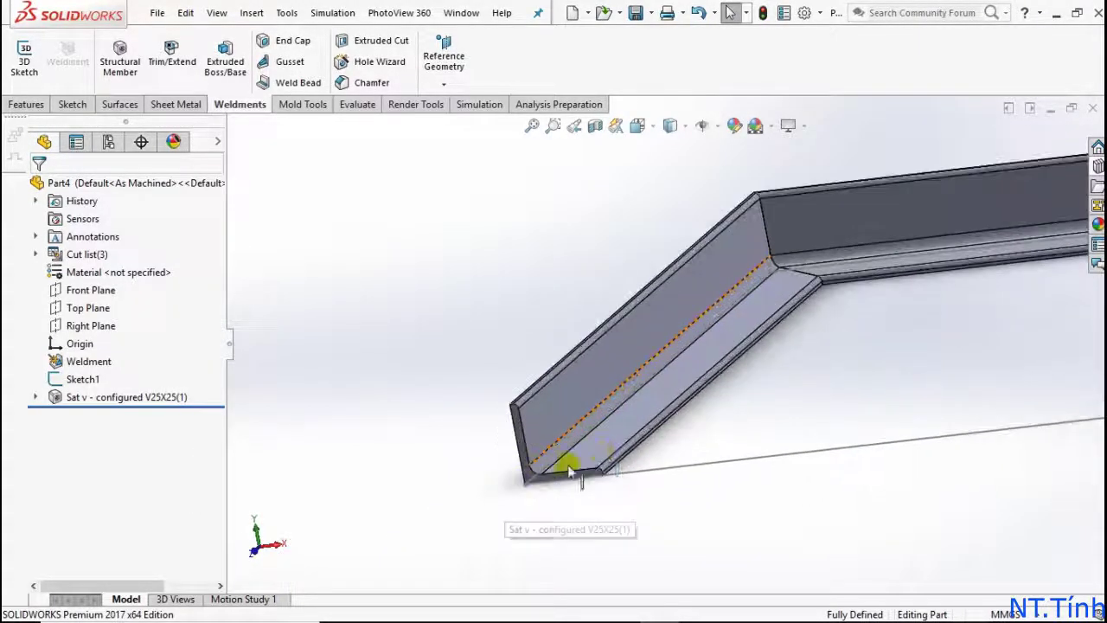
Add the closing line 'CHÚC CÁC BẠN THÀNH CÔNG' and begin a next-video note below it in Notepad
key("alt+Tab")
type("C")
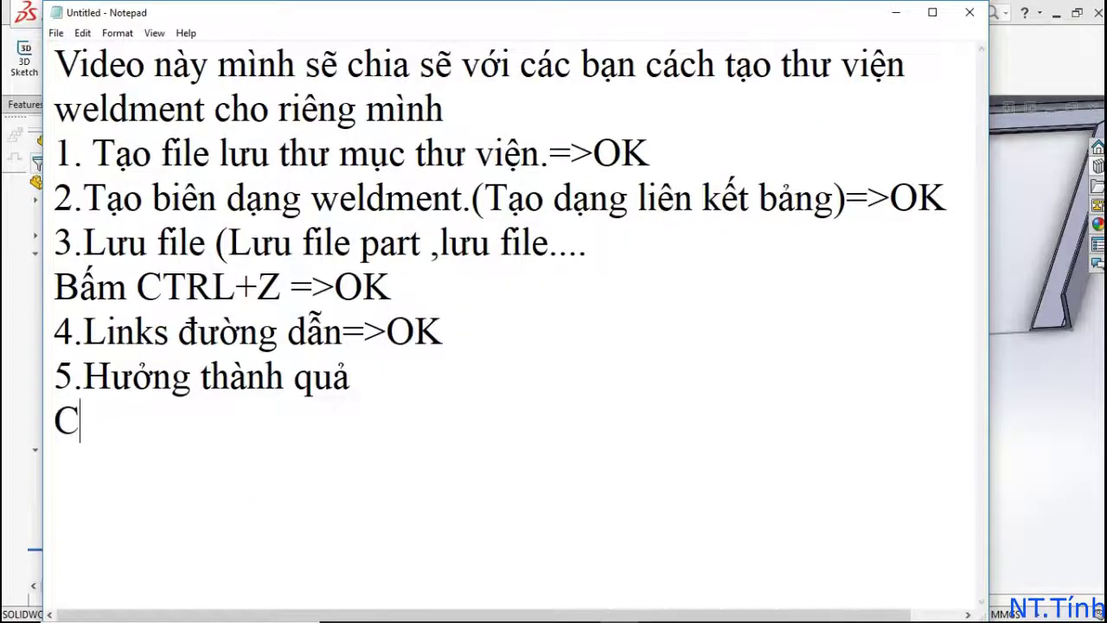
type("HUC")
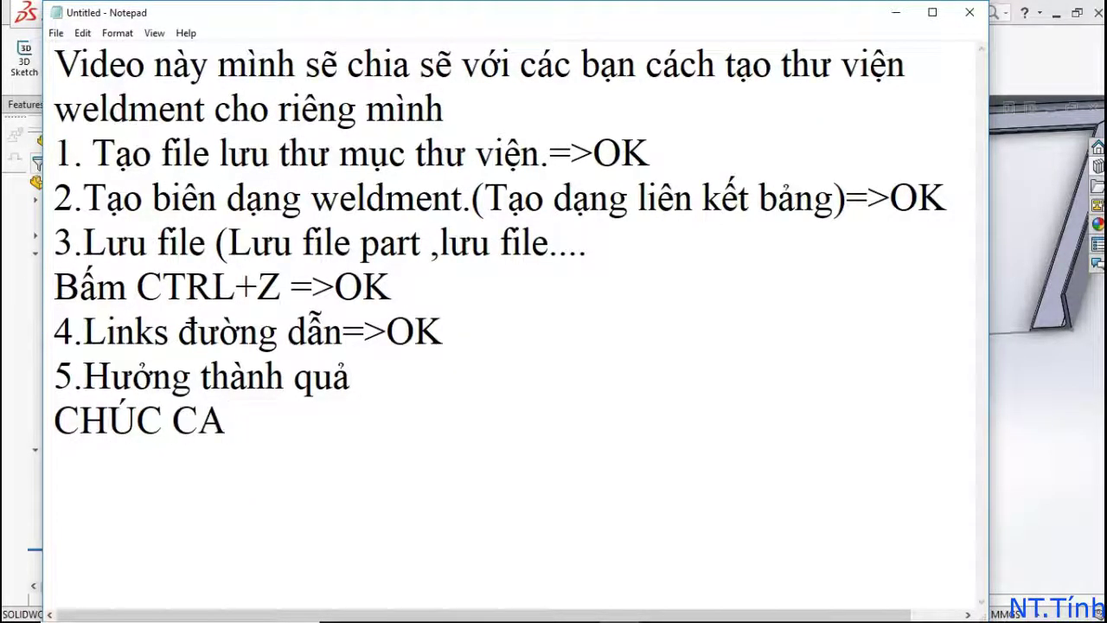
type("BAN")
type("THA")
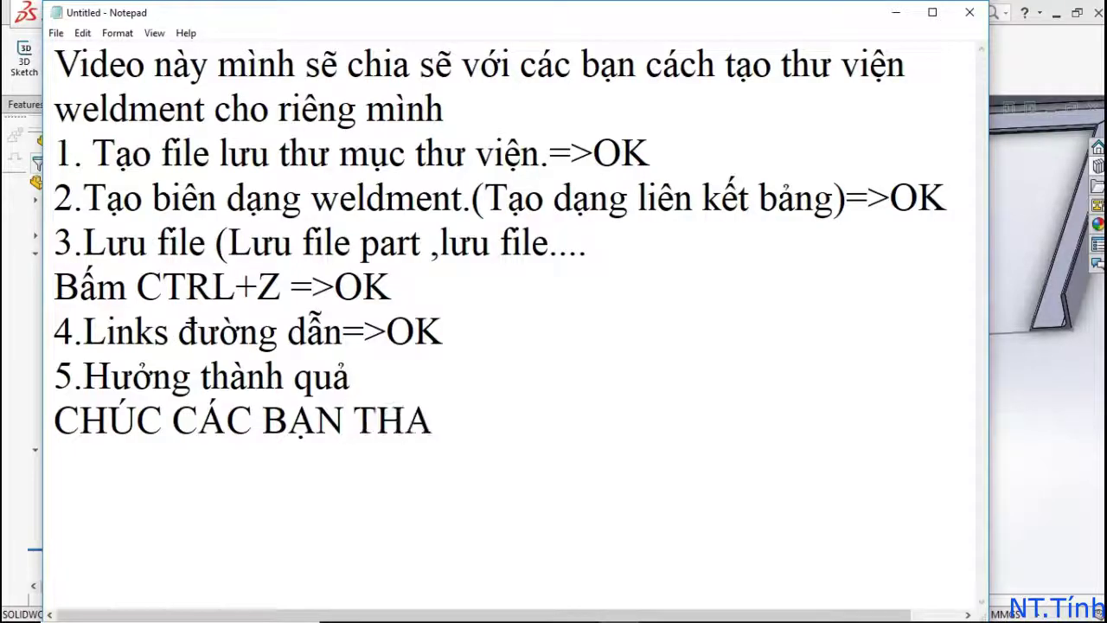
key("Return")
type("Video sau mi")
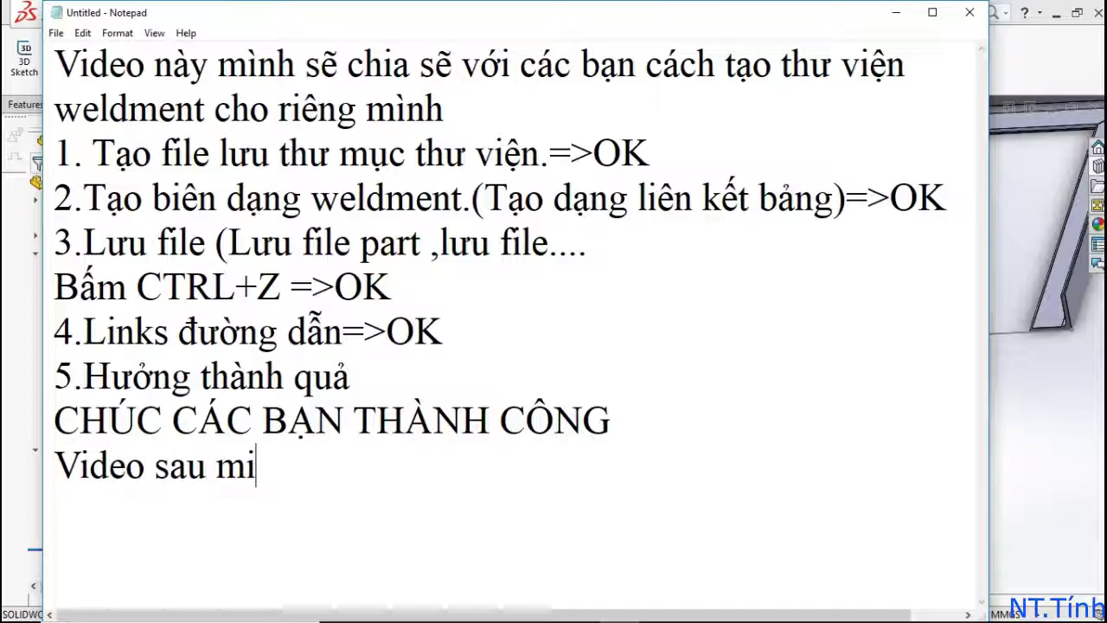
type("nh sẽ ch")
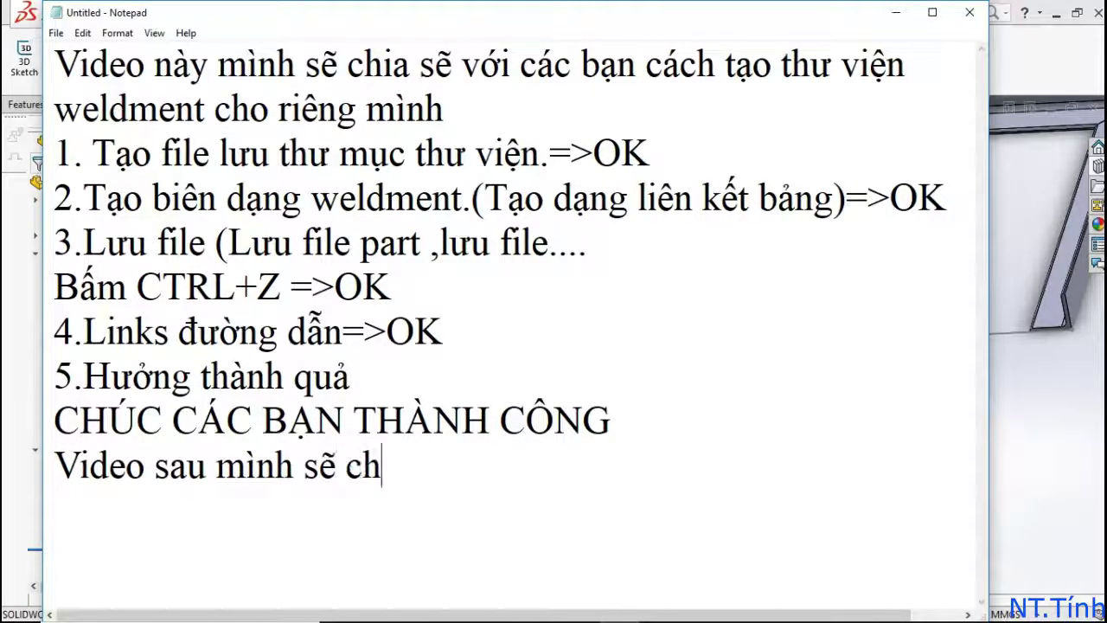
type("ia se")
type("ẽ cac")
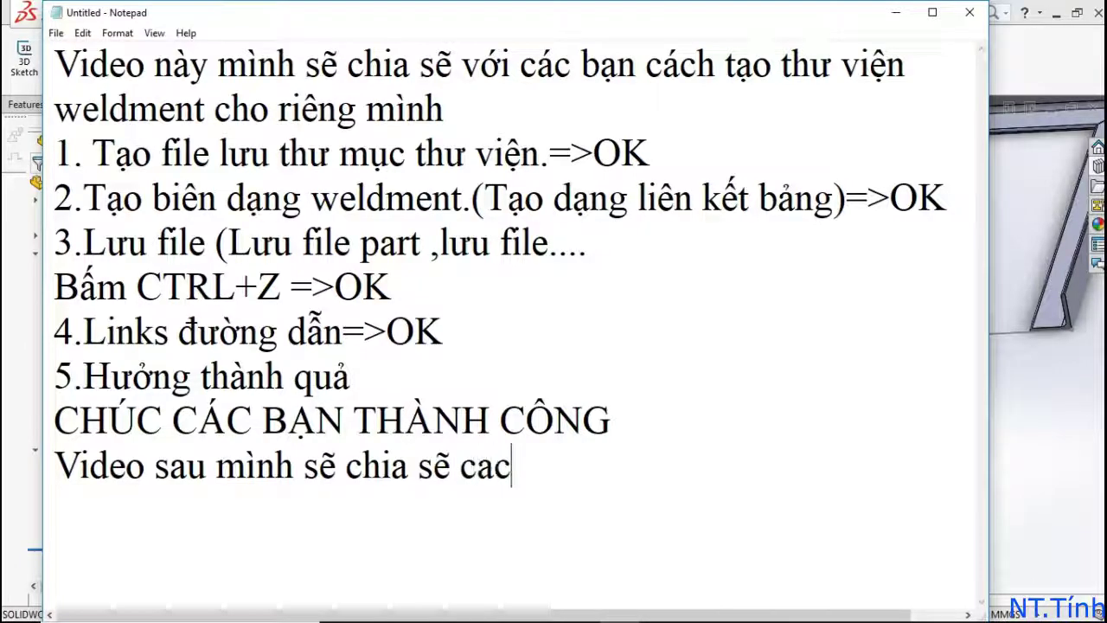
type("ta")
type("ban")
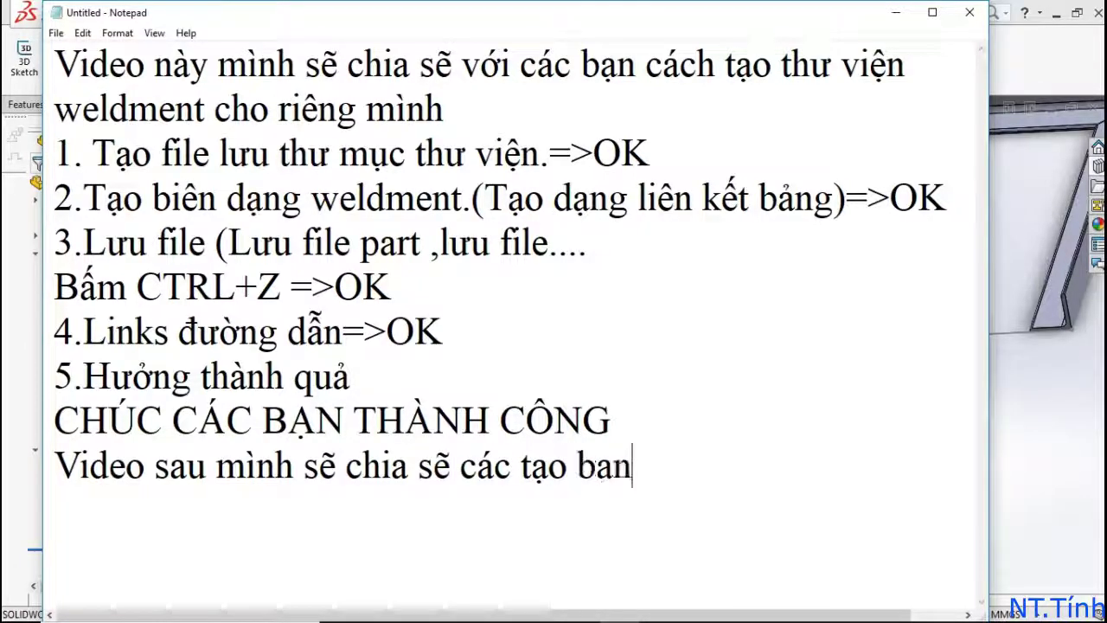
key("BackSpace")
key("BackSpace")
type("ảng")
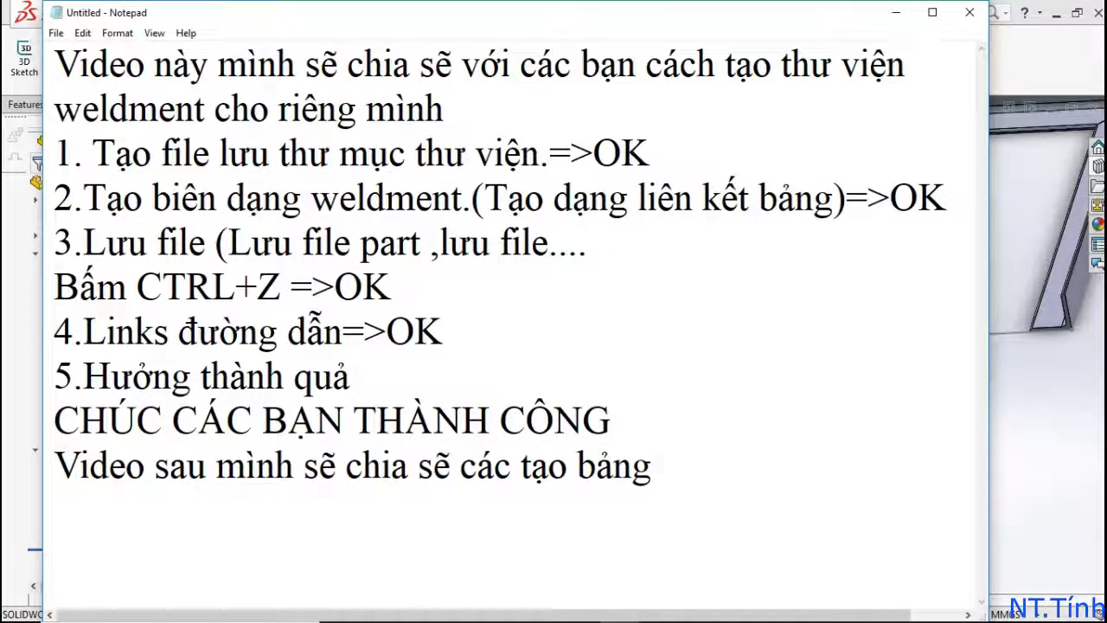
type("rrong")
type("gr")
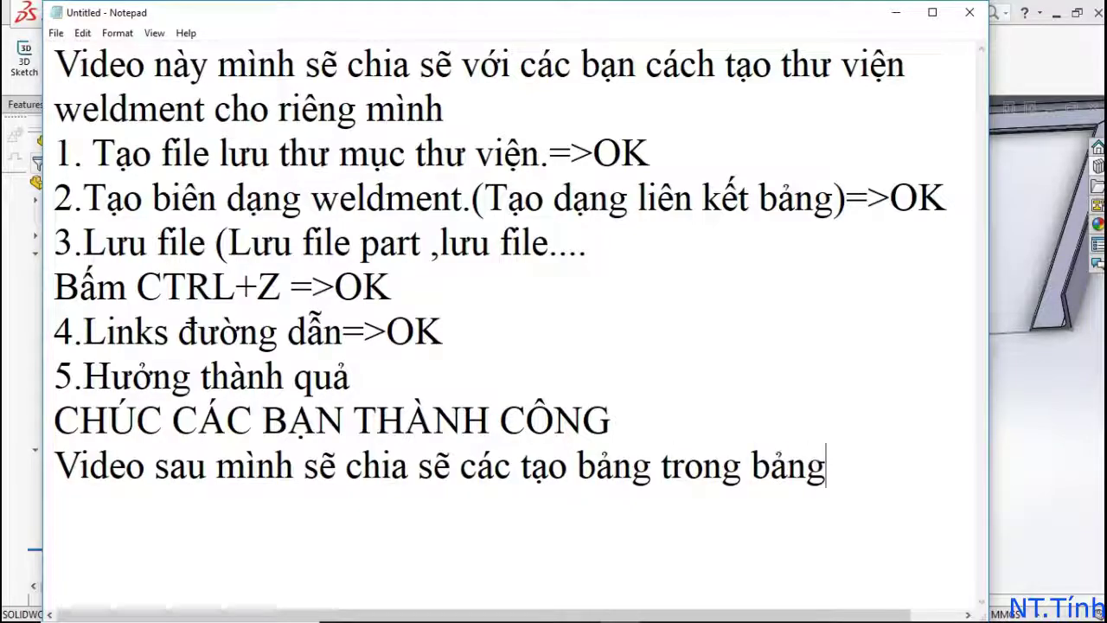